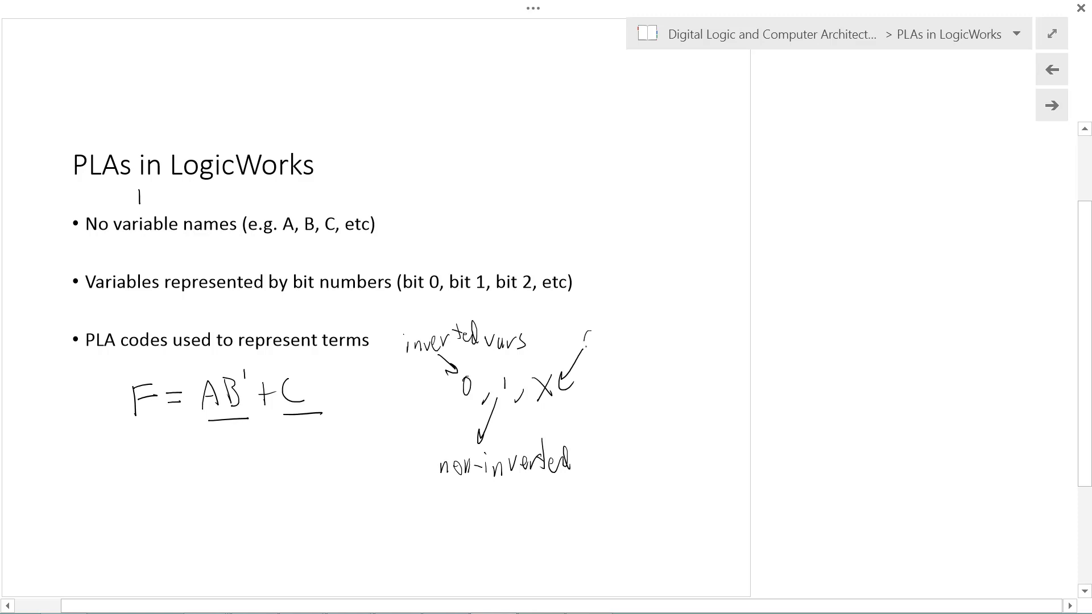
- Handwrite the label "don't cares" above the arrow that points to the X code
mouse_move(603, 340)
left_mouse_down()
mouse_move(598, 348)
mouse_move(604, 341)
left_mouse_up()
mouse_move(607, 343)
left_mouse_down()
mouse_move(619, 352)
mouse_move(622, 335)
mouse_move(635, 348)
left_mouse_up()
left_click_drag(624, 338, 663, 344)
mouse_move(668, 336)
left_mouse_down()
mouse_move(674, 327)
mouse_move(684, 344)
left_mouse_up()
left_click_drag(685, 322, 685, 344)
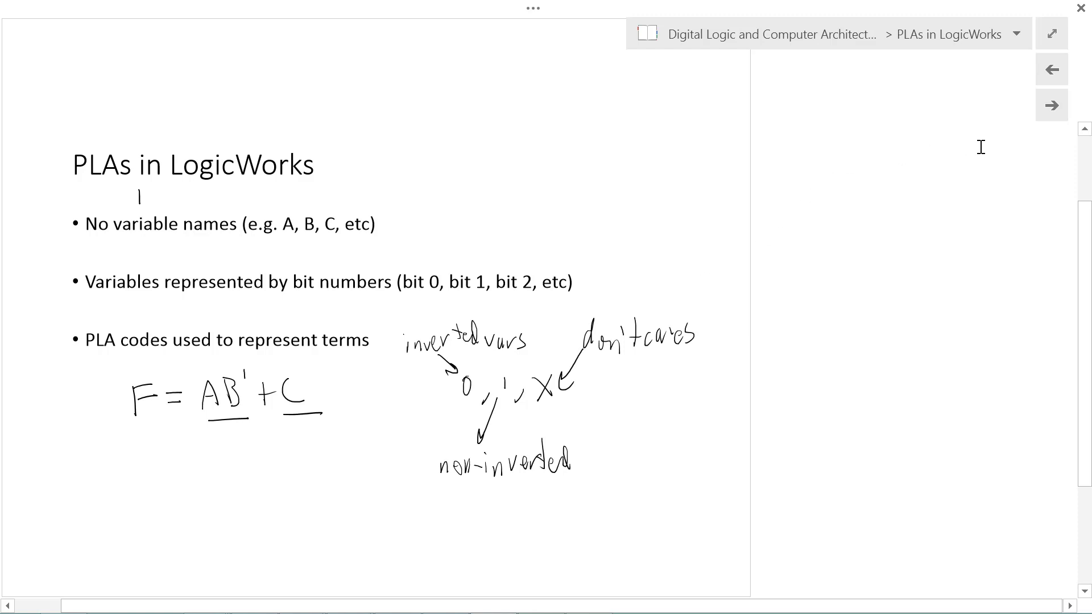
- Go to the Boolean expression example page, underline AB'C and handwrite "A B C D E F 6 vars" above the title
left_click(1051, 106)
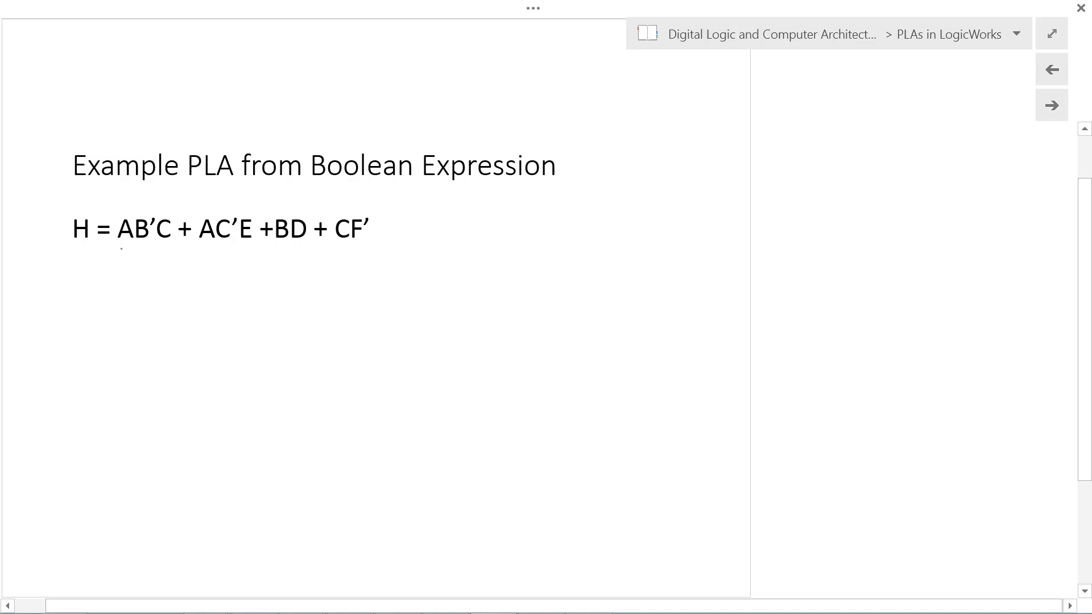
left_click_drag(118, 249, 175, 244)
left_click_drag(179, 115, 201, 114)
mouse_move(200, 93)
left_mouse_down()
mouse_move(200, 118)
mouse_move(251, 109)
left_mouse_up()
left_click(252, 90)
mouse_move(251, 89)
left_mouse_down()
mouse_move(262, 103)
mouse_move(308, 101)
left_mouse_up()
mouse_move(375, 78)
left_mouse_down()
mouse_move(378, 92)
mouse_move(413, 83)
left_mouse_up()
left_click_drag(423, 87, 431, 99)
mouse_move(435, 92)
left_mouse_down()
mouse_move(450, 88)
mouse_move(450, 104)
left_mouse_up()
- Handwrite "input bits 0..5" after the variable count above the title
mouse_move(540, 82)
left_mouse_down()
mouse_move(558, 86)
mouse_move(562, 100)
mouse_move(595, 85)
mouse_move(601, 99)
left_mouse_up()
left_click_drag(593, 84, 645, 104)
mouse_move(641, 91)
left_mouse_down()
mouse_move(654, 90)
mouse_move(651, 103)
mouse_move(695, 83)
mouse_move(739, 96)
mouse_move(729, 104)
left_mouse_up()
left_click_drag(738, 86, 749, 83)
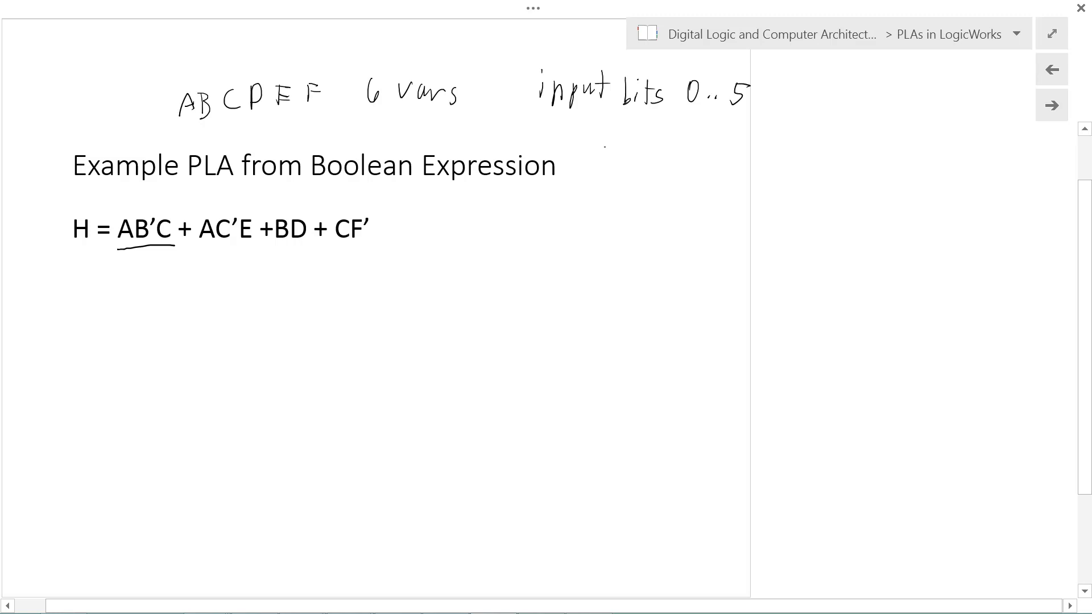
- Handwrite the bit numbers 543210 beside the title with the variables ABCDEF aligned beneath them
mouse_move(603, 151)
left_mouse_down()
mouse_move(601, 169)
mouse_move(614, 154)
mouse_move(624, 163)
left_mouse_up()
mouse_move(622, 156)
left_mouse_down()
mouse_move(632, 175)
mouse_move(661, 175)
mouse_move(678, 157)
left_mouse_up()
mouse_move(597, 200)
left_mouse_down()
mouse_move(603, 185)
mouse_move(609, 202)
left_mouse_up()
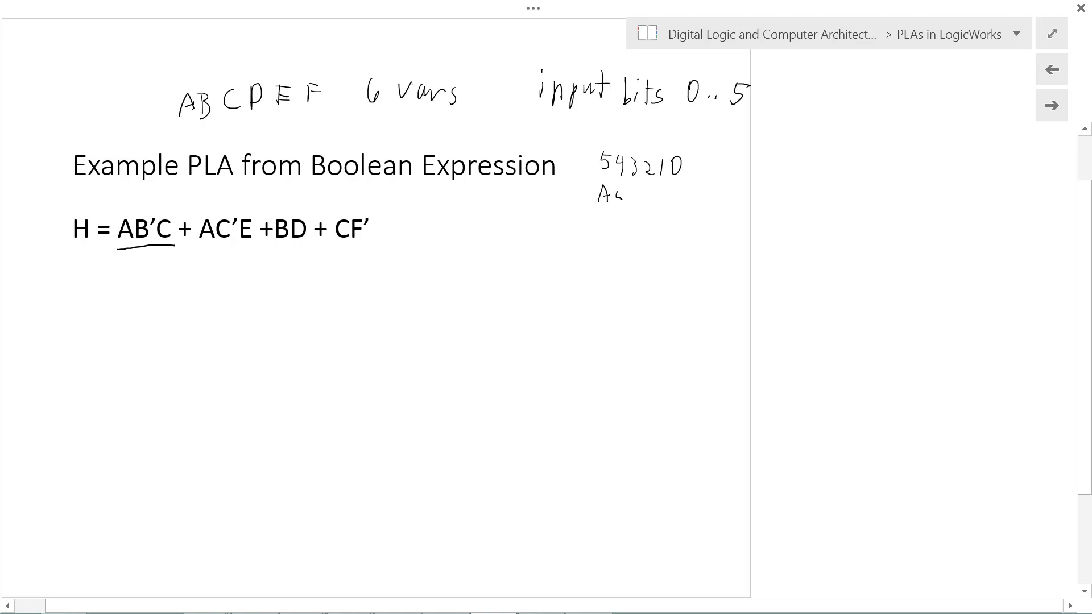
left_click_drag(616, 190, 618, 198)
mouse_move(617, 197)
left_mouse_down()
mouse_move(640, 211)
mouse_move(676, 209)
left_mouse_up()
- Handwrite "output" beside the input bit mapping with 0 above H, and mark the H in the expression with a small arrow
mouse_move(744, 181)
left_mouse_down()
mouse_move(741, 194)
mouse_move(785, 191)
left_mouse_up()
mouse_move(791, 167)
left_mouse_down()
mouse_move(790, 193)
mouse_move(798, 172)
left_mouse_up()
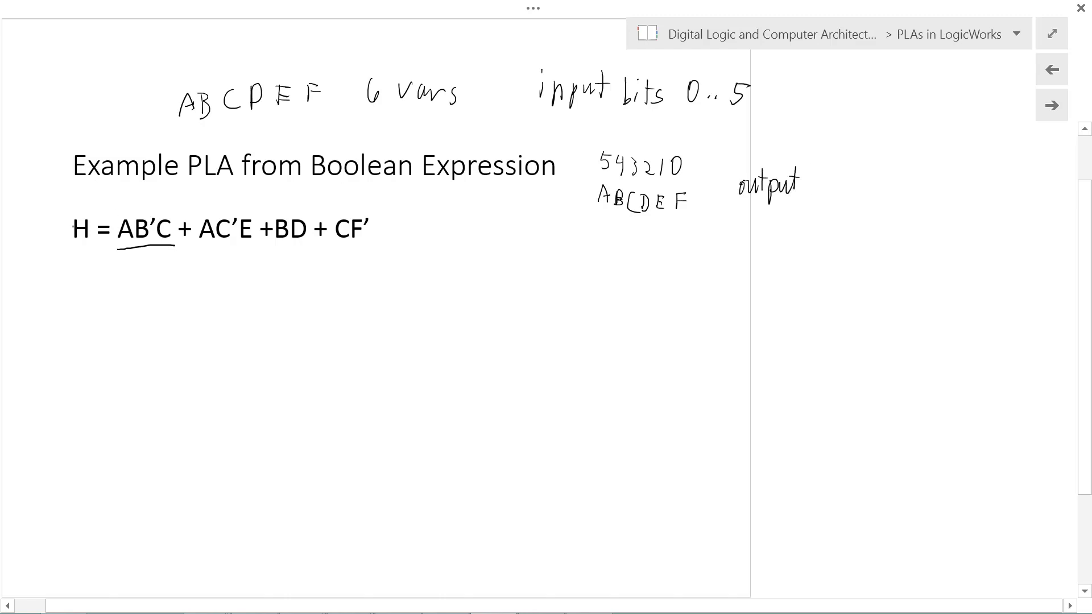
left_click_drag(53, 199, 68, 203)
mouse_move(834, 174)
left_mouse_down()
mouse_move(835, 213)
mouse_move(839, 202)
left_mouse_up()
- Handwrite the PLA code 101XXX below the expression with an arrow before it, and underline and box its term AB'C
mouse_move(110, 291)
left_mouse_down()
mouse_move(110, 320)
mouse_move(126, 297)
left_mouse_up()
left_click_drag(123, 255, 153, 256)
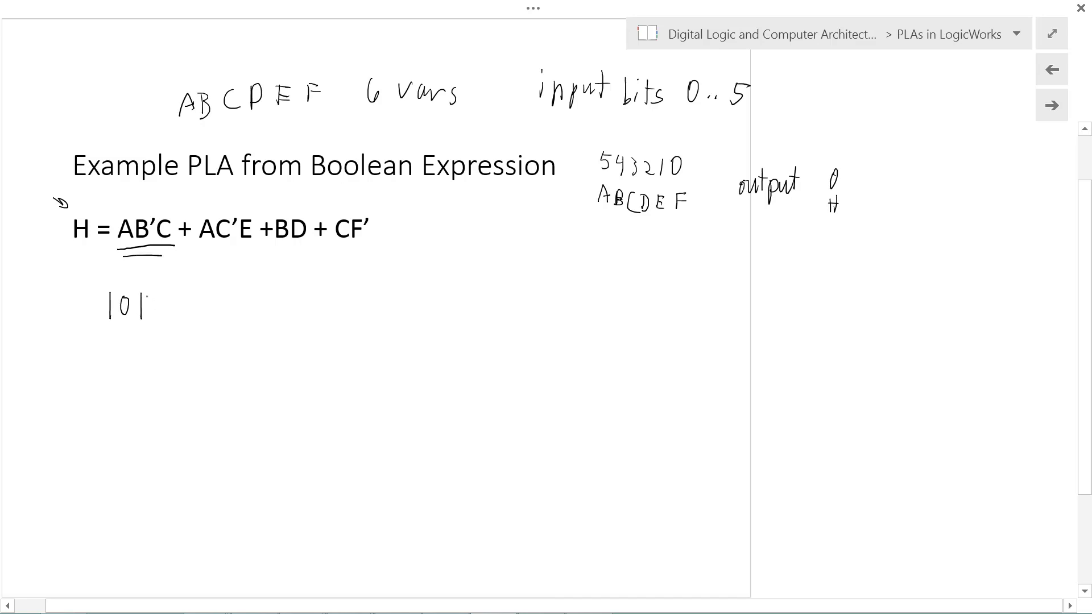
mouse_move(149, 295)
left_mouse_down()
mouse_move(160, 312)
mouse_move(152, 320)
left_mouse_up()
mouse_move(167, 295)
left_mouse_down()
mouse_move(178, 316)
mouse_move(172, 308)
mouse_move(166, 318)
left_mouse_up()
mouse_move(181, 293)
left_mouse_down()
mouse_move(192, 318)
mouse_move(183, 322)
left_mouse_up()
mouse_move(116, 204)
left_mouse_down()
mouse_move(113, 245)
mouse_move(177, 244)
mouse_move(162, 206)
mouse_move(120, 207)
left_mouse_up()
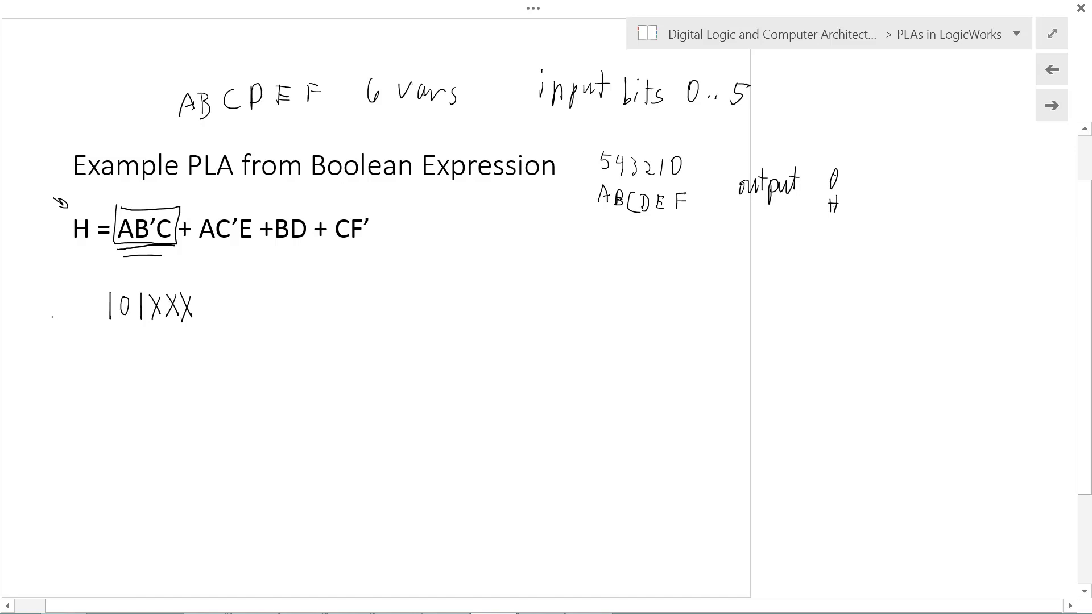
mouse_move(56, 307)
left_mouse_down()
mouse_move(86, 302)
mouse_move(81, 310)
left_mouse_up()
- Erase the box and underlines around AB'C and the small arrow above H
mouse_move(104, 194)
left_mouse_down()
mouse_move(105, 224)
mouse_move(178, 252)
mouse_move(187, 200)
left_mouse_up()
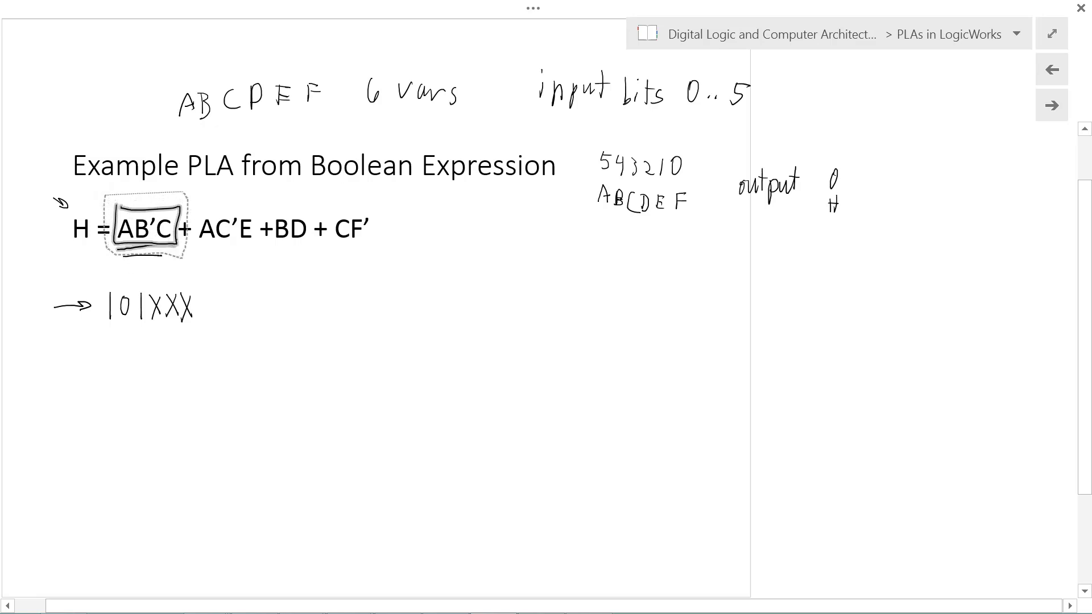
key("Delete")
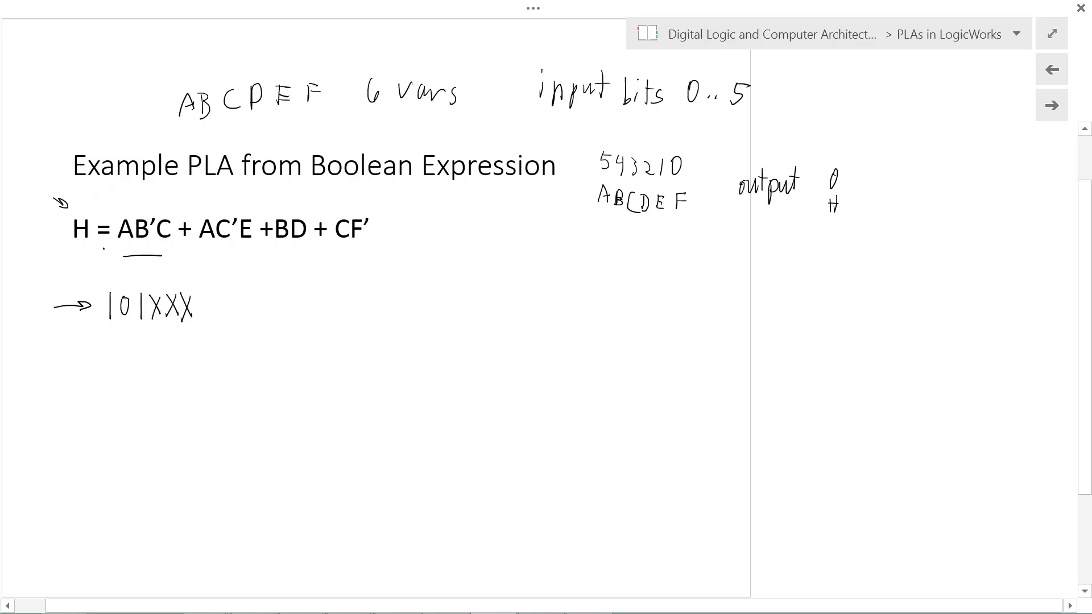
mouse_move(104, 248)
left_mouse_down()
mouse_move(117, 274)
mouse_move(182, 266)
mouse_move(156, 192)
mouse_move(44, 179)
left_mouse_up()
key("Delete")
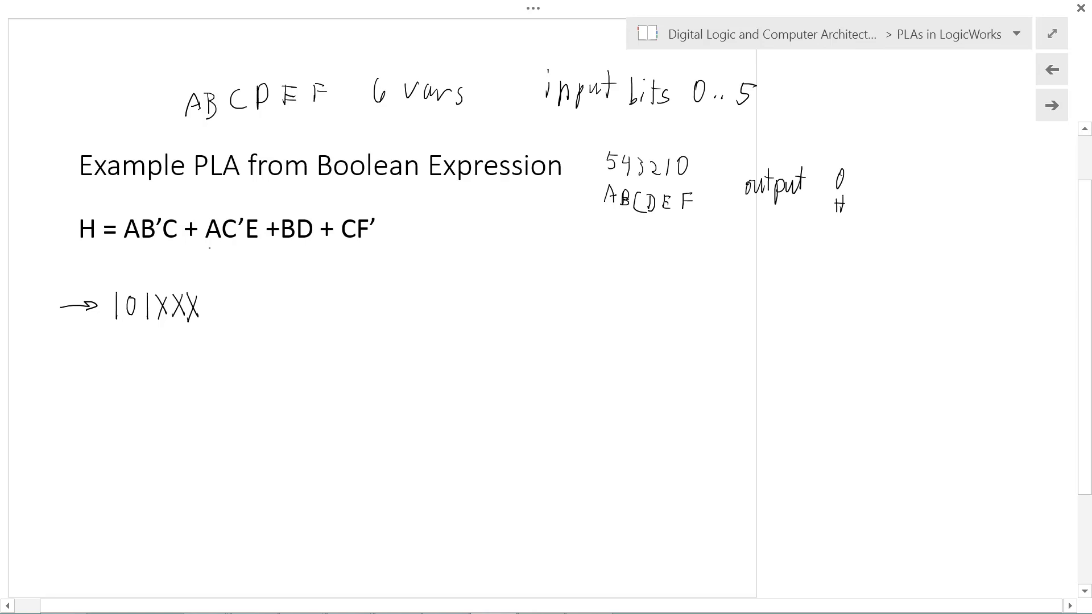
- Underline the AC'E term and handwrite its PLA code 1X0X1X beneath 101XXX
left_click_drag(207, 247, 258, 250)
left_click_drag(117, 353, 121, 378)
mouse_move(128, 357)
left_mouse_down()
mouse_move(140, 375)
mouse_move(130, 377)
left_mouse_up()
mouse_move(150, 353)
left_mouse_down()
mouse_move(150, 374)
mouse_move(154, 354)
left_mouse_up()
left_click_drag(172, 351, 160, 372)
left_click_drag(183, 352, 185, 374)
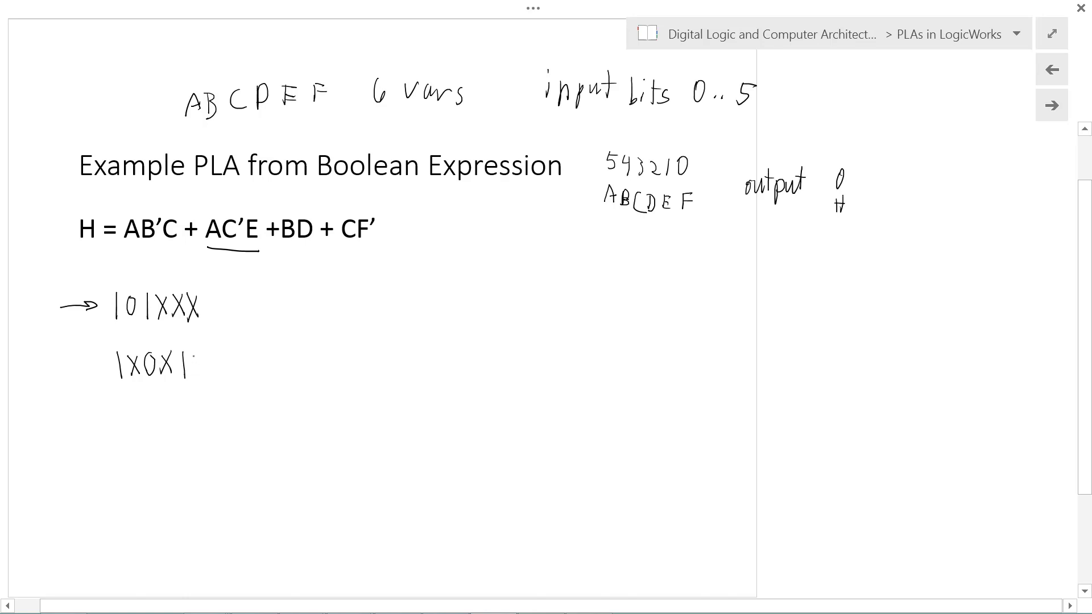
left_click_drag(191, 354, 196, 371)
- Replace the underline under AC'E with one under BD and handwrite the code X1X1XX as the third row
mouse_move(267, 253)
left_mouse_down()
mouse_move(191, 253)
mouse_move(199, 276)
left_mouse_up()
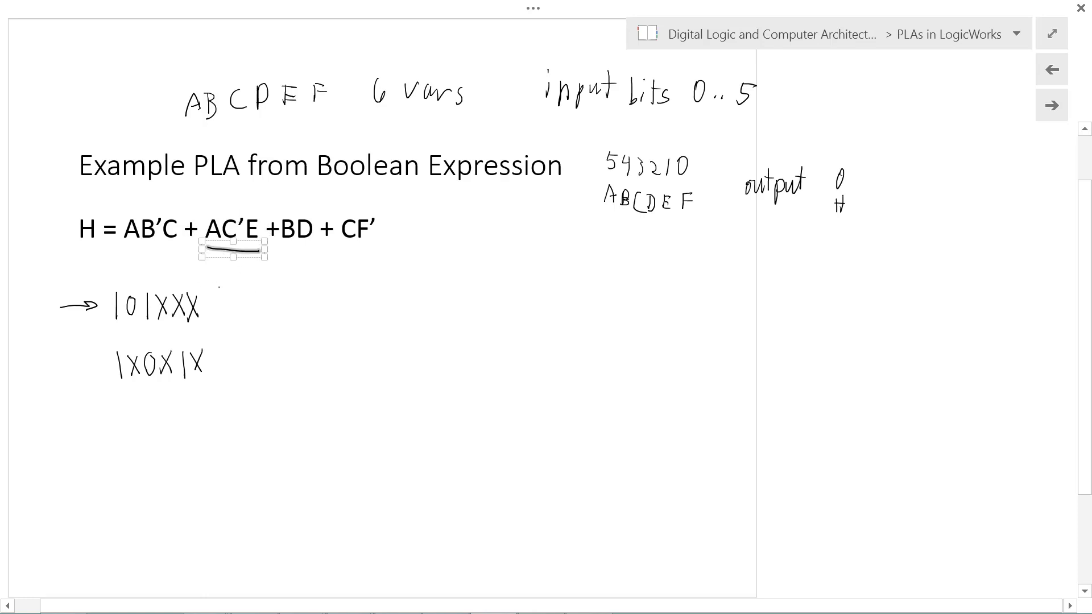
key("Delete")
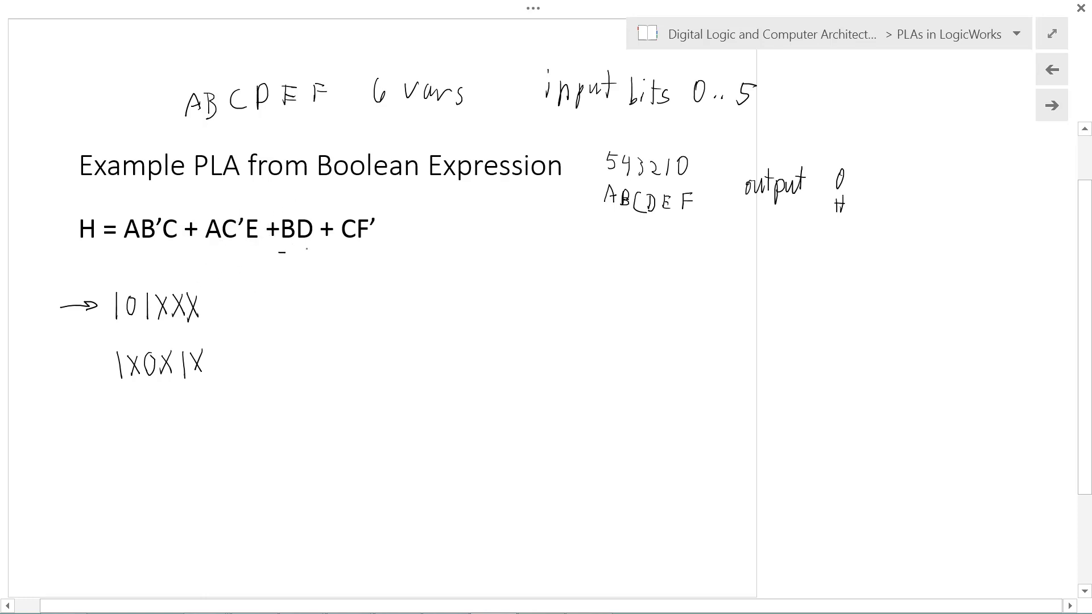
left_click_drag(278, 252, 320, 248)
mouse_move(113, 402)
left_mouse_down()
mouse_move(127, 421)
mouse_move(114, 428)
left_mouse_up()
left_click_drag(137, 403, 137, 424)
mouse_move(149, 405)
left_mouse_down()
mouse_move(159, 425)
mouse_move(150, 429)
mouse_move(174, 429)
left_mouse_up()
mouse_move(183, 405)
left_mouse_down()
mouse_move(199, 423)
mouse_move(185, 426)
mouse_move(212, 424)
mouse_move(199, 432)
left_mouse_up()
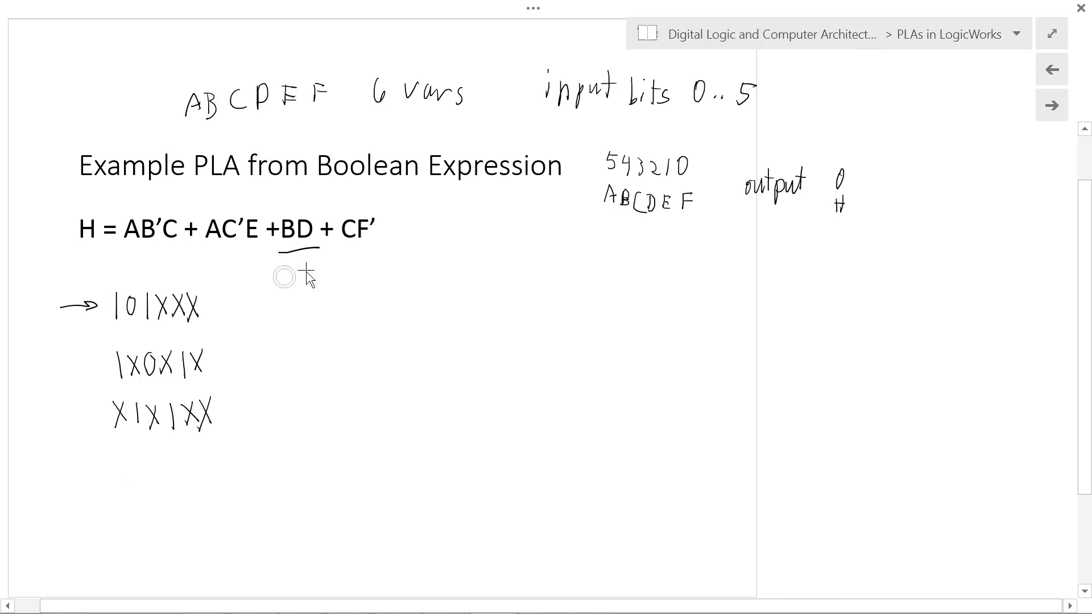
- Replace the underline under BD with one under CF' and handwrite the code XX1XX0 as the fourth row
mouse_move(284, 275)
left_mouse_down()
mouse_move(279, 255)
mouse_move(254, 283)
left_mouse_up()
key("Delete")
left_click_drag(341, 248, 375, 246)
mouse_move(122, 448)
left_mouse_down()
mouse_move(136, 472)
mouse_move(123, 472)
mouse_move(155, 469)
mouse_move(143, 473)
left_mouse_up()
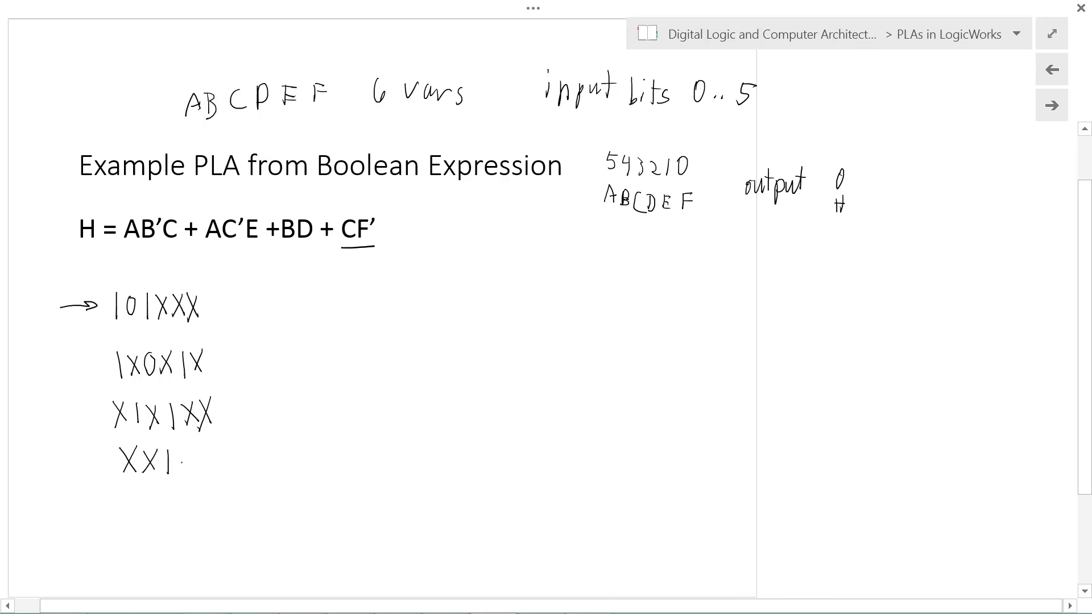
left_click_drag(181, 450, 186, 474)
mouse_move(201, 449)
left_mouse_down()
mouse_move(214, 469)
mouse_move(203, 470)
mouse_move(222, 446)
left_mouse_up()
- Erase the arrow before 101XXX and handwrite the term AB'C beside that code
mouse_move(92, 266)
left_mouse_down()
mouse_move(44, 305)
mouse_move(98, 340)
mouse_move(113, 316)
left_mouse_up()
key("Delete")
left_click_drag(243, 313, 278, 314)
left_click_drag(276, 289, 281, 314)
mouse_move(298, 281)
left_mouse_down()
mouse_move(308, 316)
mouse_move(322, 312)
left_mouse_up()
key("ctrl+z")
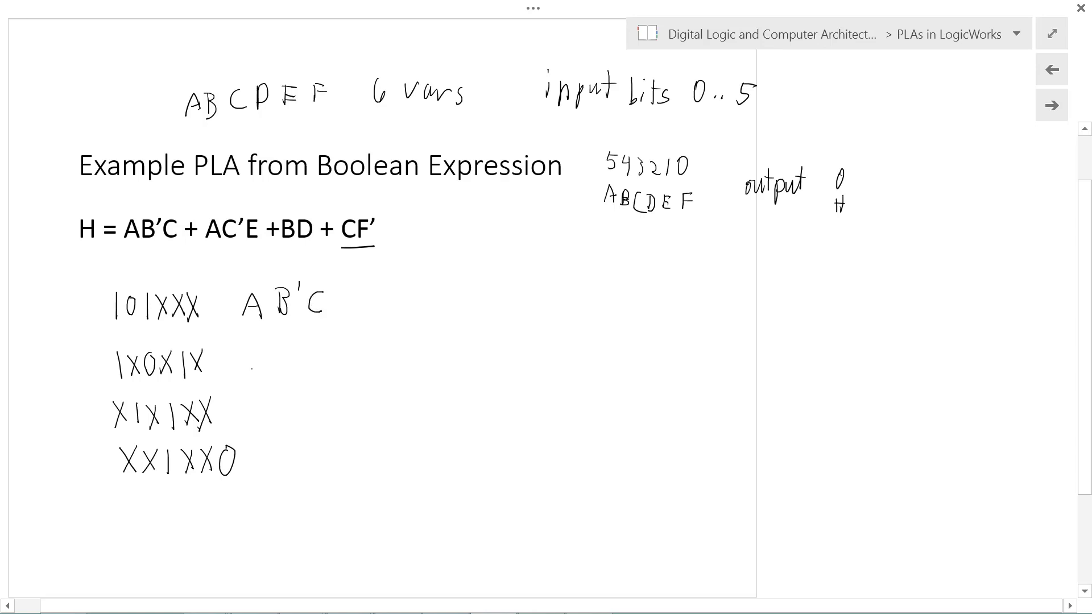
- Handwrite the terms AC'E, BD and CF' beside the second, third and fourth PLA codes
mouse_move(253, 369)
left_mouse_down()
mouse_move(259, 342)
mouse_move(269, 370)
mouse_move(298, 371)
left_mouse_up()
left_click_drag(305, 343, 322, 374)
left_click_drag(320, 352, 332, 350)
mouse_move(265, 398)
left_mouse_down()
mouse_move(265, 422)
mouse_move(282, 415)
left_mouse_up()
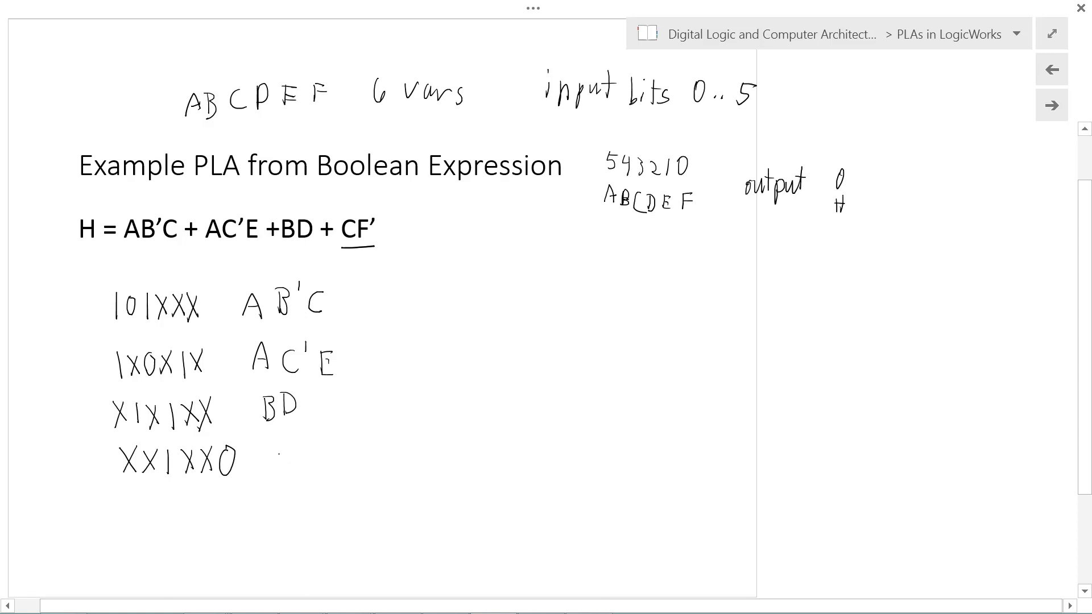
mouse_move(284, 446)
left_mouse_down()
mouse_move(275, 466)
mouse_move(305, 471)
left_mouse_up()
left_click_drag(302, 444, 315, 443)
- Switch to LogicWorks and snap its window to half the screen beside the handwritten notes
left_click(378, 335)
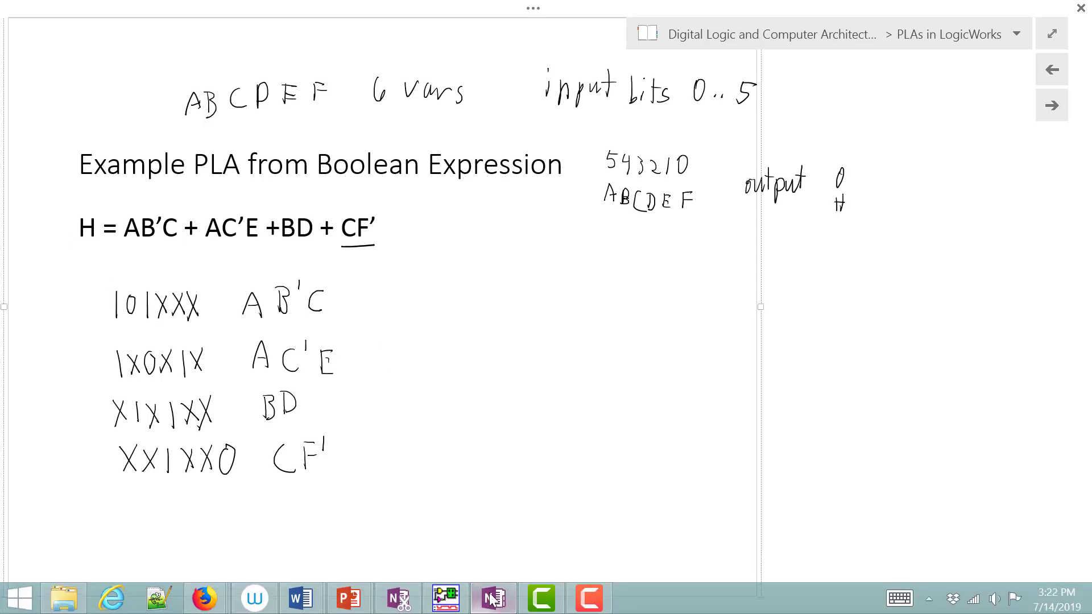
left_click(459, 598)
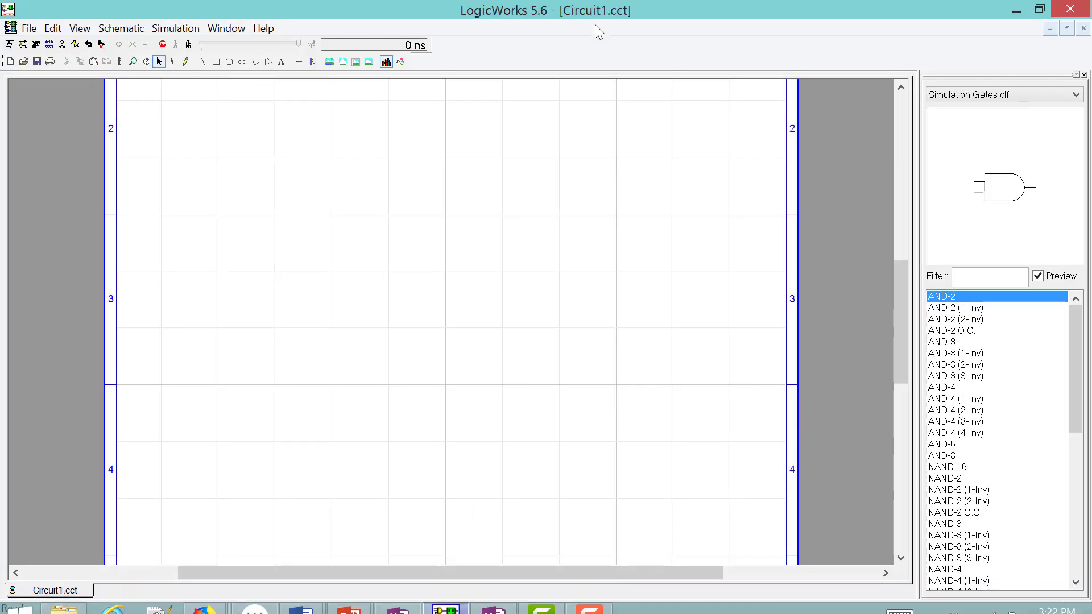
left_click_drag(595, 11, 1088, 23)
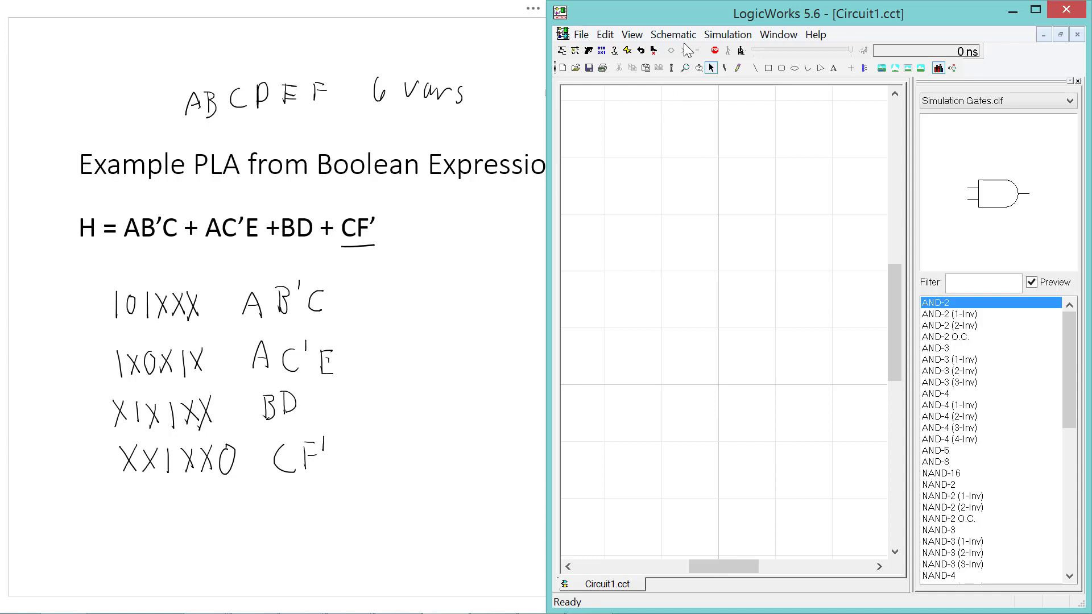
- Draw one long vertical signal wire near the edge of the empty circuit sheet
left_click(851, 69)
left_click_drag(597, 147, 621, 534)
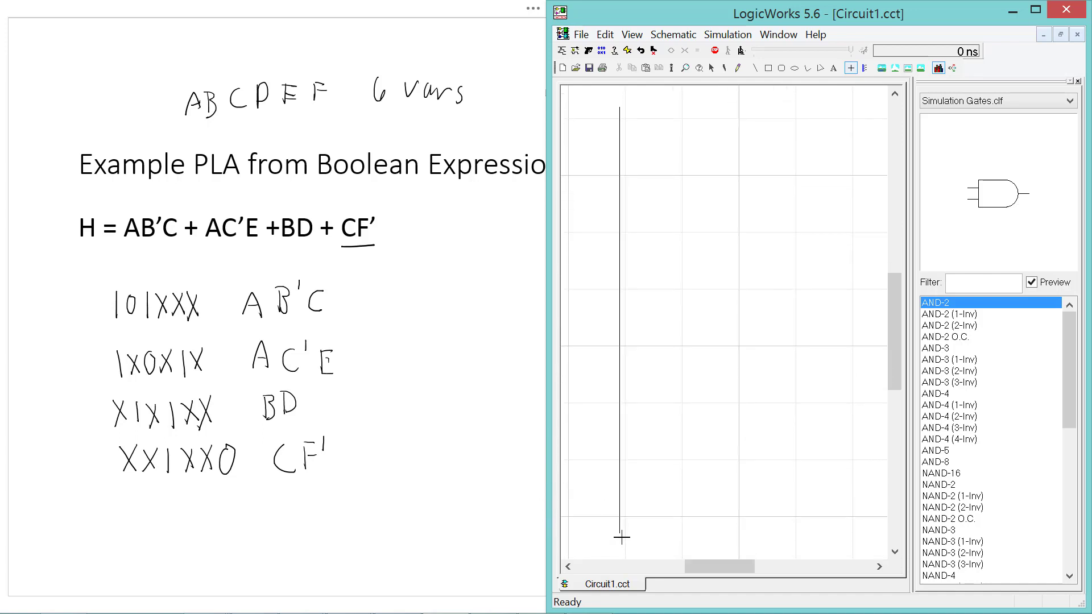
key("Escape")
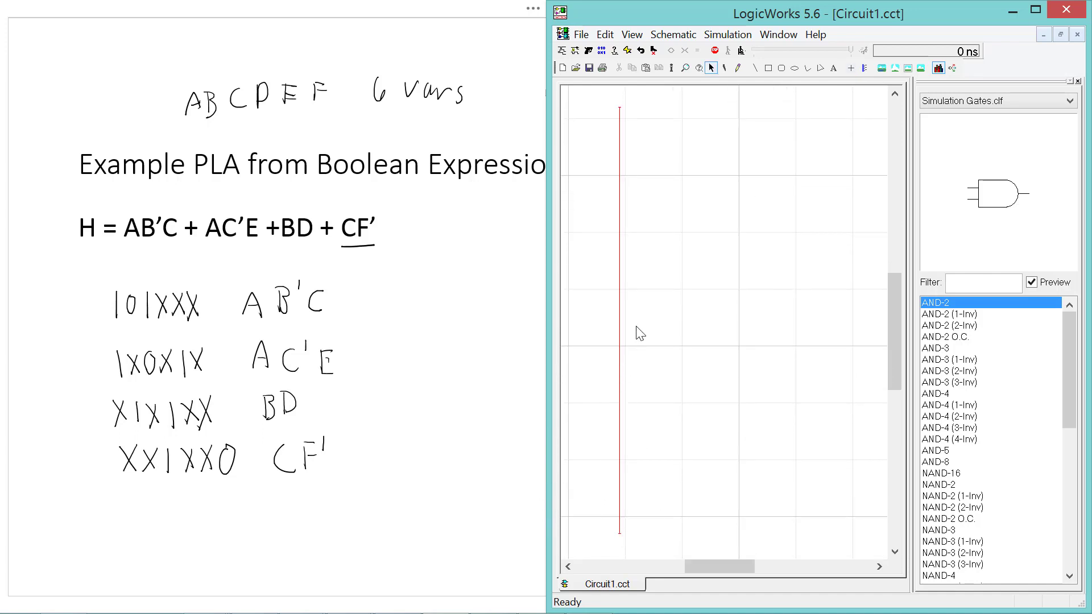
- Copy the vertical wire and paste five evenly spaced duplicates beside it to make six parallel wires
left_click(620, 319)
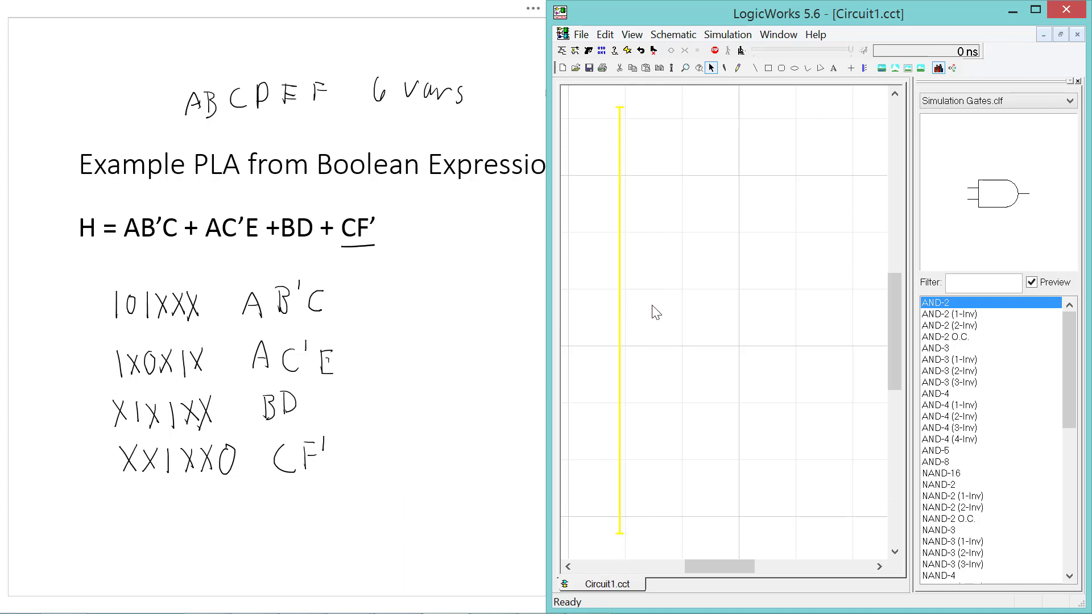
key("ctrl+v")
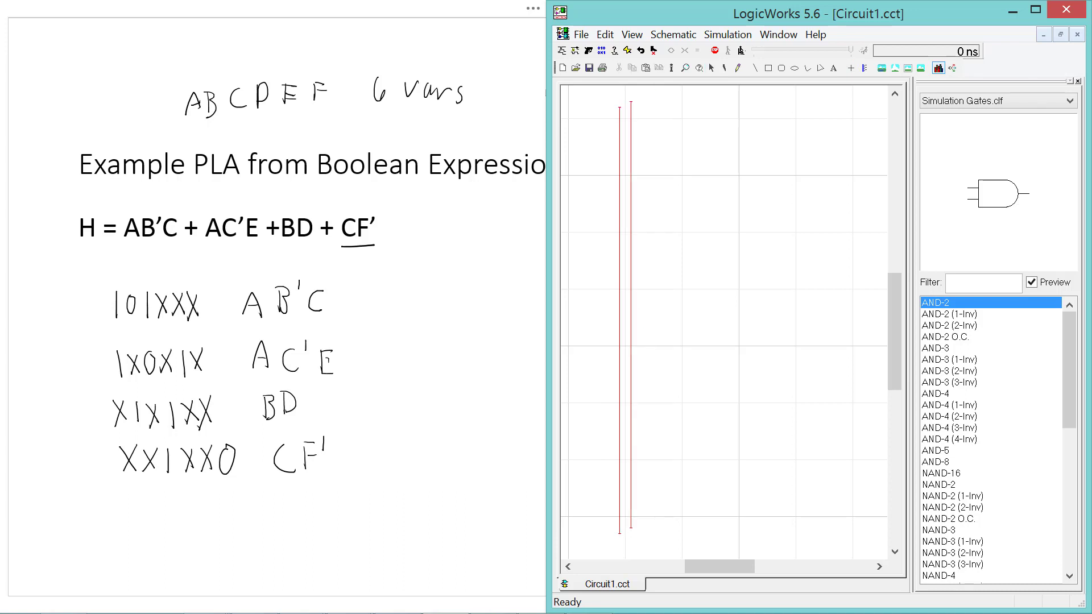
left_click(630, 320)
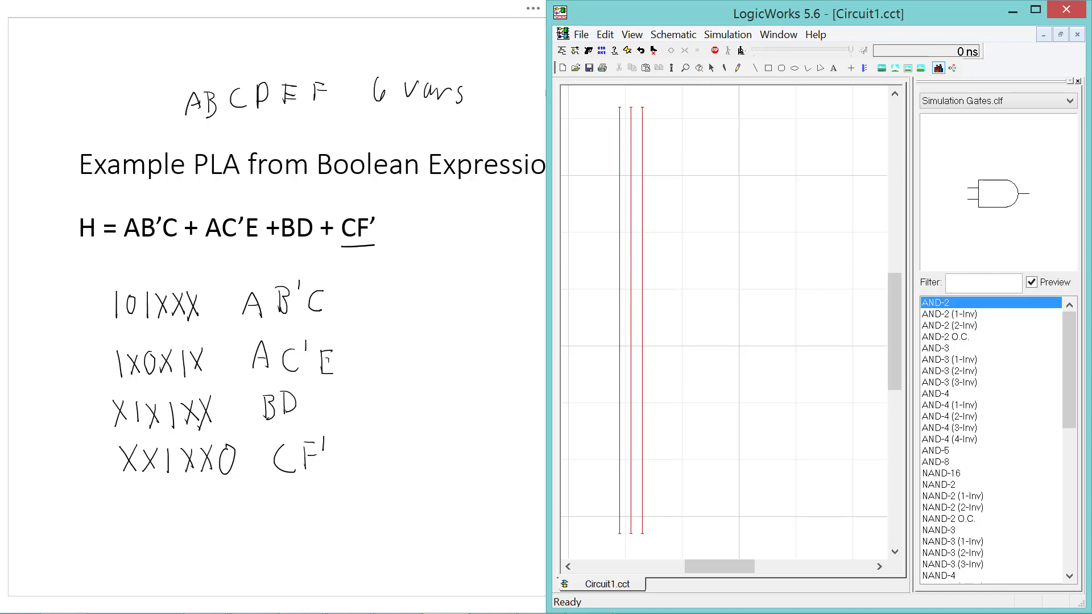
left_click(642, 320)
left_click(653, 320)
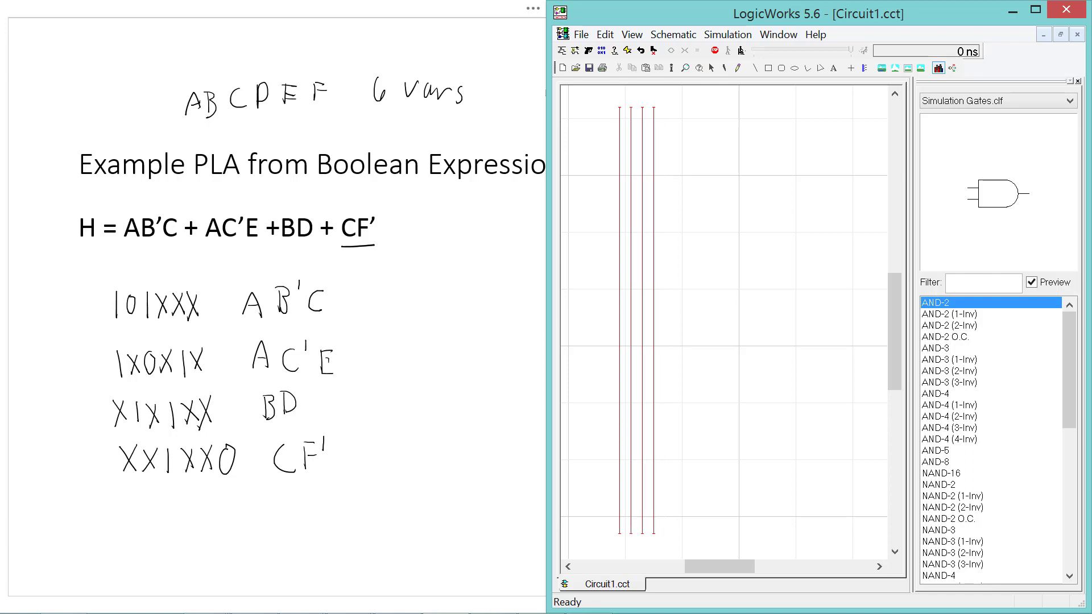
left_click(665, 320)
left_click(676, 320)
key("space")
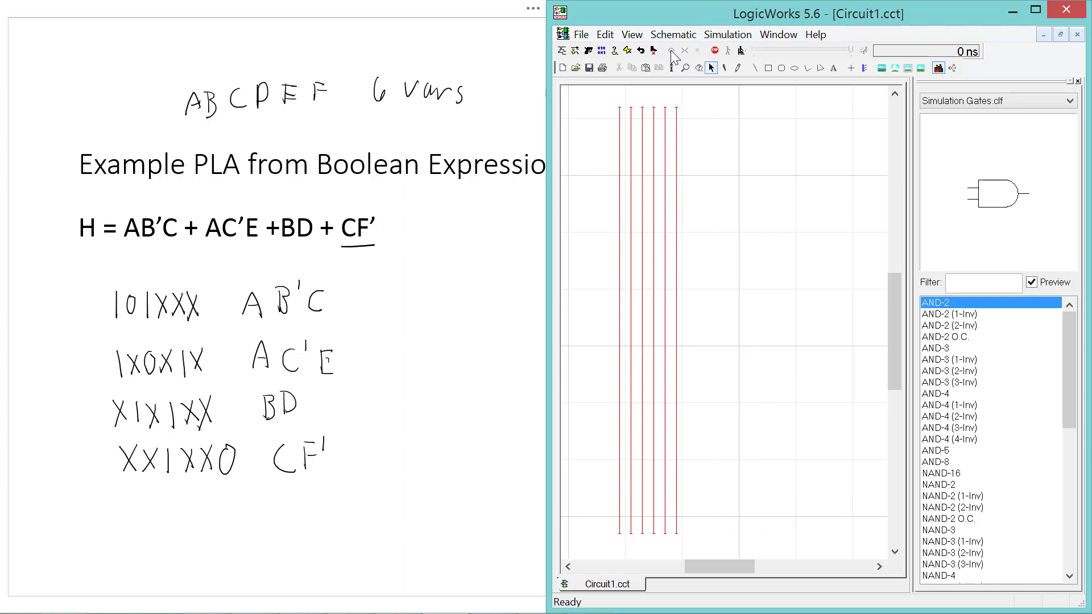
- Name the first three vertical wires A, B and C at their upper ends
left_click(738, 68)
left_click(619, 108)
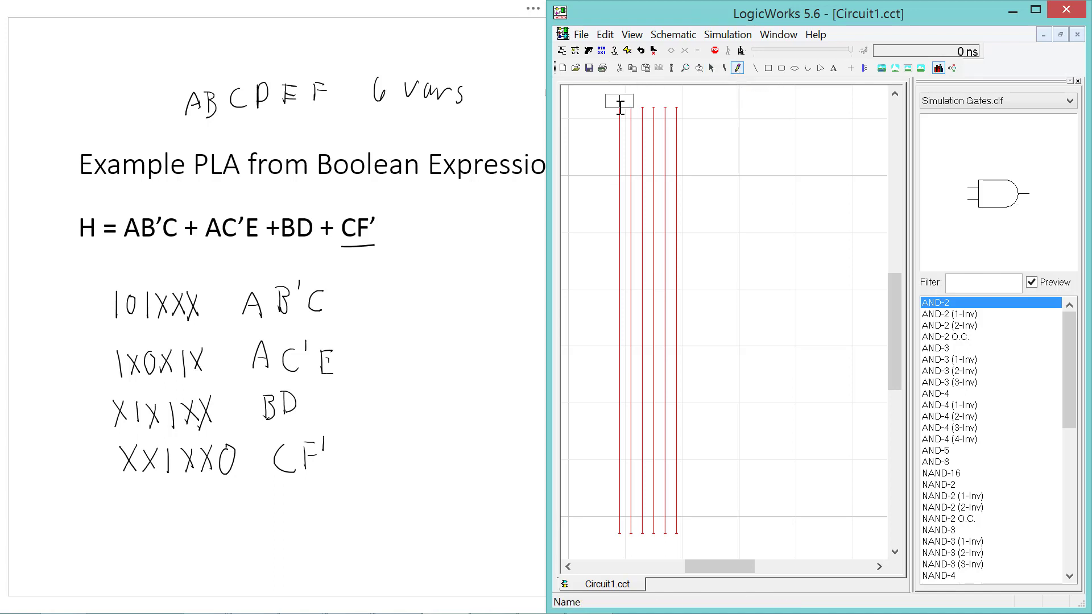
type("A")
key("Return")
left_click(631, 107)
type("B")
key("Return")
left_click(642, 107)
type("C")
key("Return")
- Name the remaining three vertical wires D, E and F at their upper ends
left_click(653, 107)
type("D")
key("Return")
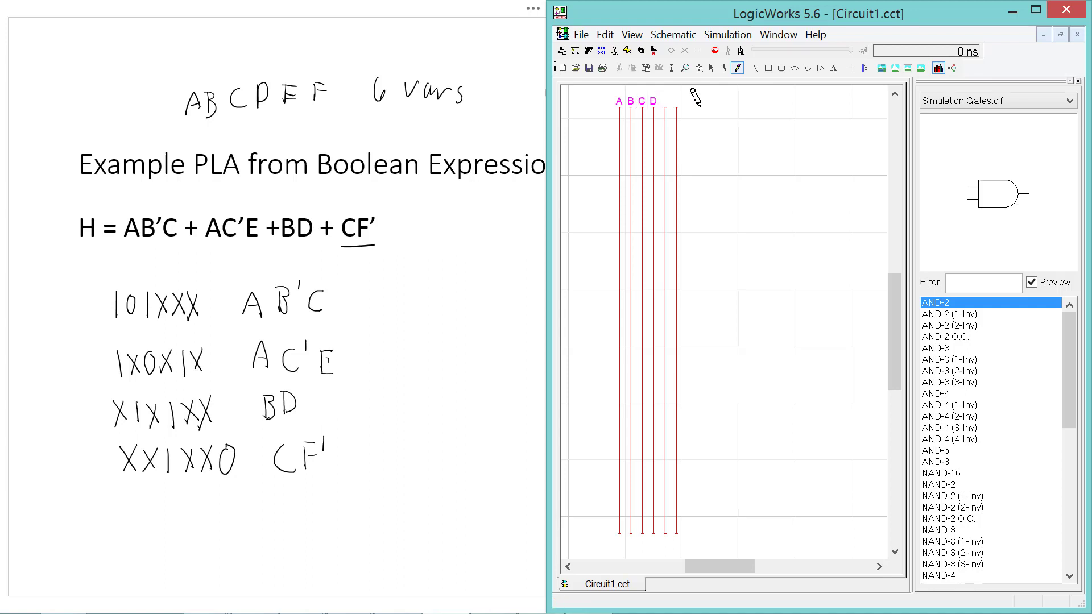
left_click(666, 108)
type("E")
key("Return")
left_click(676, 108)
type("F")
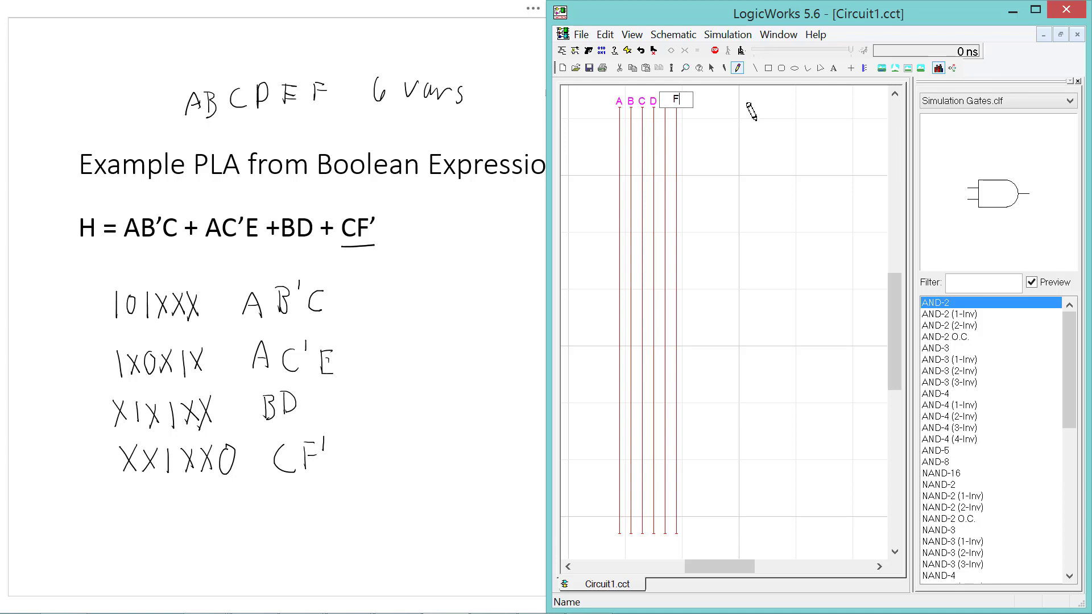
key("Return")
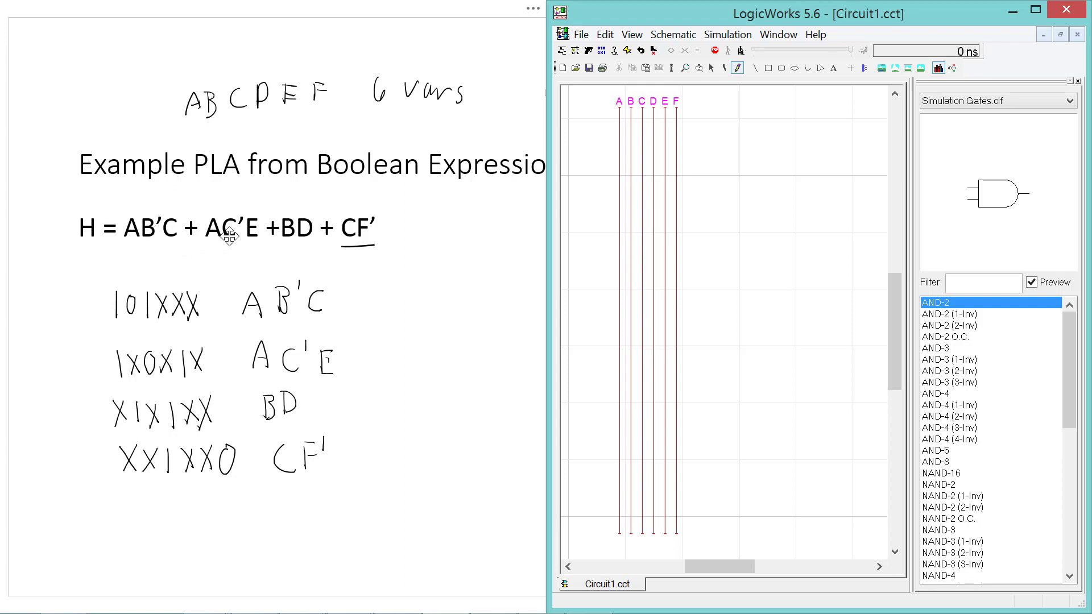
- Place three NOT gates from the simulation gates library in a column beside the upper end of wire F
left_click(975, 349)
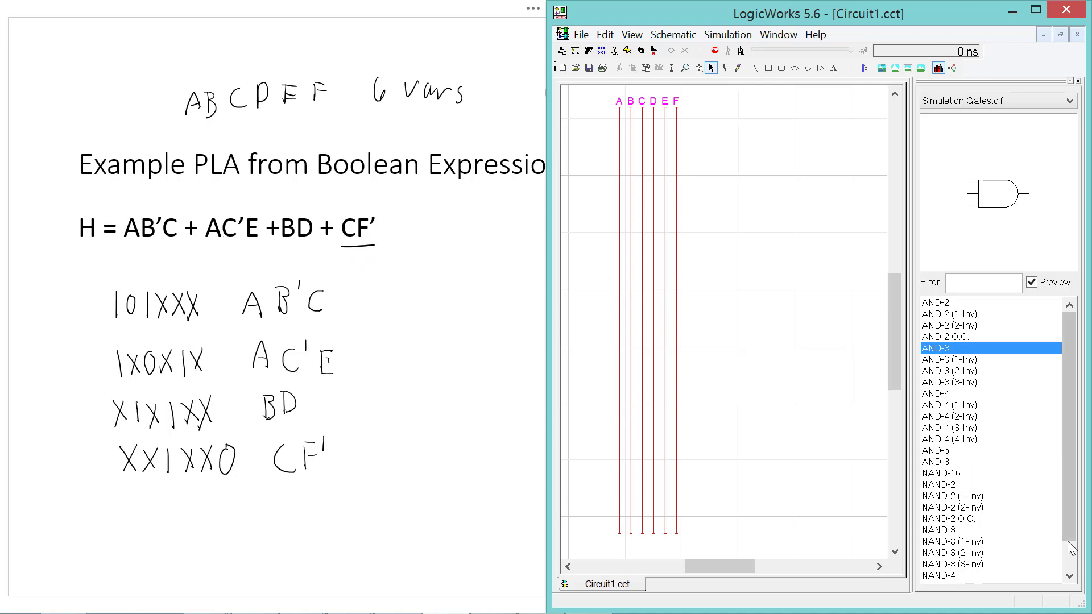
left_click(1068, 543)
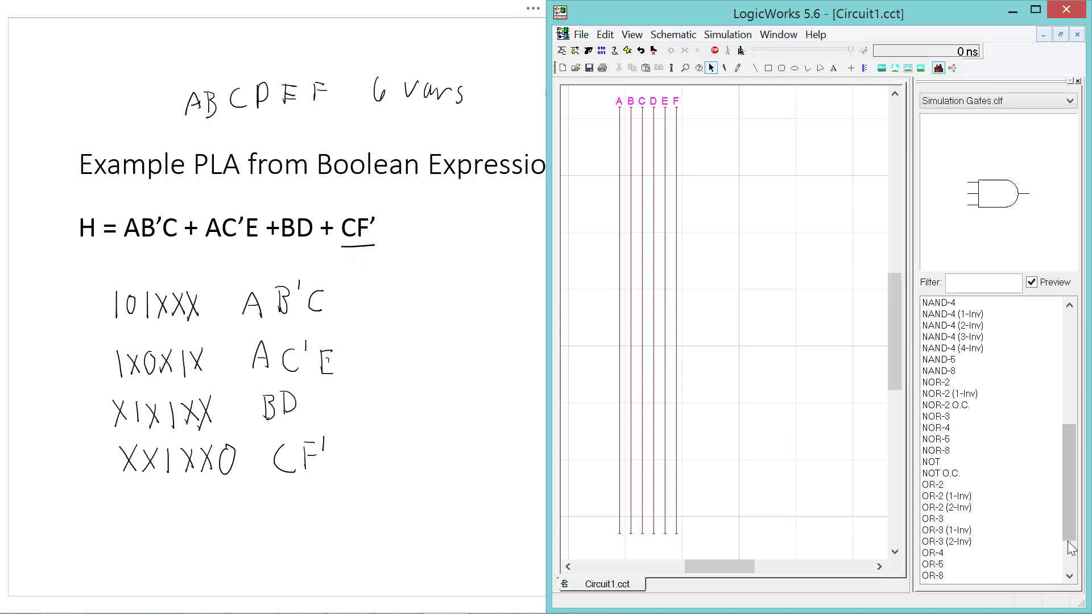
left_click(993, 465)
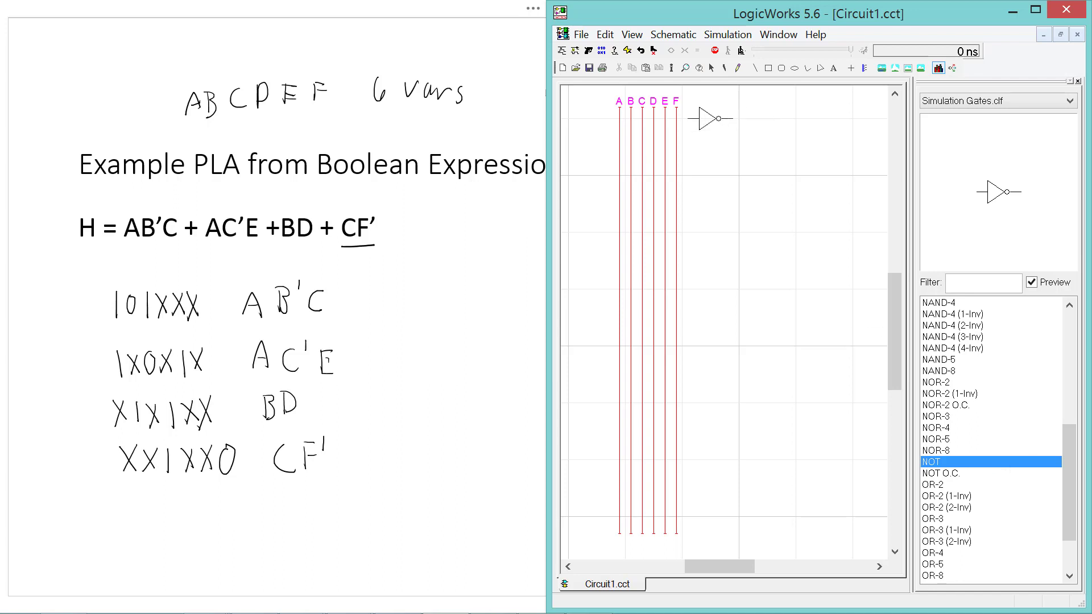
left_click(705, 119)
left_click(705, 147)
left_click(705, 175)
key("space")
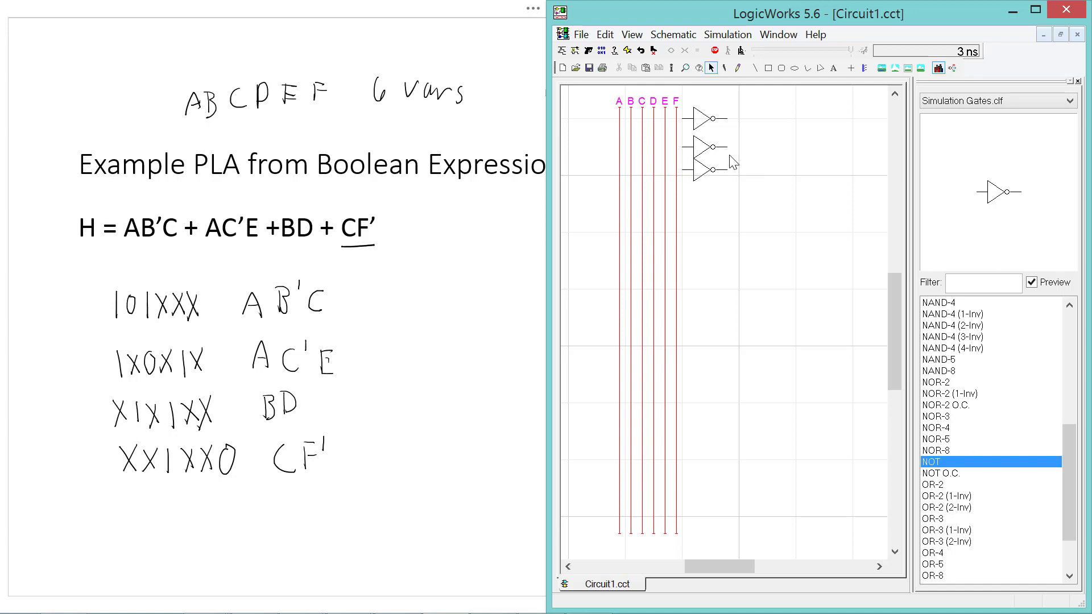
- Draw a vertical wire just past the NOT gate outputs and duplicate it twice to make three parallel wires
left_click(850, 69)
mouse_move(739, 107)
left_mouse_down()
mouse_move(694, 439)
mouse_move(743, 511)
mouse_move(738, 525)
left_mouse_up()
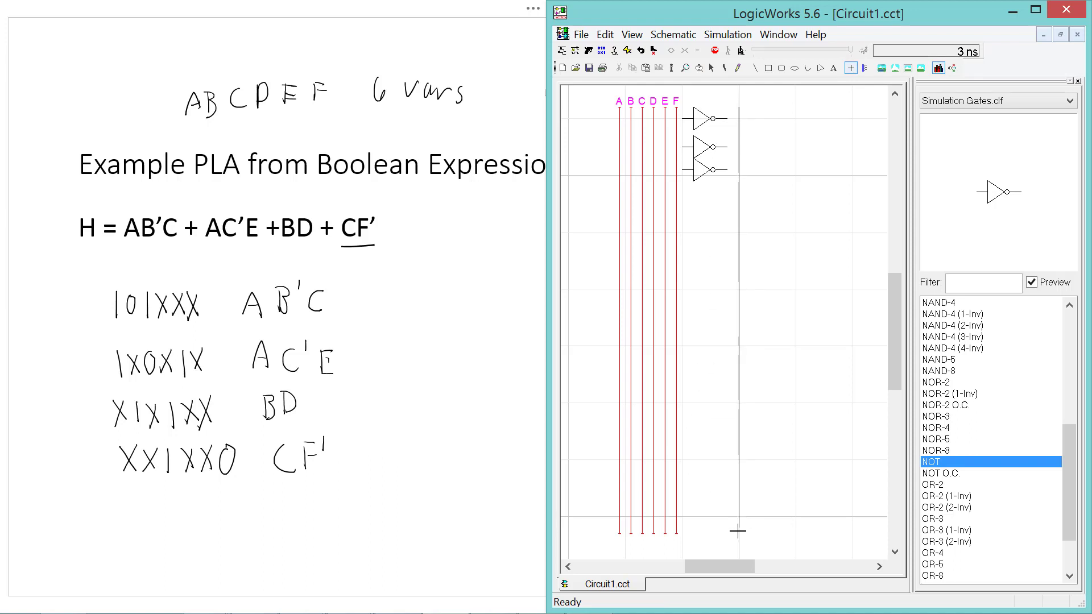
key("space")
left_click(739, 449)
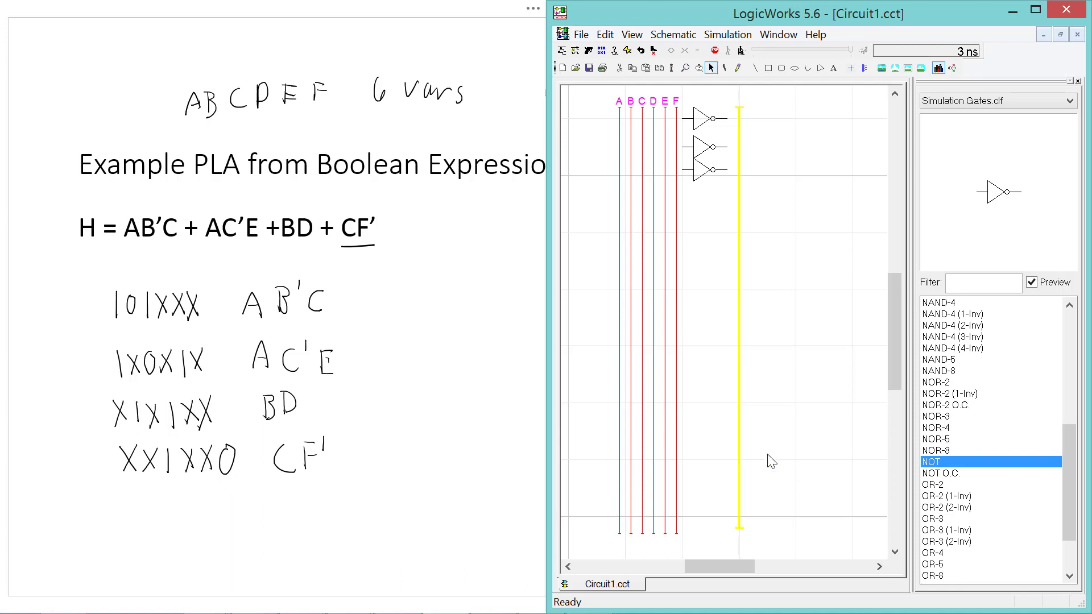
key("ctrl+d")
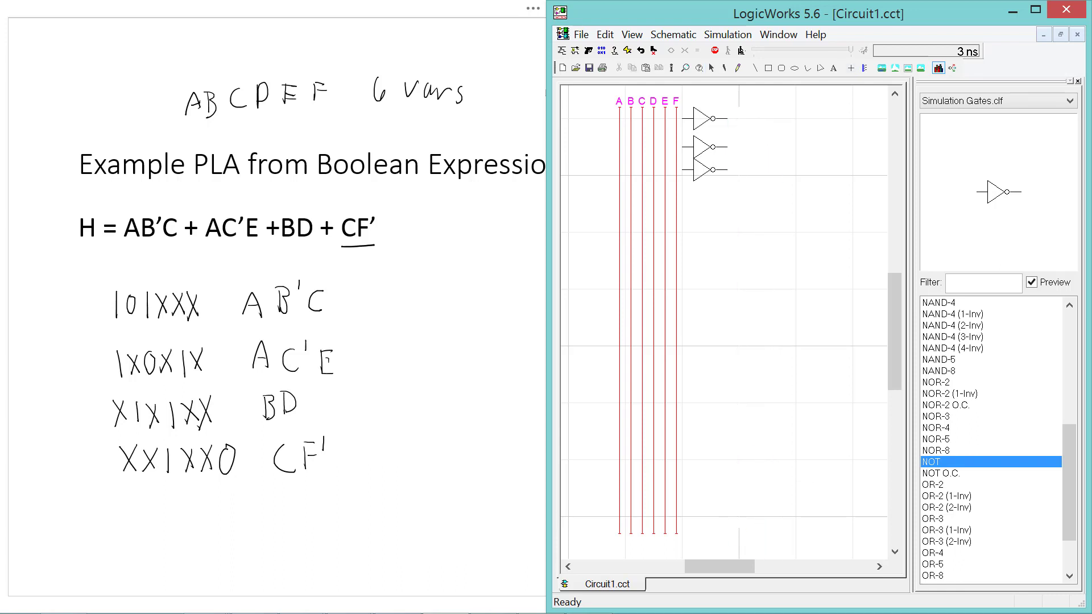
left_click(751, 317)
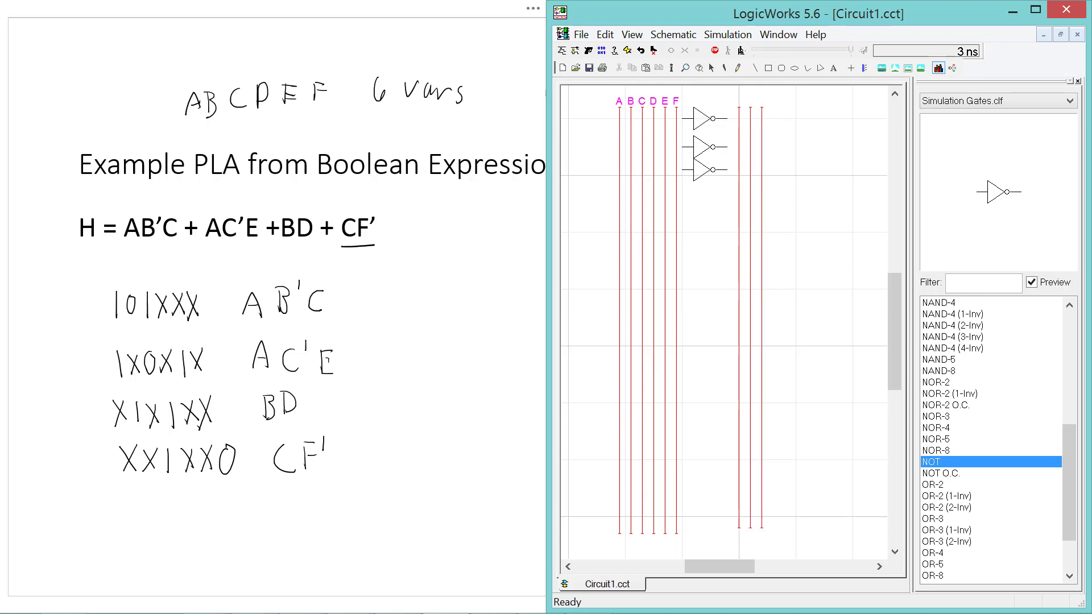
left_click(761, 317)
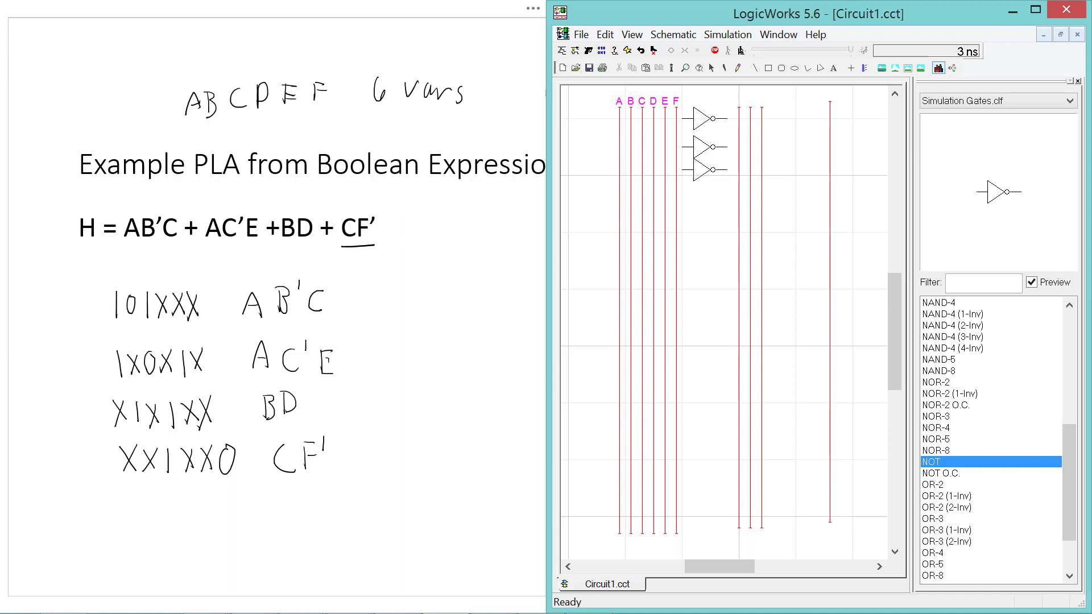
key("Escape")
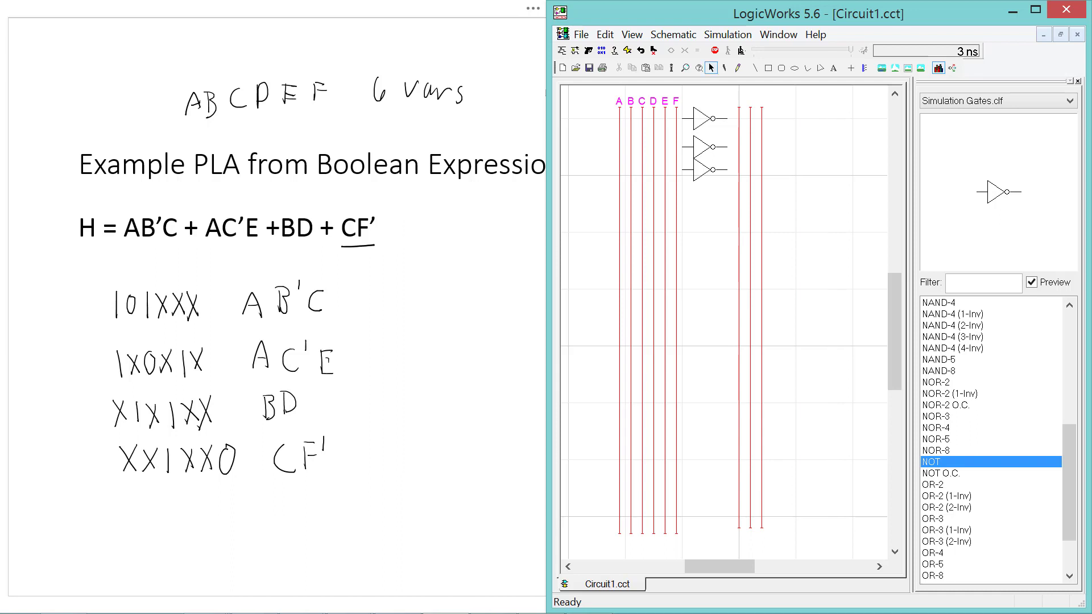
- Name the three new vertical wires B', C' and F' at their upper ends
left_click(737, 68)
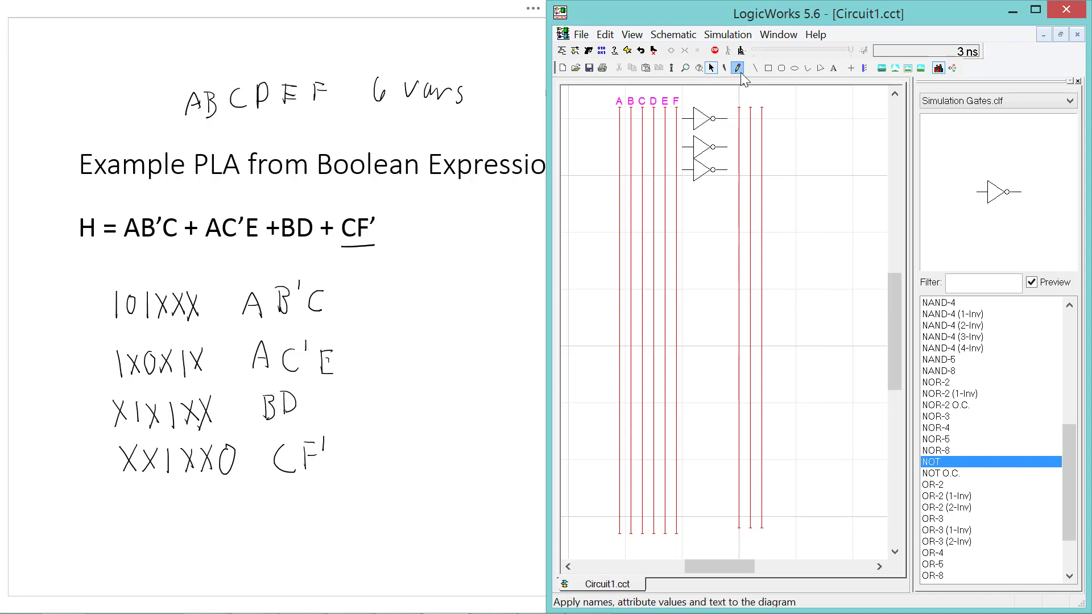
left_click(737, 102)
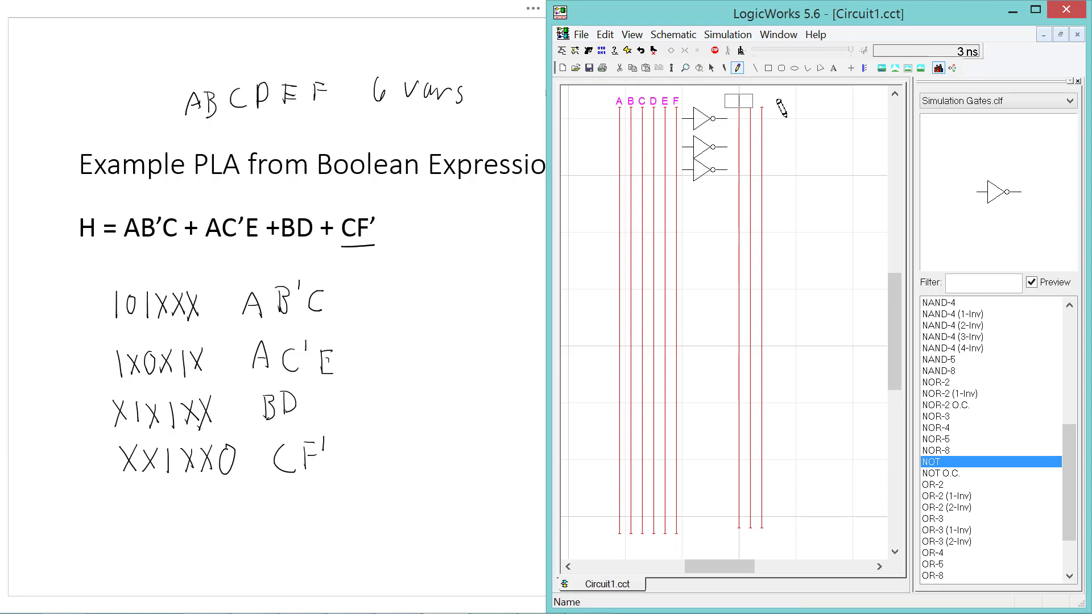
type("B'")
key("Return")
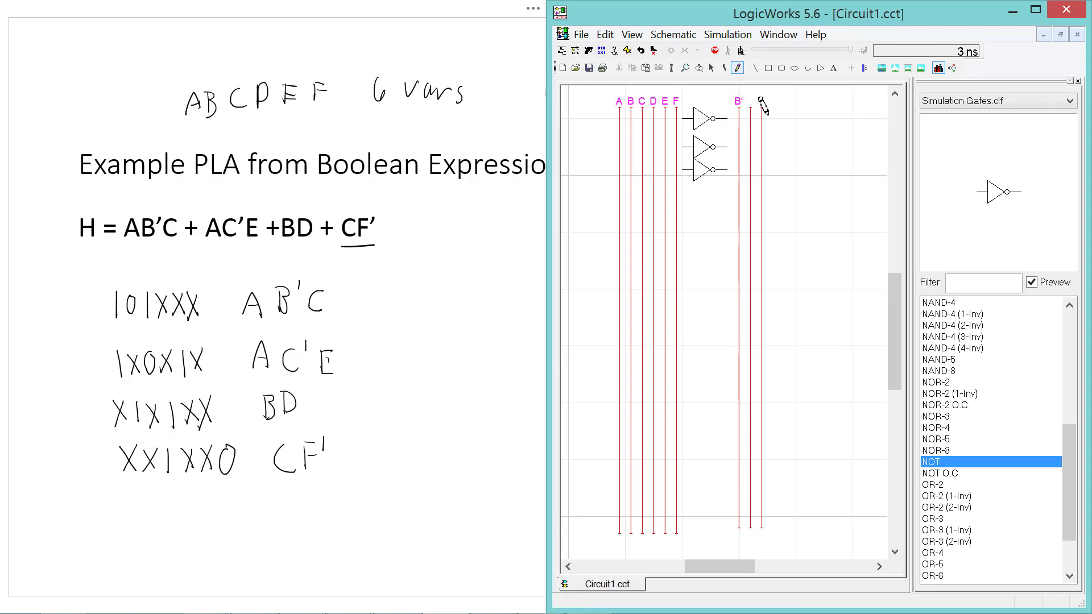
left_click(749, 102)
type("C")
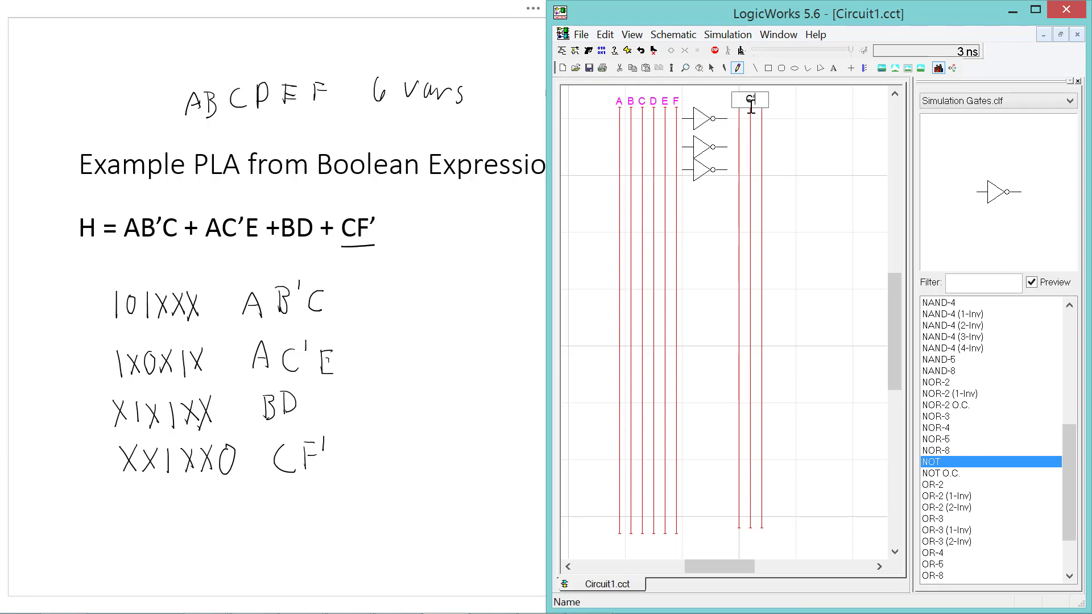
key("Return")
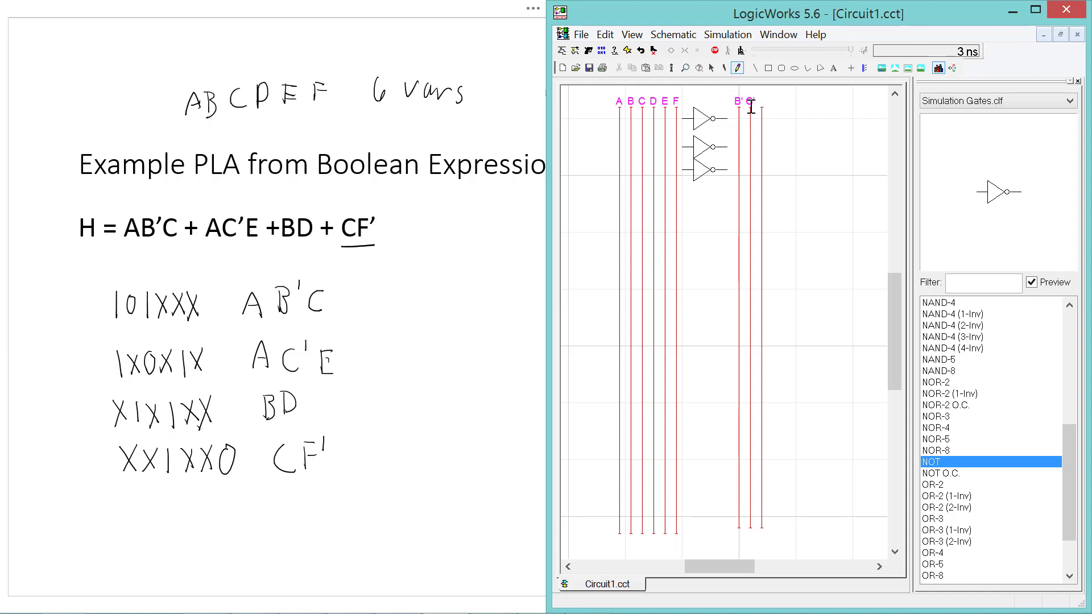
left_click(762, 104)
type("F'")
key("Return")
key("Escape")
- Wire the three NOT gates in order from B to B', from C to C' and from F to F'
left_click_drag(684, 120, 631, 118)
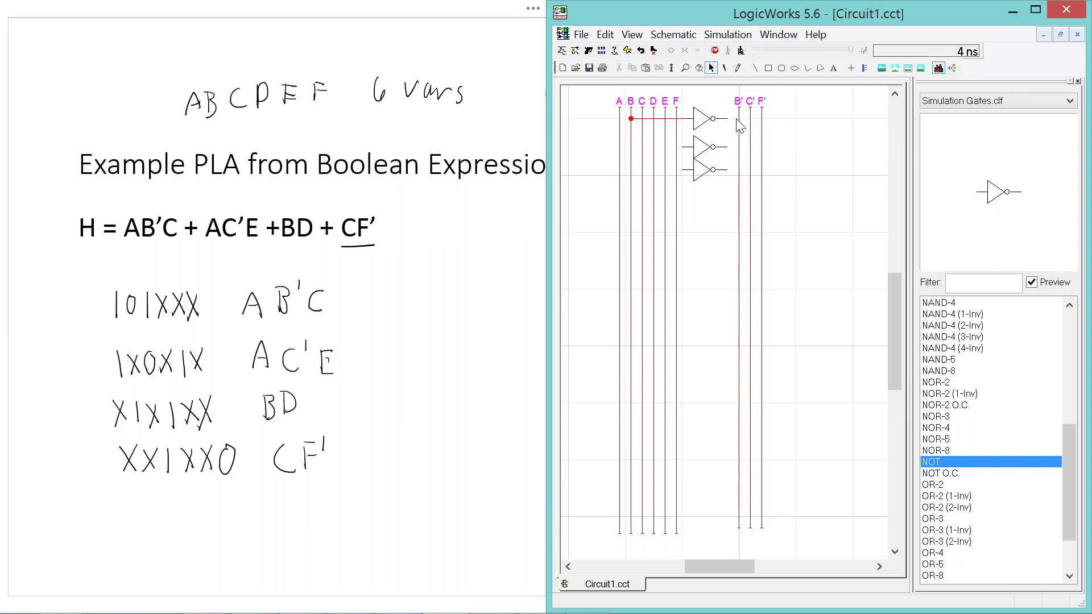
left_click_drag(740, 122, 739, 119)
left_click_drag(683, 147, 644, 146)
left_click_drag(729, 149, 750, 147)
right_click(751, 150)
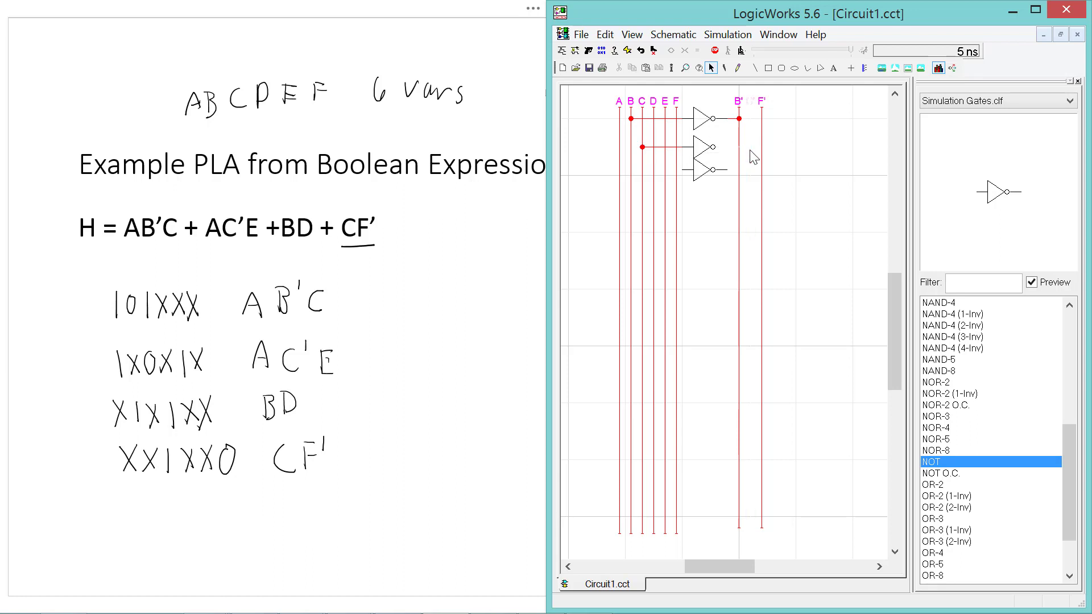
left_click(703, 219)
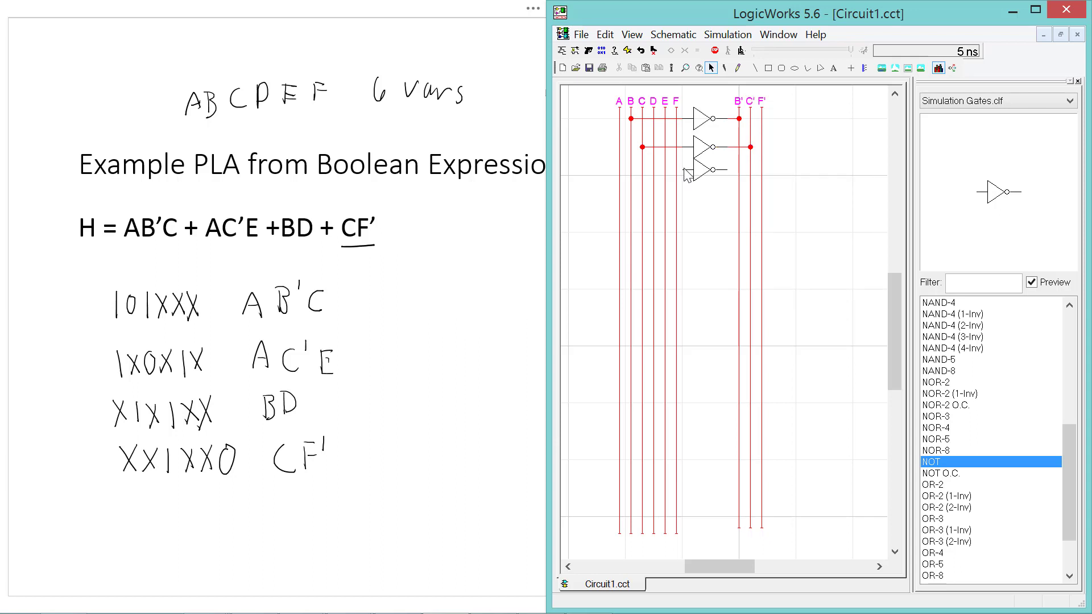
left_click_drag(684, 170, 753, 174)
- Place two AND-3 gates with two AND-2 gates below them in a column beside wire F'
scroll(1014, 322, "up", 8)
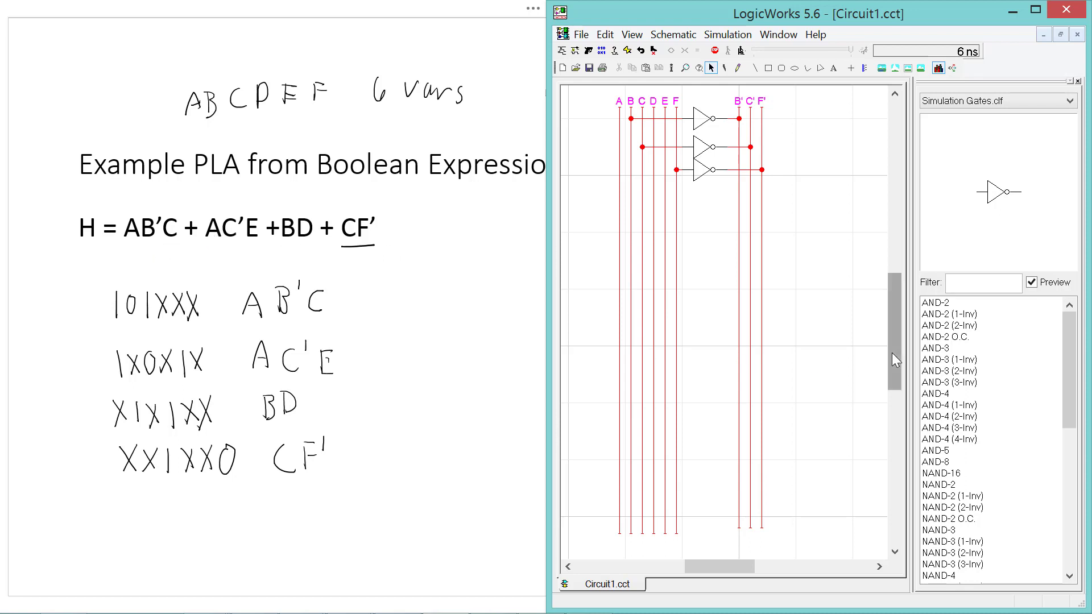
left_click(968, 349)
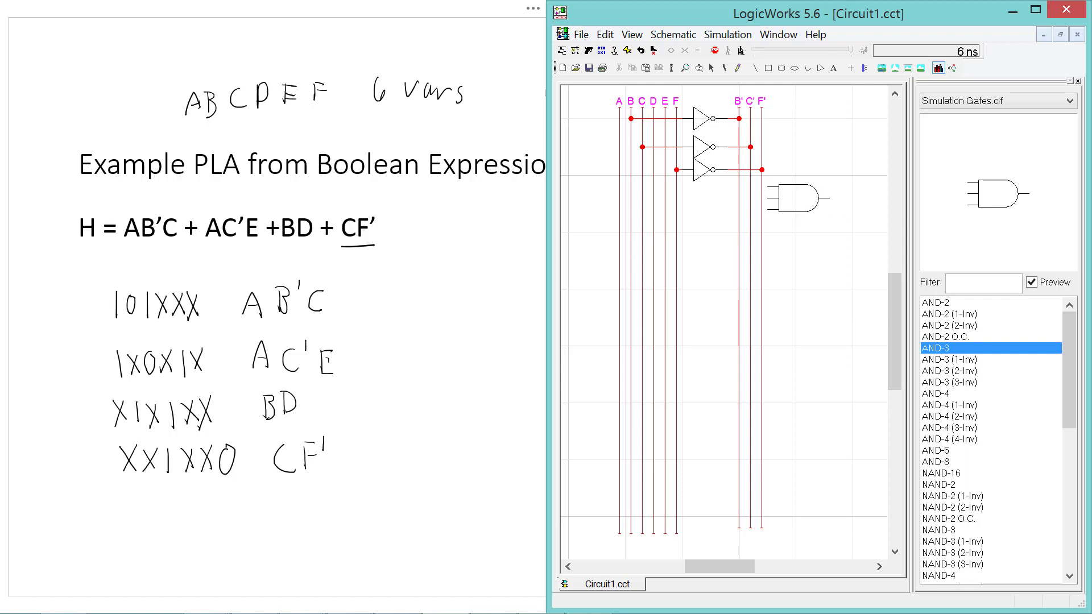
left_click(798, 199)
left_click(798, 227)
key("space")
left_click(944, 304)
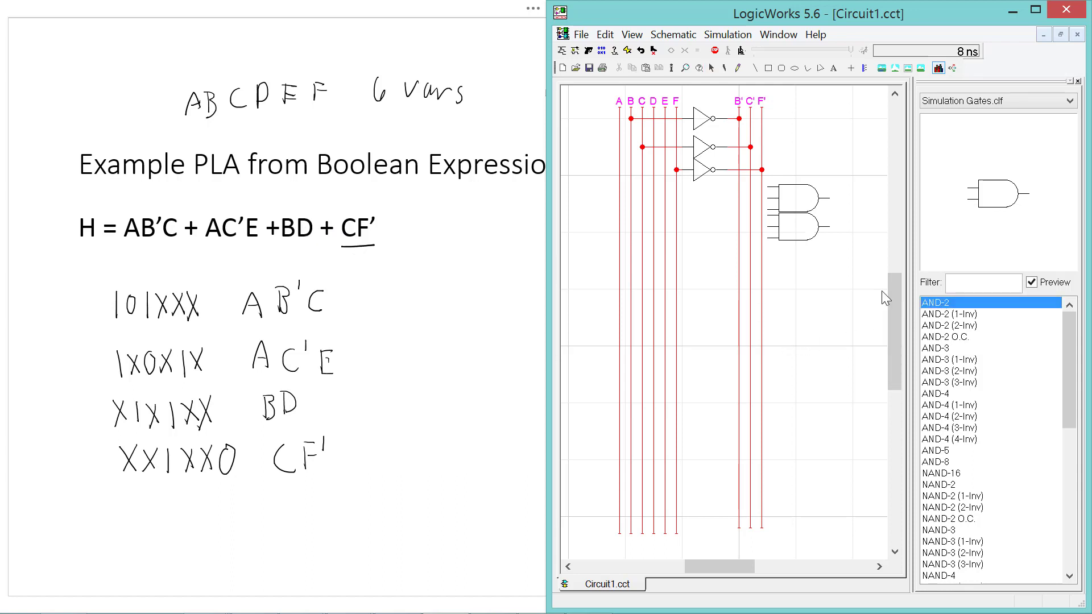
left_click(799, 255)
left_click(798, 283)
key("Escape")
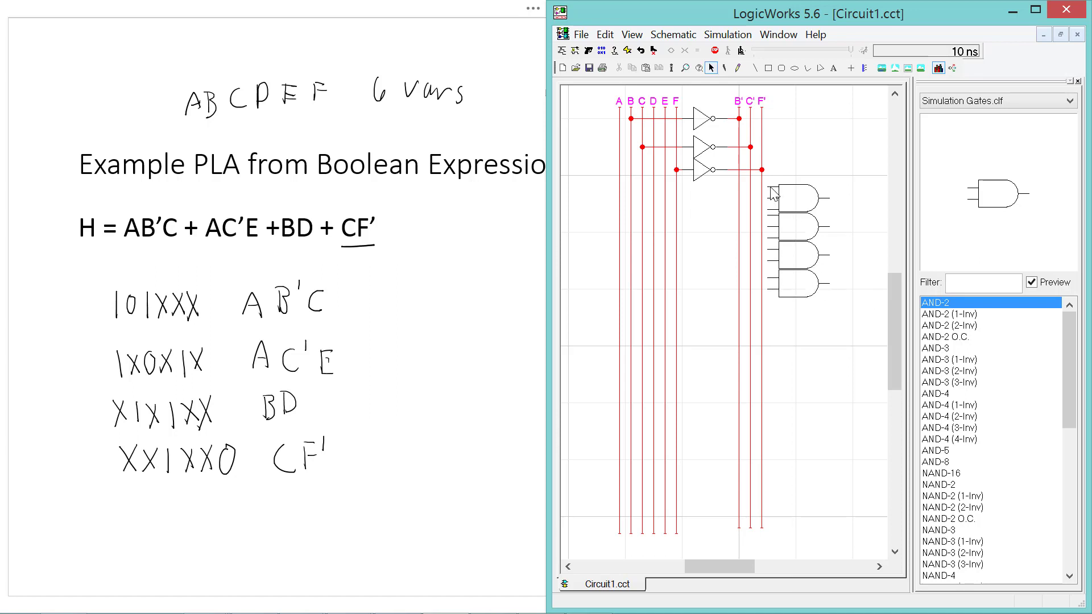
- Wire the inputs of the upper three AND gates to A, B', C, to A, C', E, and to B, D respectively
left_click_drag(771, 189, 619, 186)
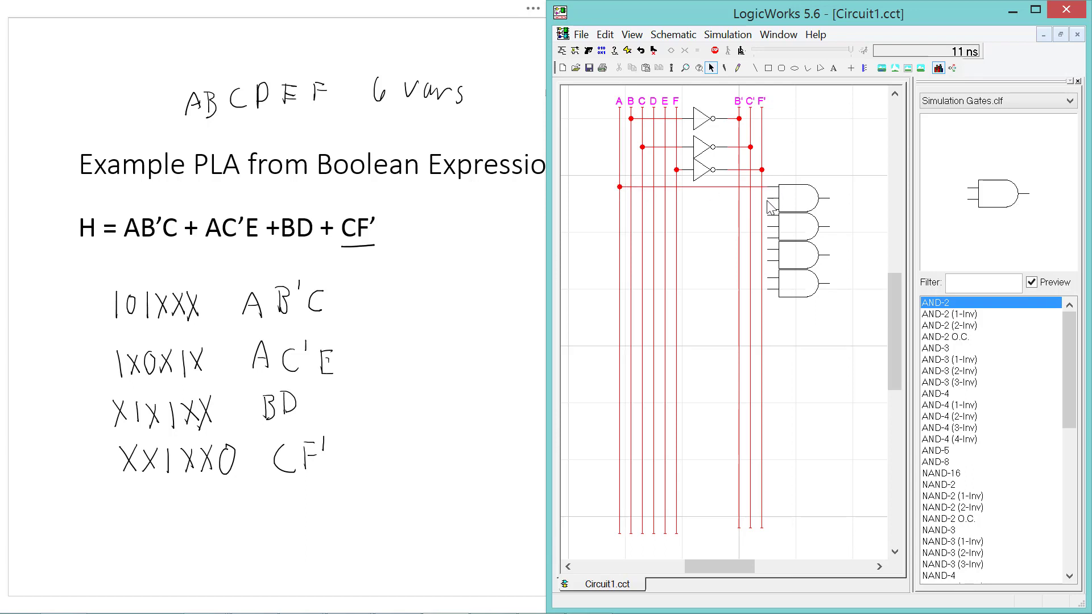
left_click_drag(769, 200, 643, 209)
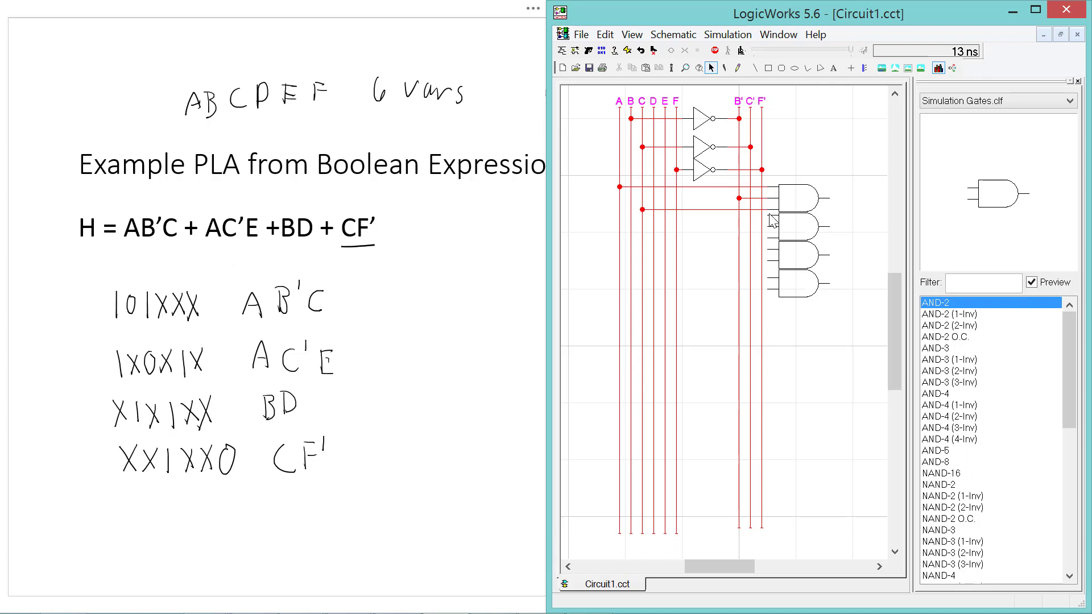
left_click_drag(771, 221, 620, 215)
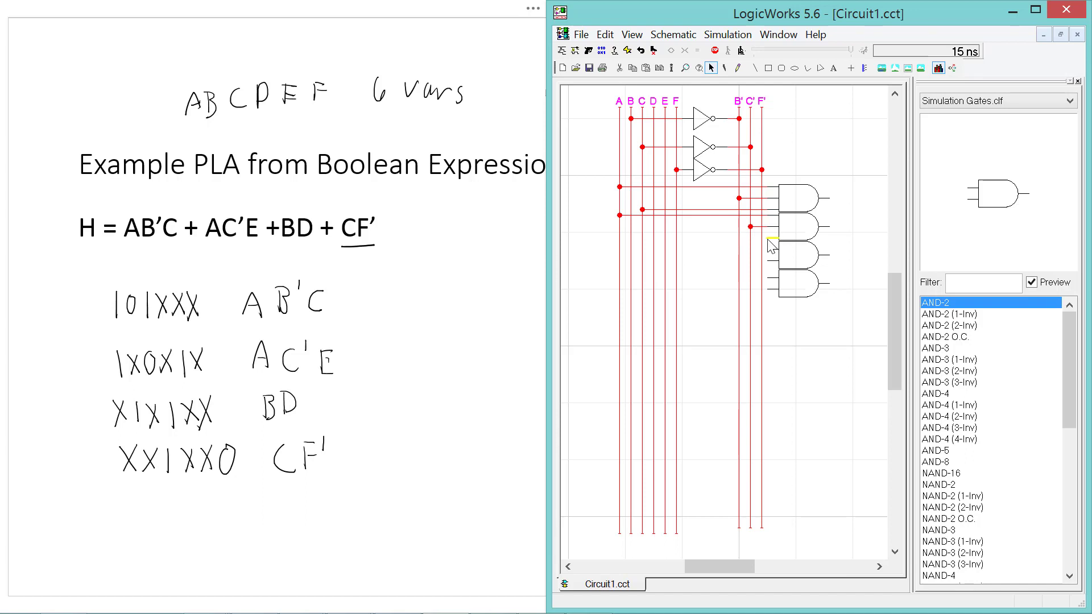
left_click_drag(767, 239, 665, 238)
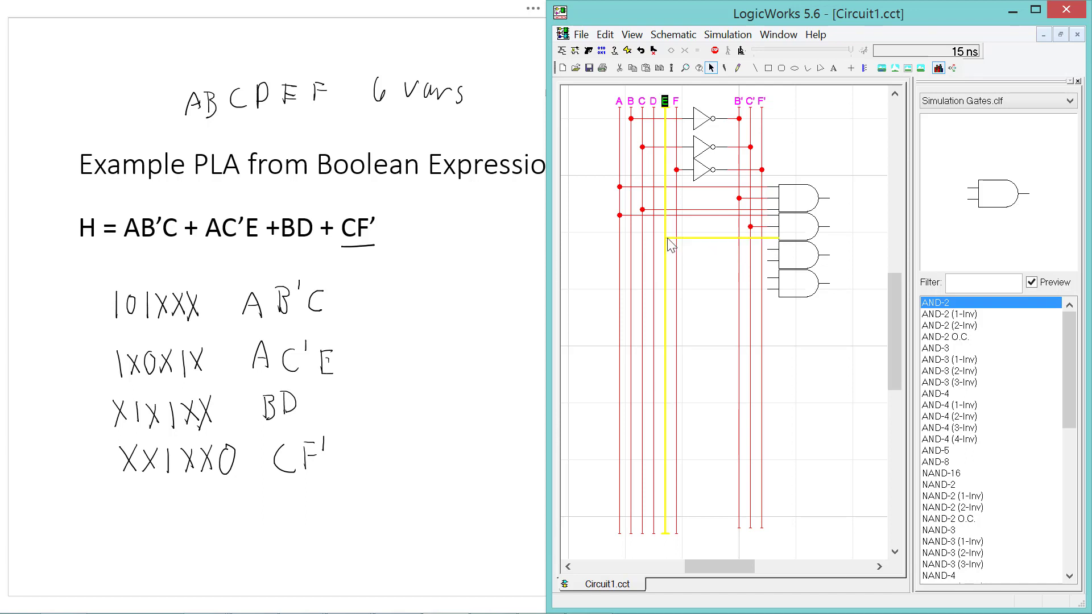
left_click(714, 272)
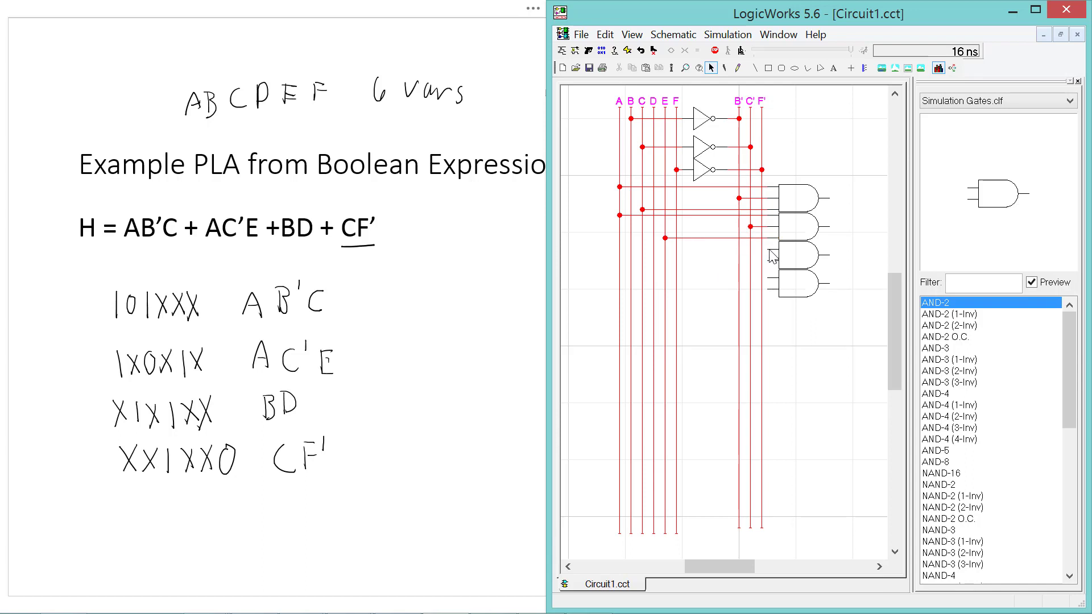
left_click_drag(769, 250, 631, 250)
left_click_drag(770, 261, 653, 261)
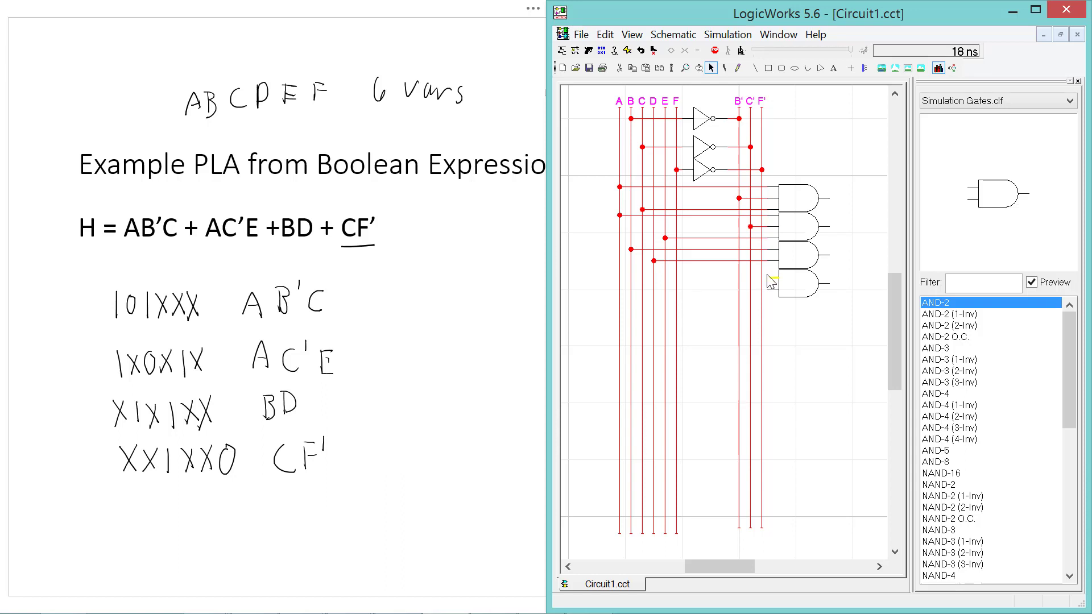
left_click_drag(769, 279, 742, 277)
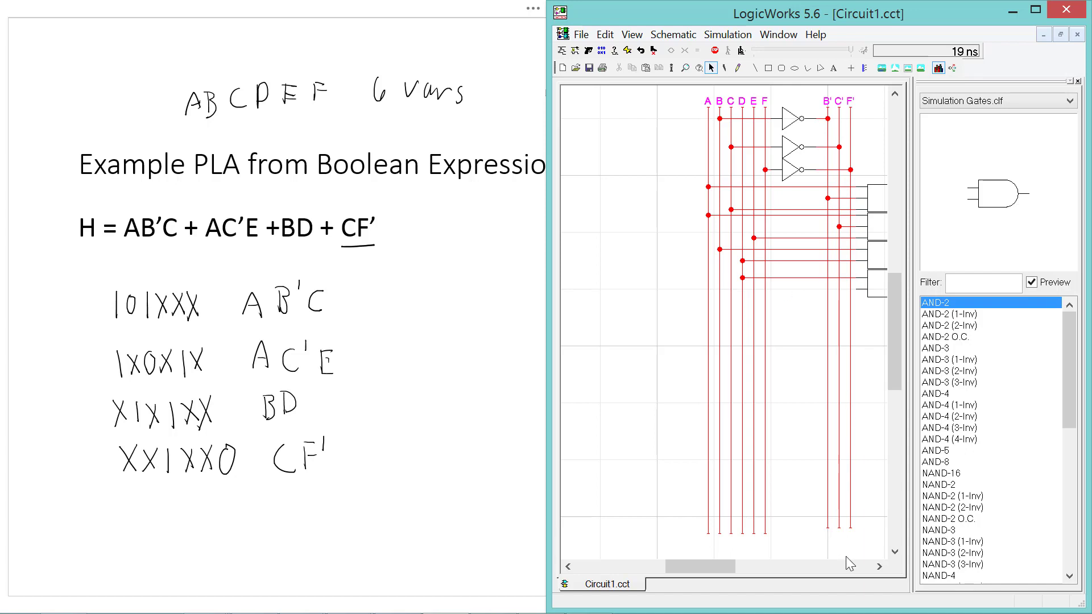
left_click(875, 567)
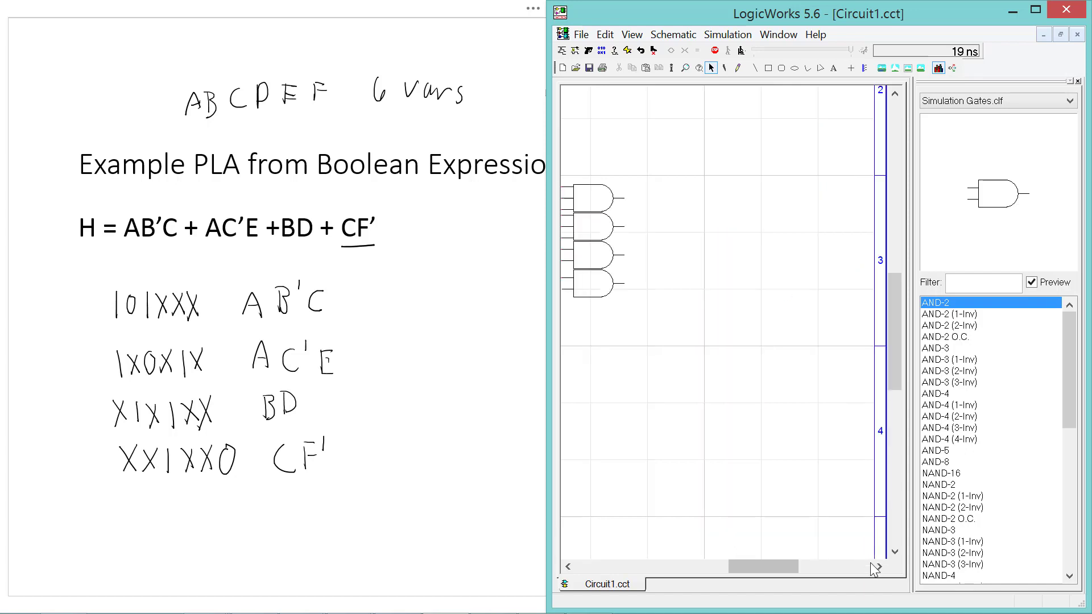
left_click(568, 566)
left_click_drag(568, 567, 567, 567)
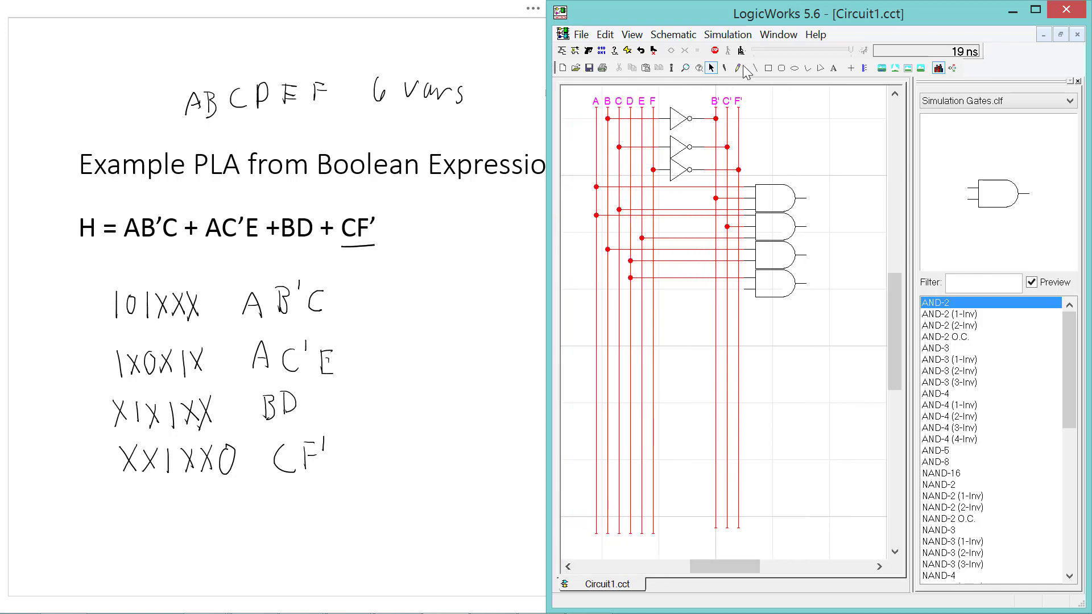
left_click(724, 67)
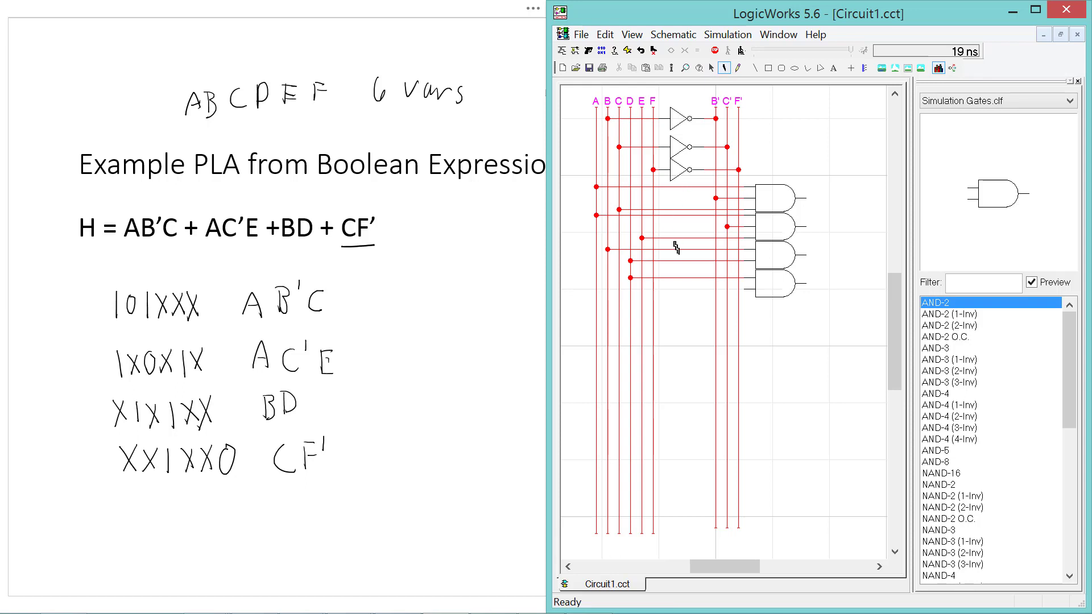
left_click(673, 277)
key("Escape")
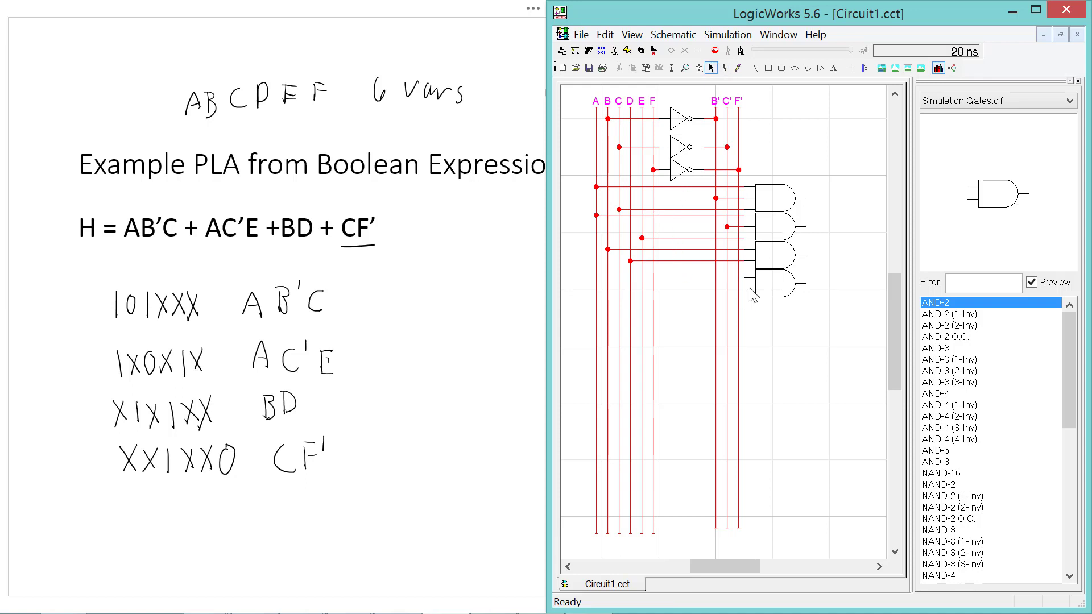
- Wire the inputs of the lowest AND gate to C and F'
left_click_drag(746, 277, 619, 277)
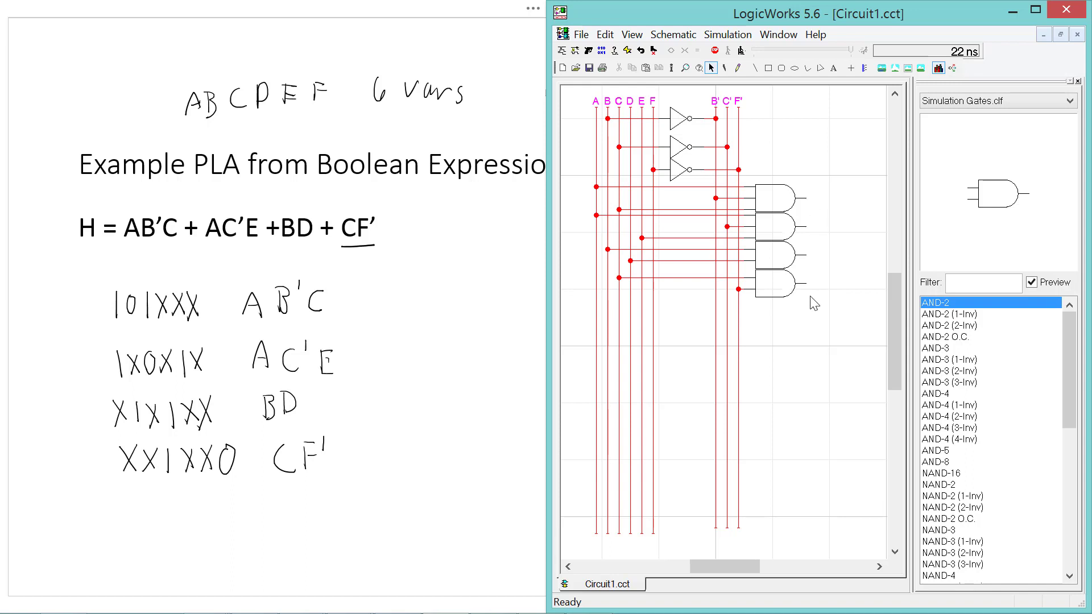
- Place an OR-4 gate beside the AND column and wire the four AND outputs to its inputs
left_click(1067, 508)
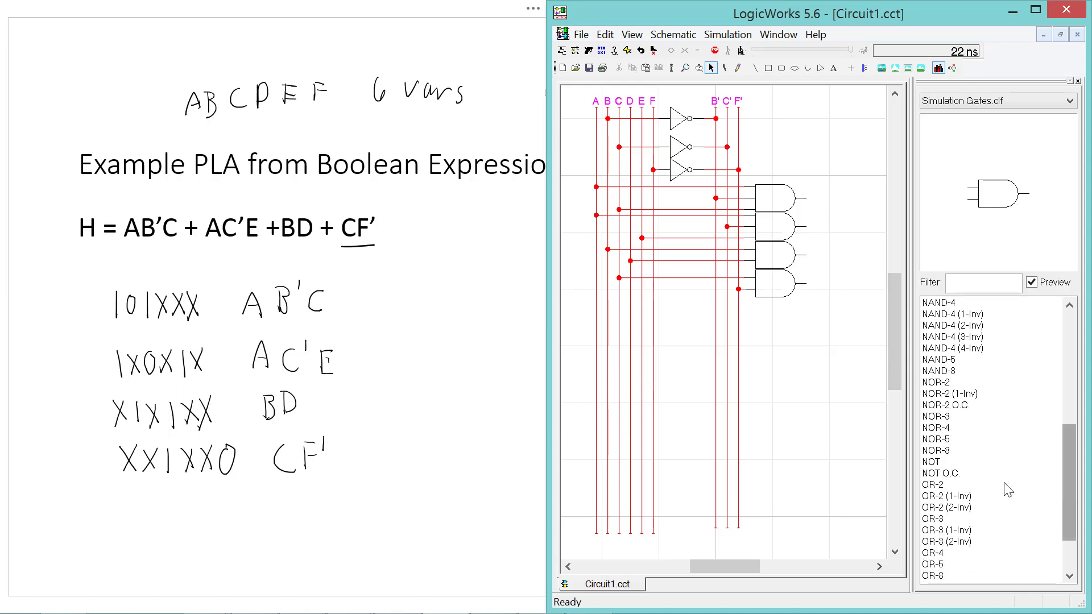
left_click(951, 553)
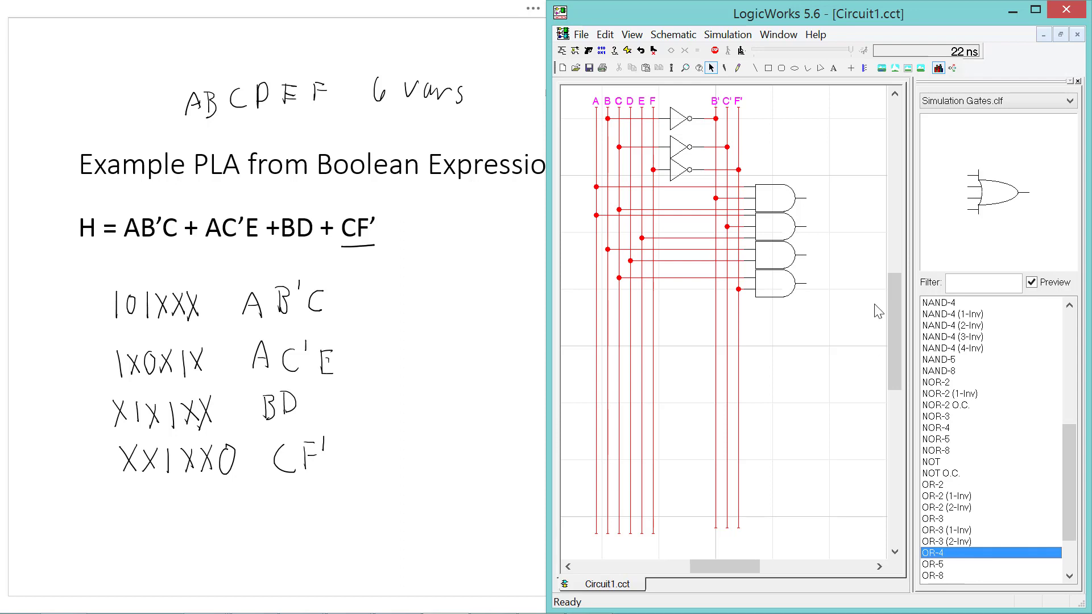
left_click(938, 553)
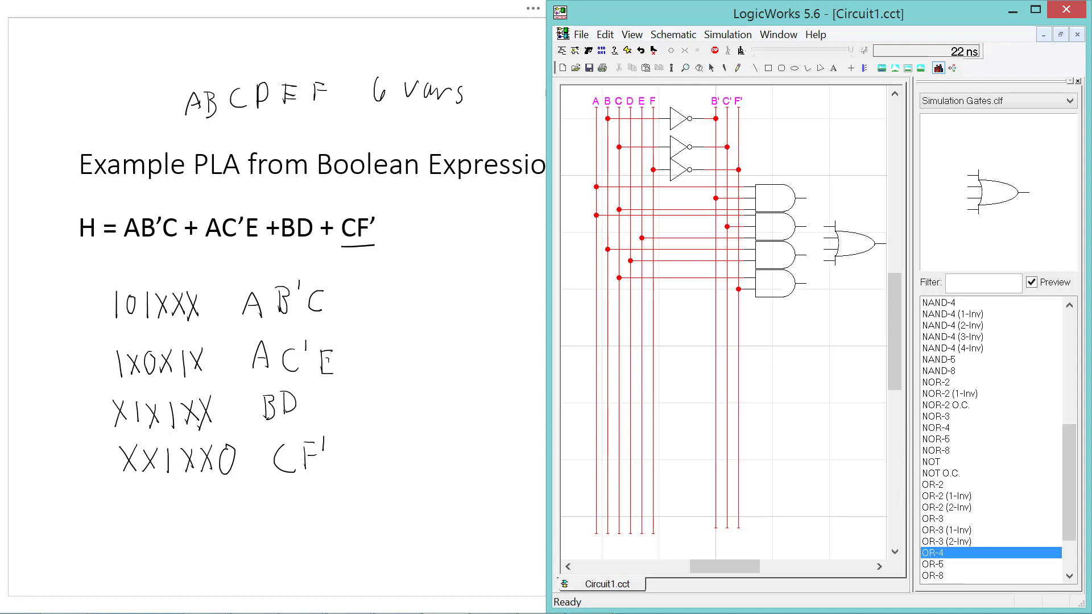
left_click(853, 243)
left_click_drag(807, 199, 833, 249)
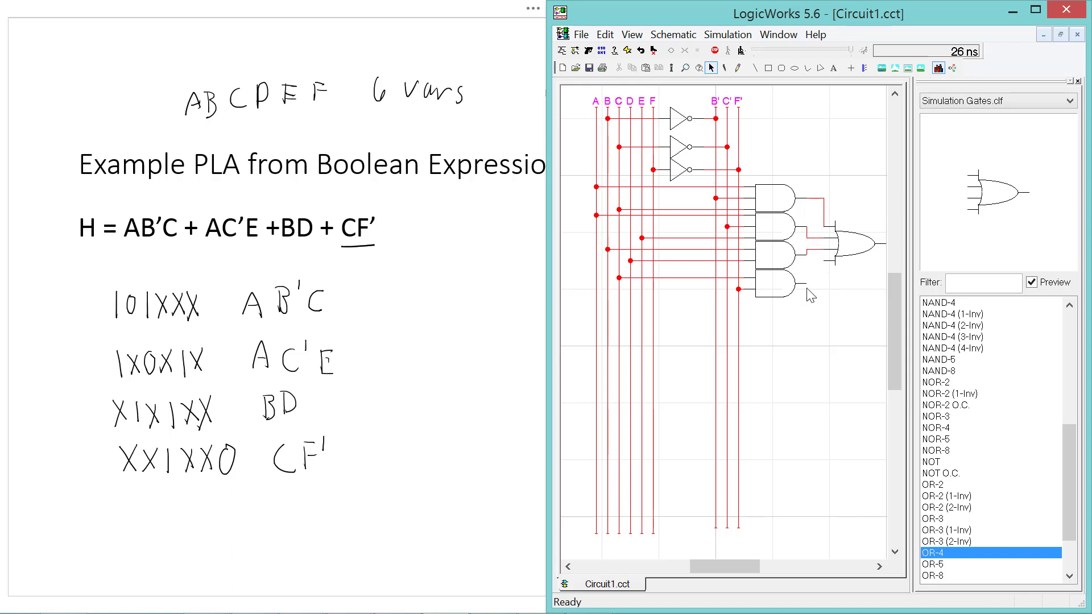
left_click_drag(808, 284, 824, 263)
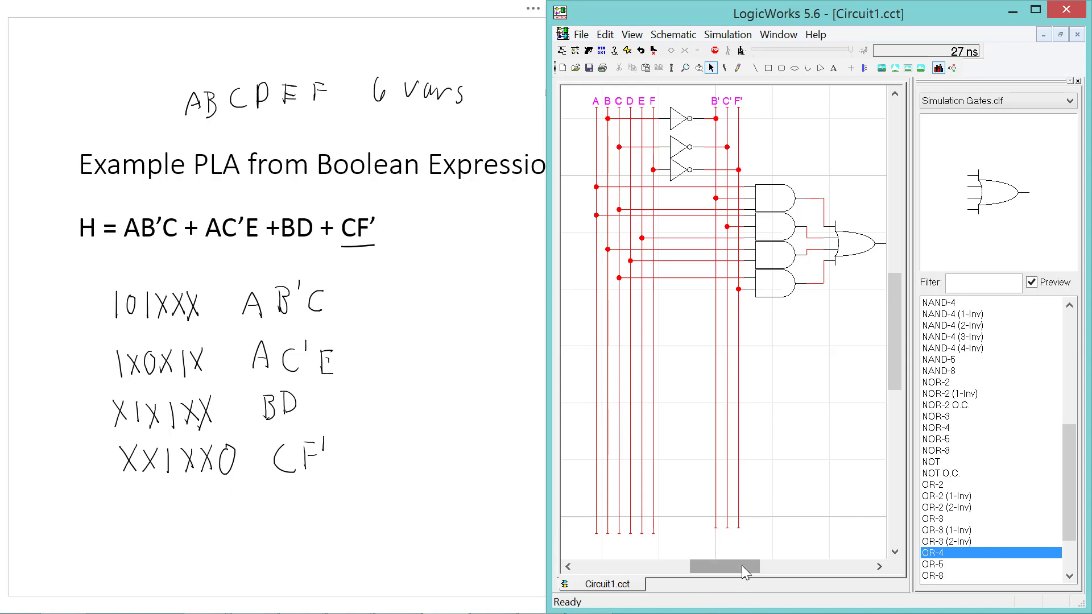
- Place a Binary Probe from the Simulation IO library on the output of the OR-4 gate
left_click_drag(741, 565, 749, 565)
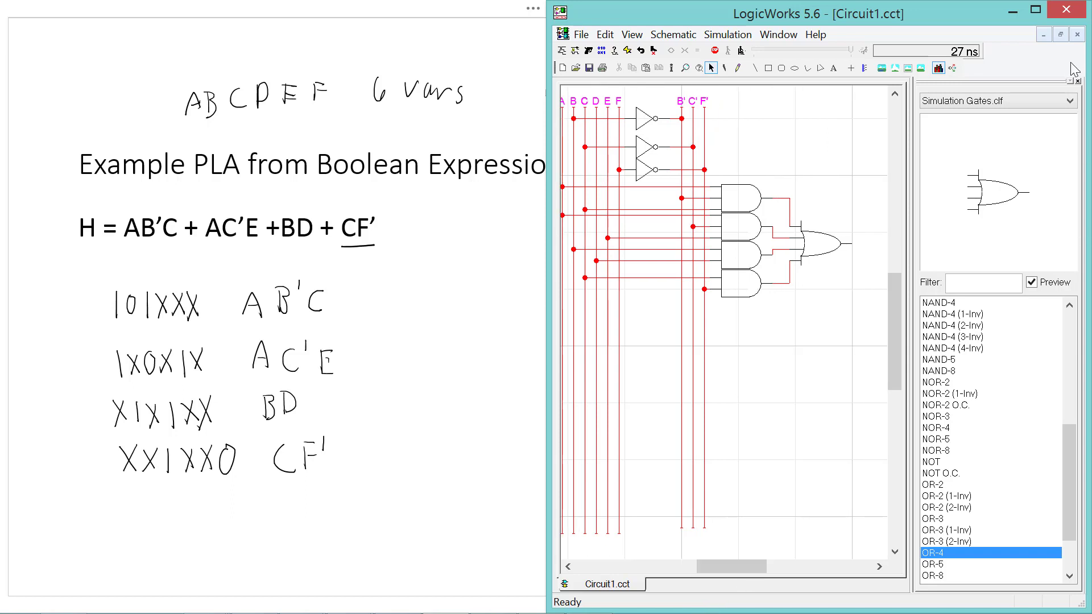
left_click(1068, 101)
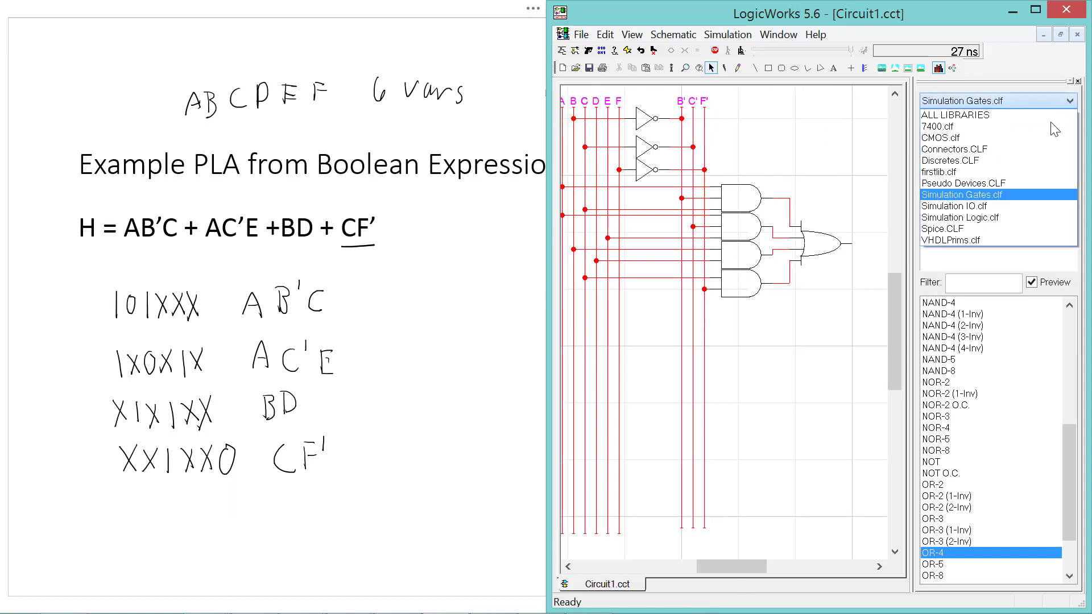
left_click(1027, 207)
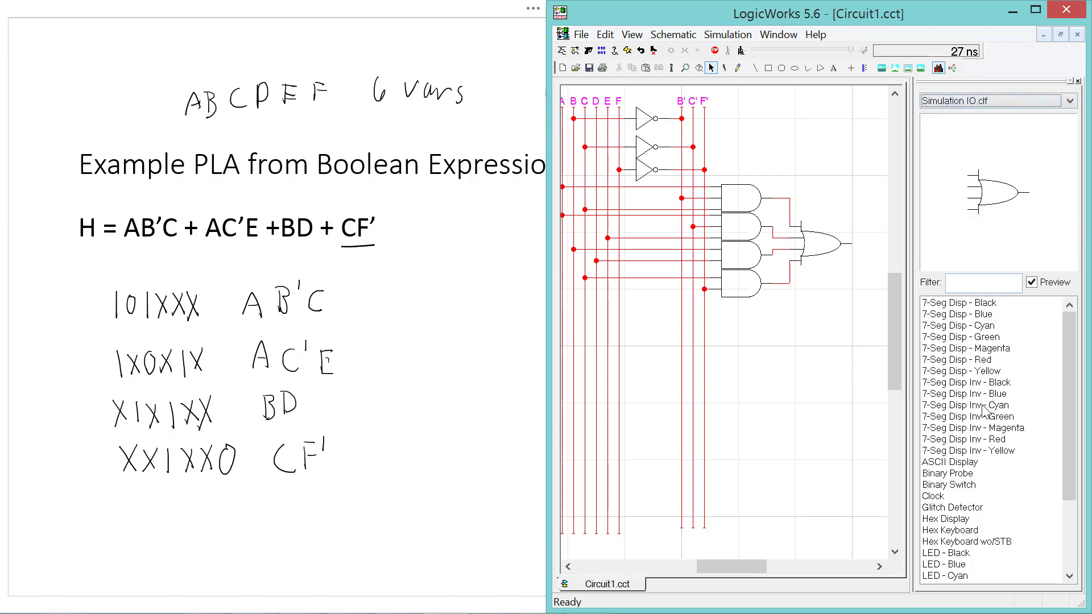
left_click(975, 474)
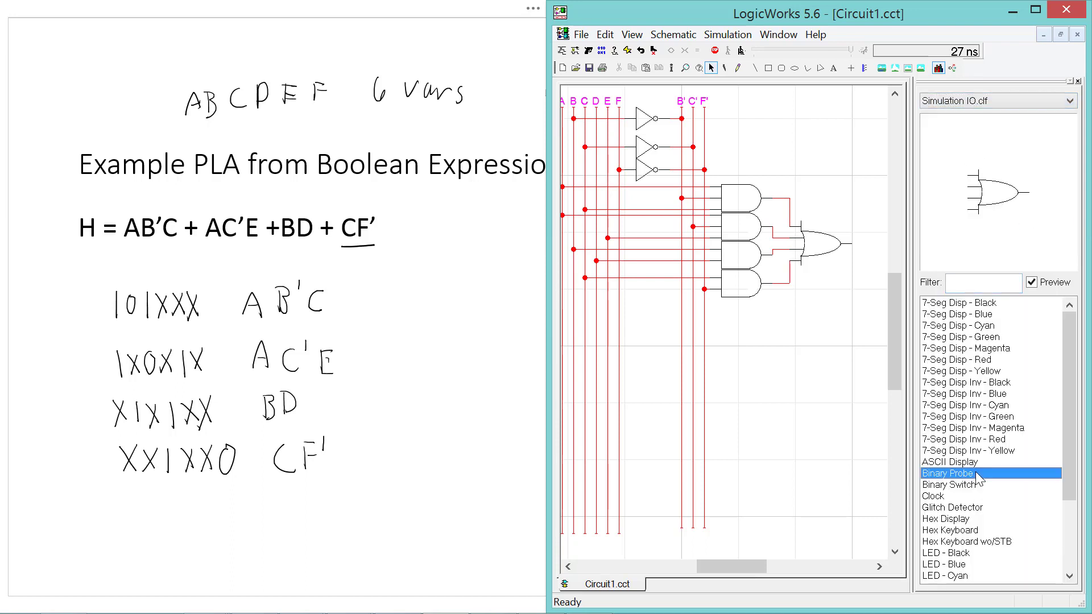
left_click(853, 228)
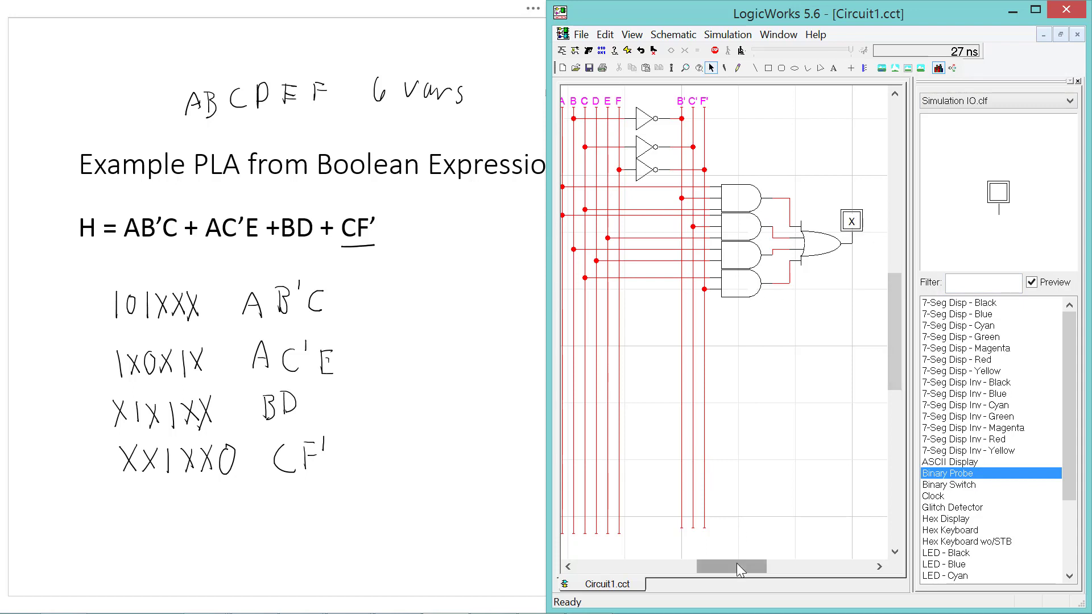
- Place four Binary Switches in a vertical stack on the free side of wire A
mouse_move(737, 565)
left_mouse_down()
mouse_move(714, 561)
mouse_move(723, 560)
left_mouse_up()
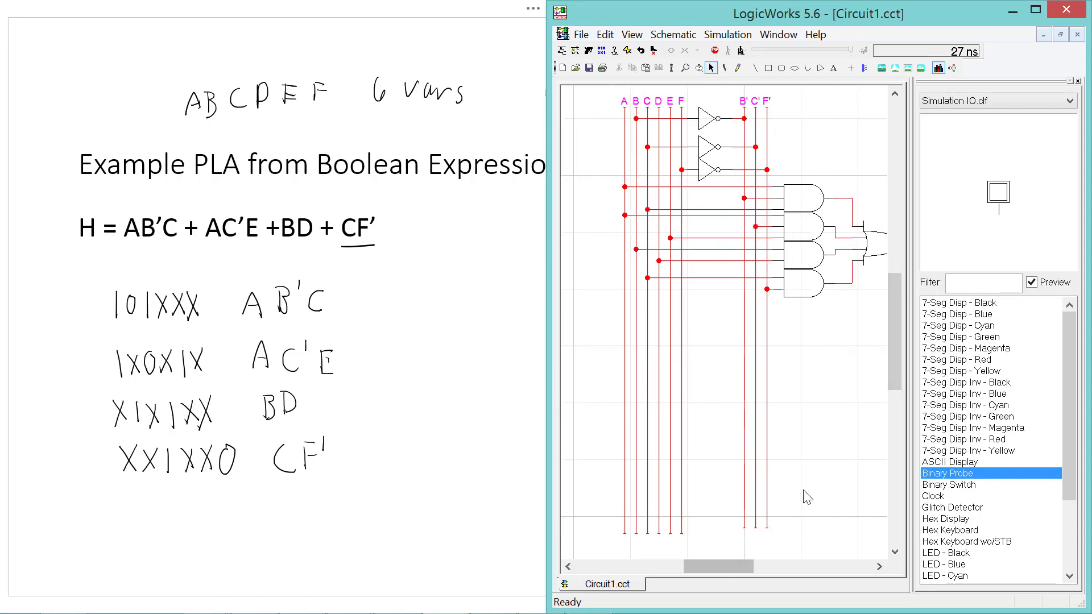
right_click(976, 484)
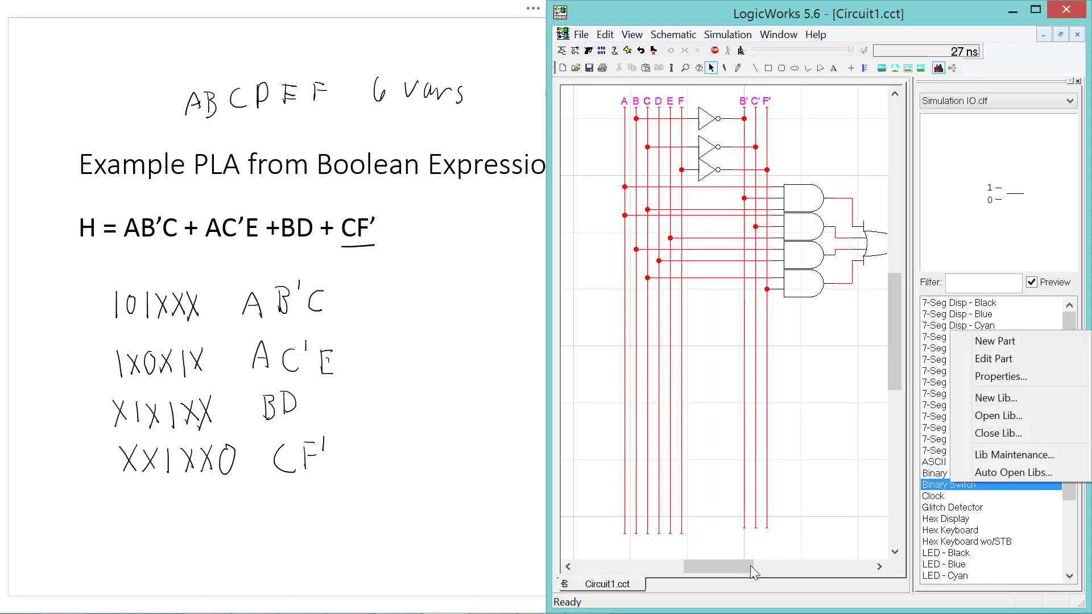
left_click_drag(751, 569, 731, 562)
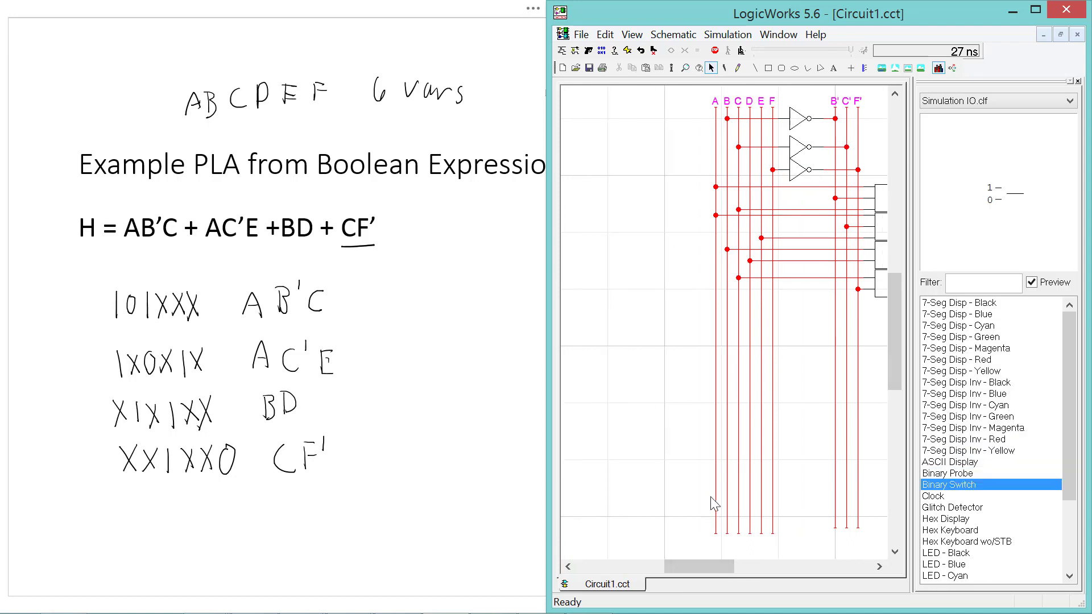
double_click(938, 488)
left_click(679, 176)
left_click(680, 199)
left_click(679, 221)
left_click(679, 244)
left_click(711, 67)
- Name the outputs of the four binary switches A, B, C and D from top to bottom
left_click(738, 67)
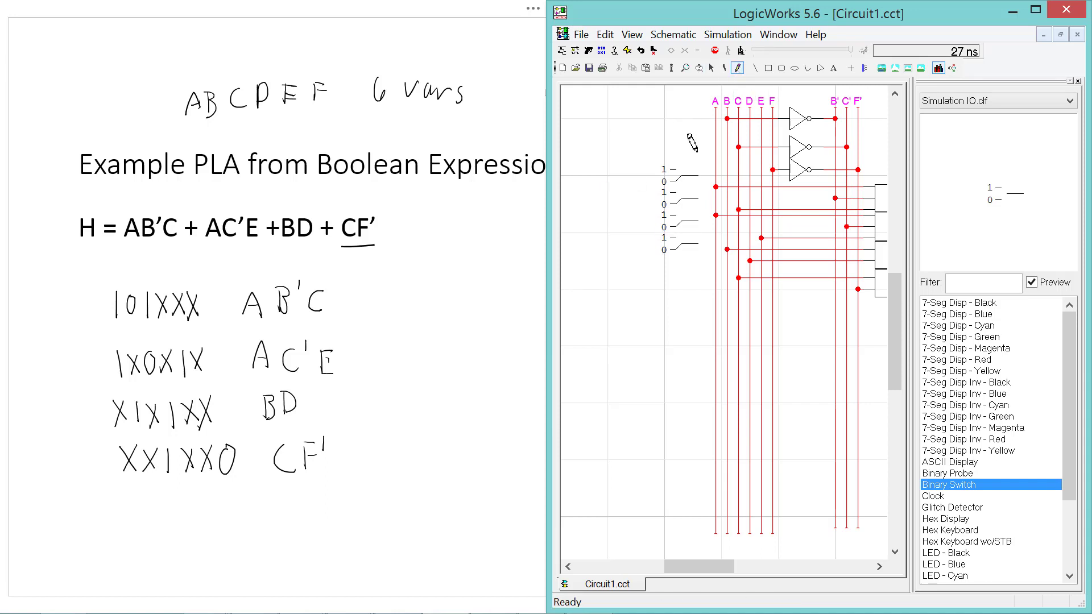
left_click(697, 174)
type("A")
key("Return")
left_click(696, 196)
type("B")
key("Return")
left_click(695, 219)
type("C")
key("Return")
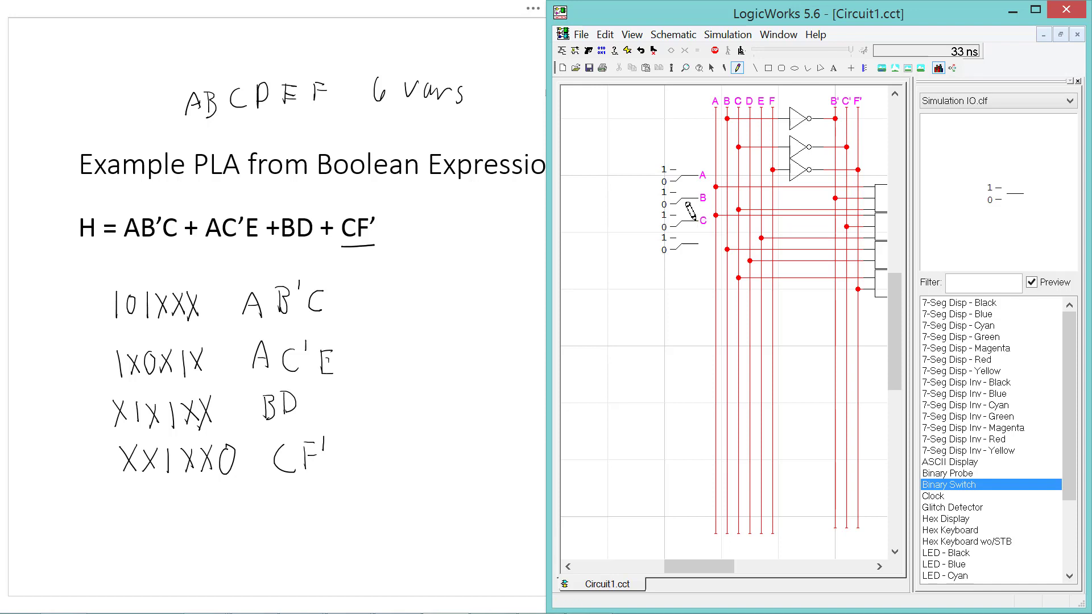
left_click(695, 242)
type("D")
key("Return")
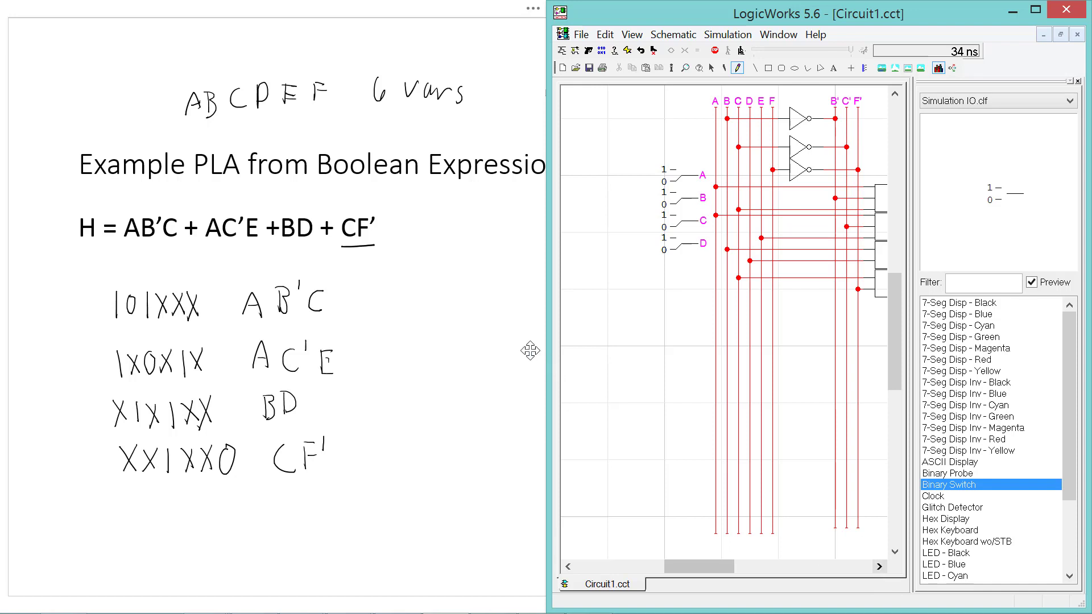
- Widen the circuit window and check the logic values on the wires with switches C and D set to 1
left_click_drag(548, 346, 491, 342)
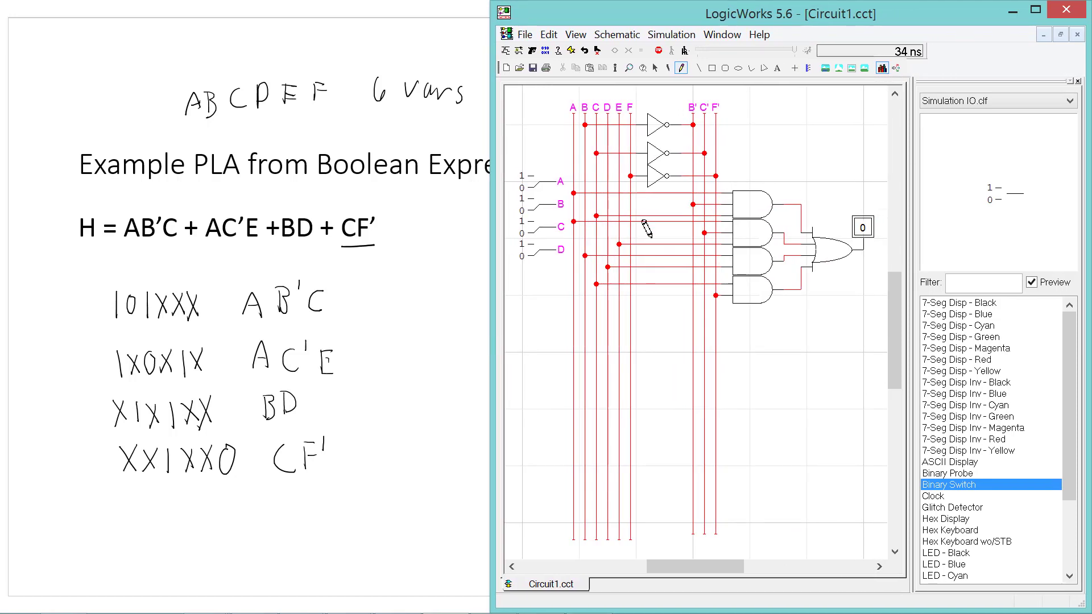
key("space")
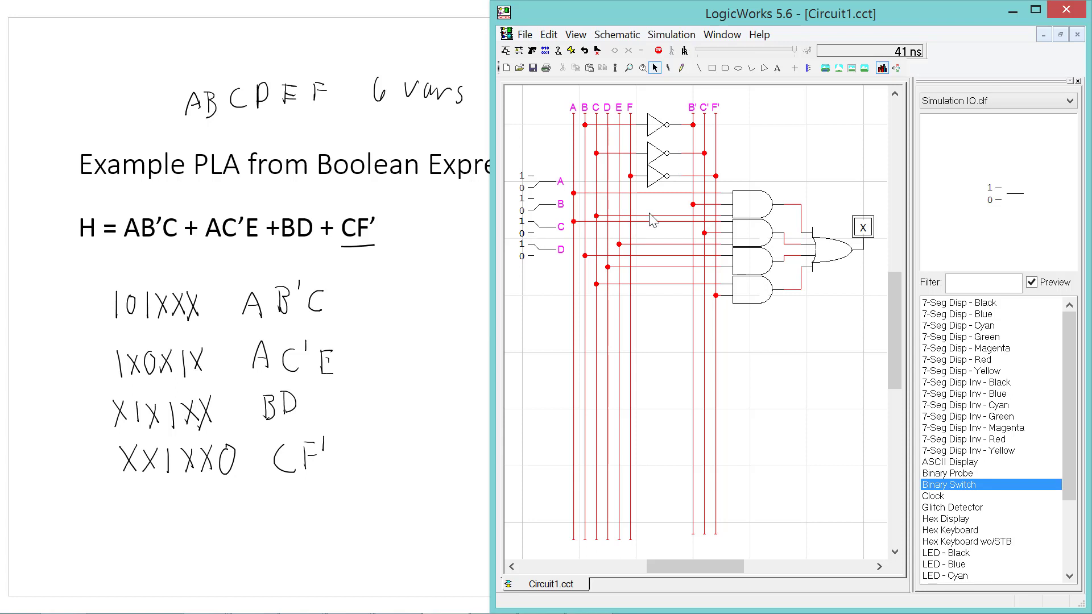
key("space")
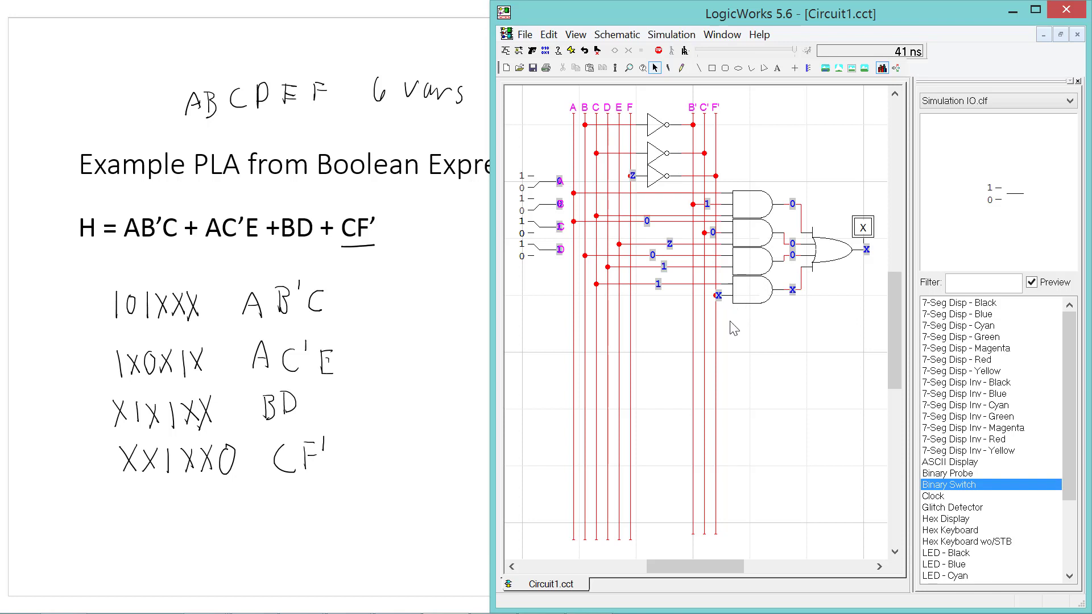
left_click(552, 305)
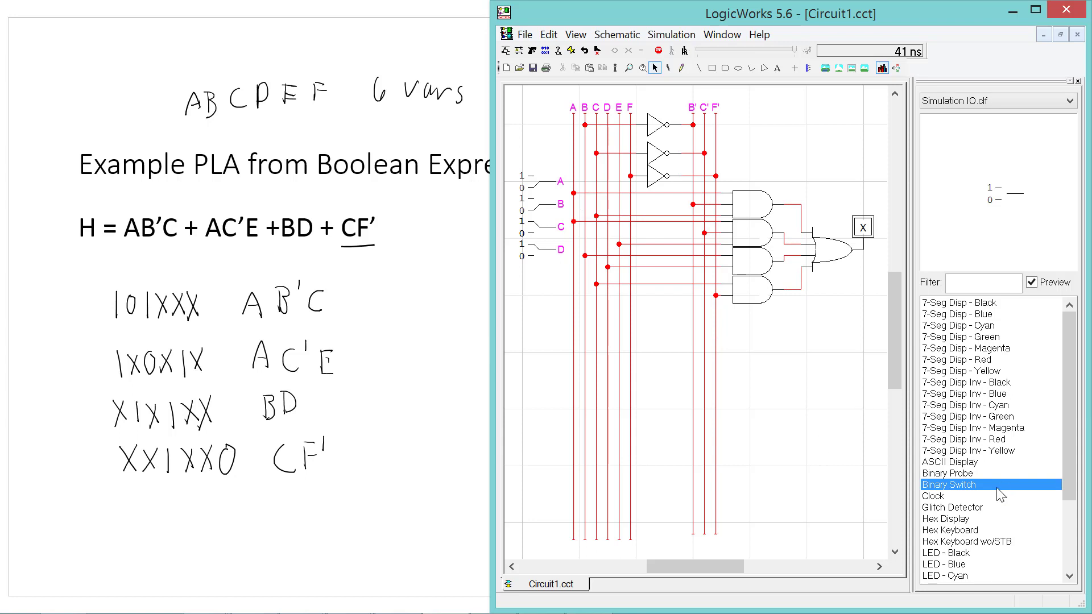
- Place two more Binary Switches directly below the switch named D
left_click(983, 479)
left_click(537, 272)
left_click(537, 295)
key("Escape")
- Name the two new switch outputs E and F and set switch F to 1
left_click(682, 68)
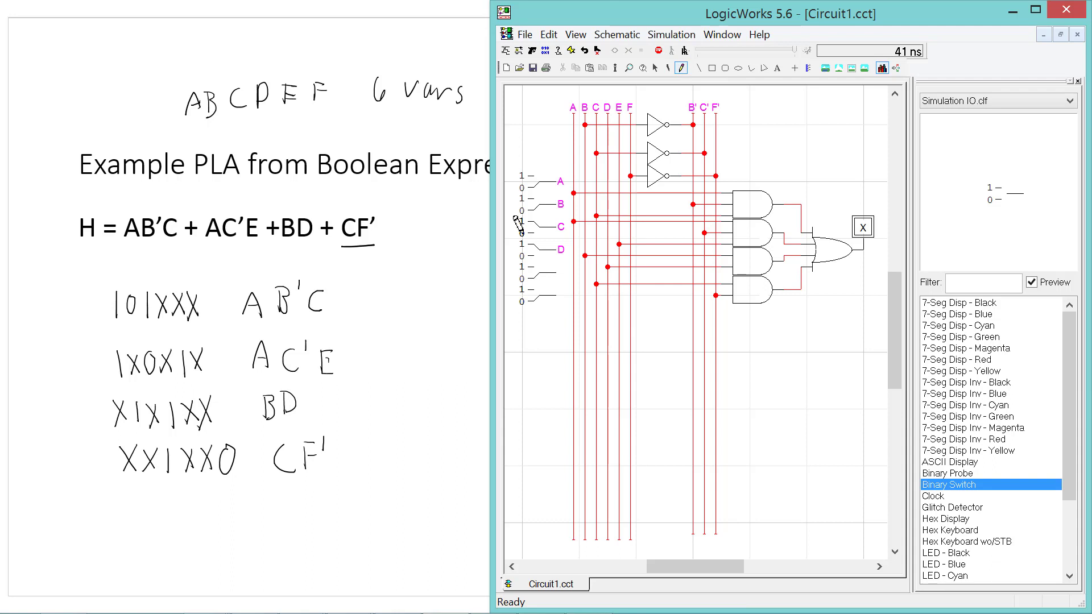
left_click(556, 272)
type("E")
key("Return")
left_click(555, 295)
type("F")
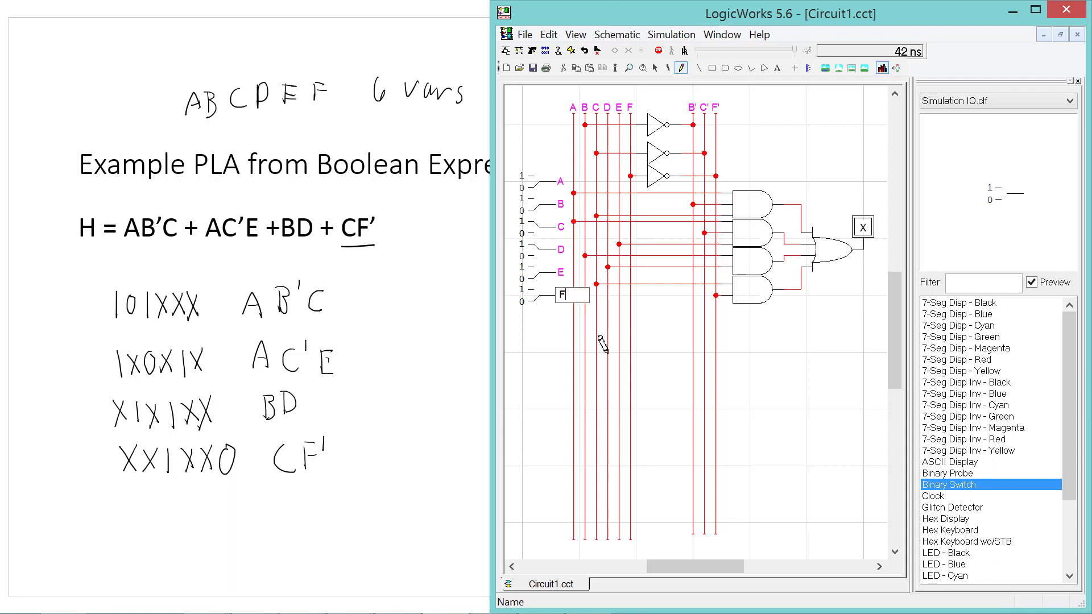
key("Return")
key("space")
left_click(531, 298)
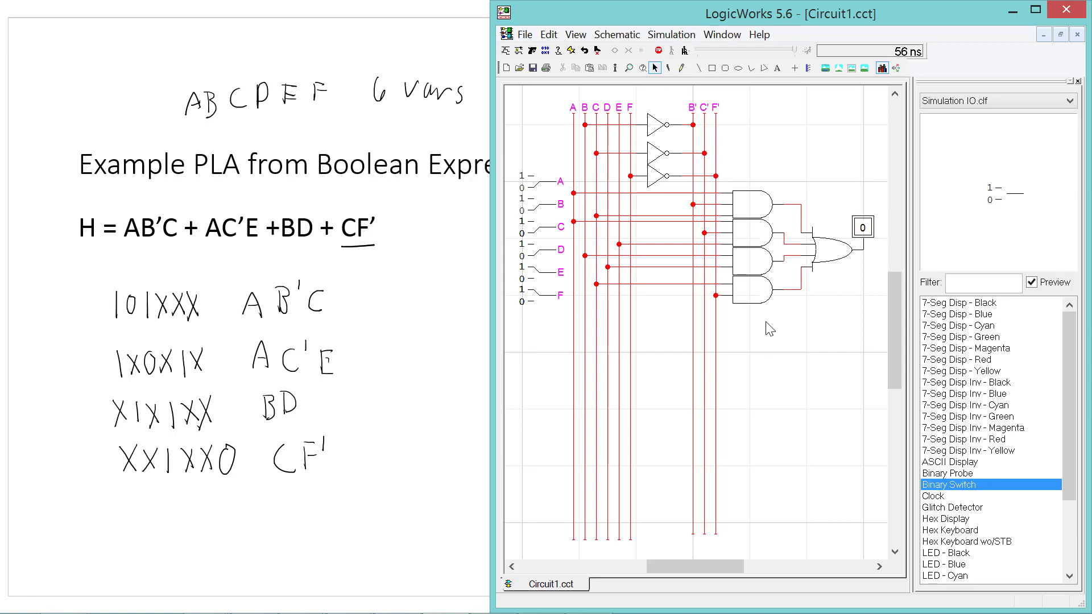
- Start a new PLA device in the PROM/RAM/PLA Wizard with product term data entered manually
left_click(685, 39)
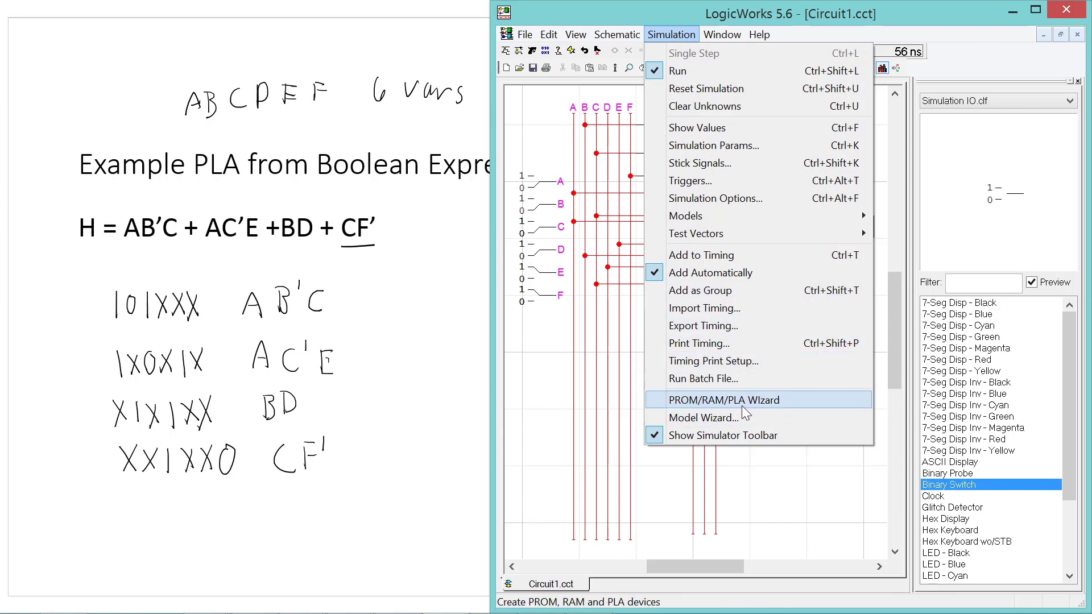
left_click(810, 406)
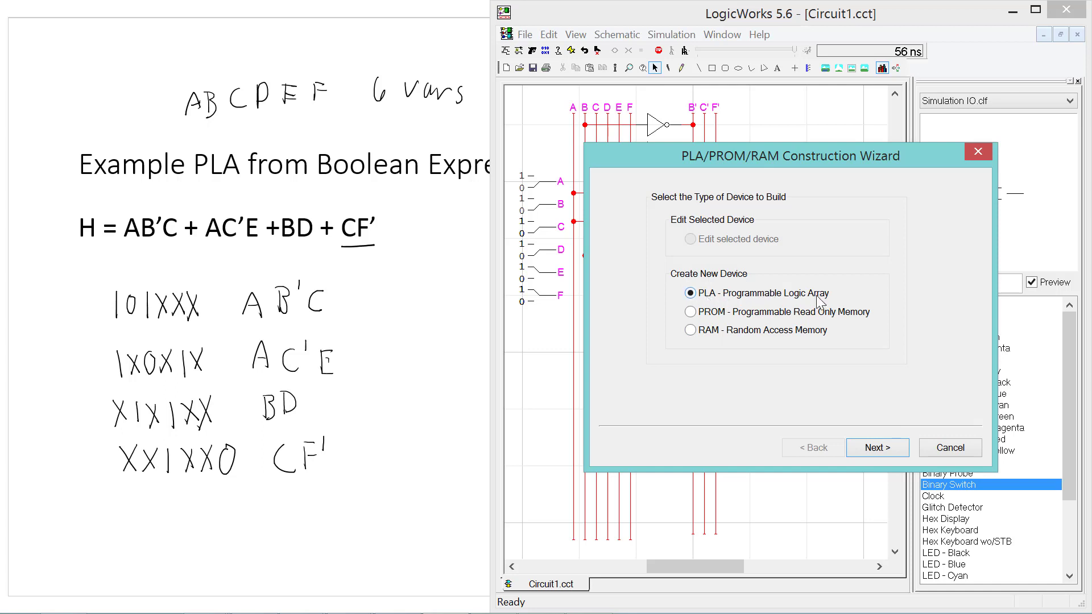
left_click(858, 449)
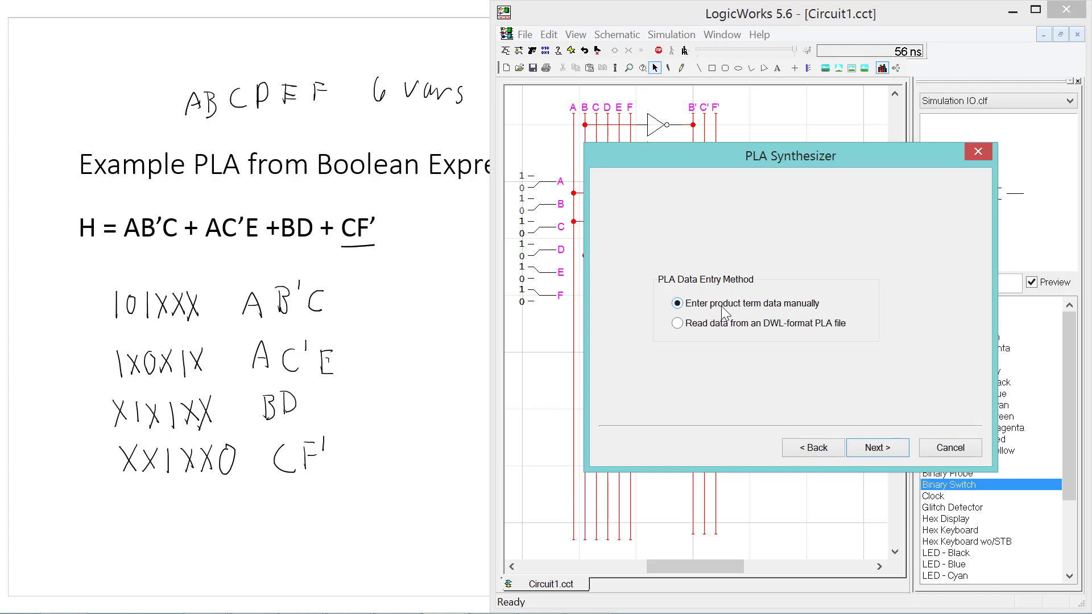
left_click(866, 449)
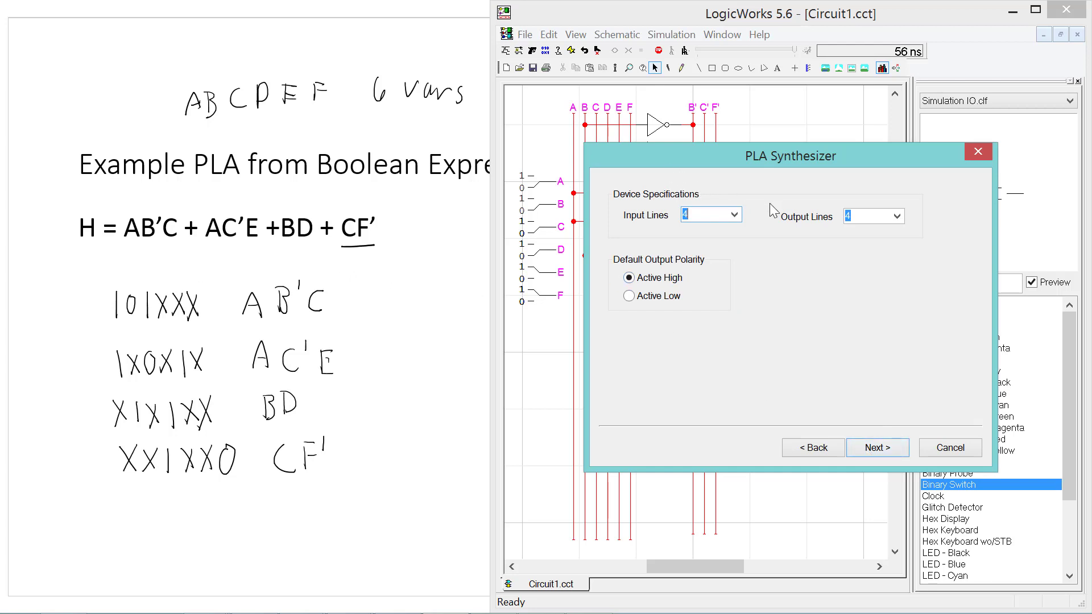
- Set the number of PLA input lines to 6
left_click(734, 214)
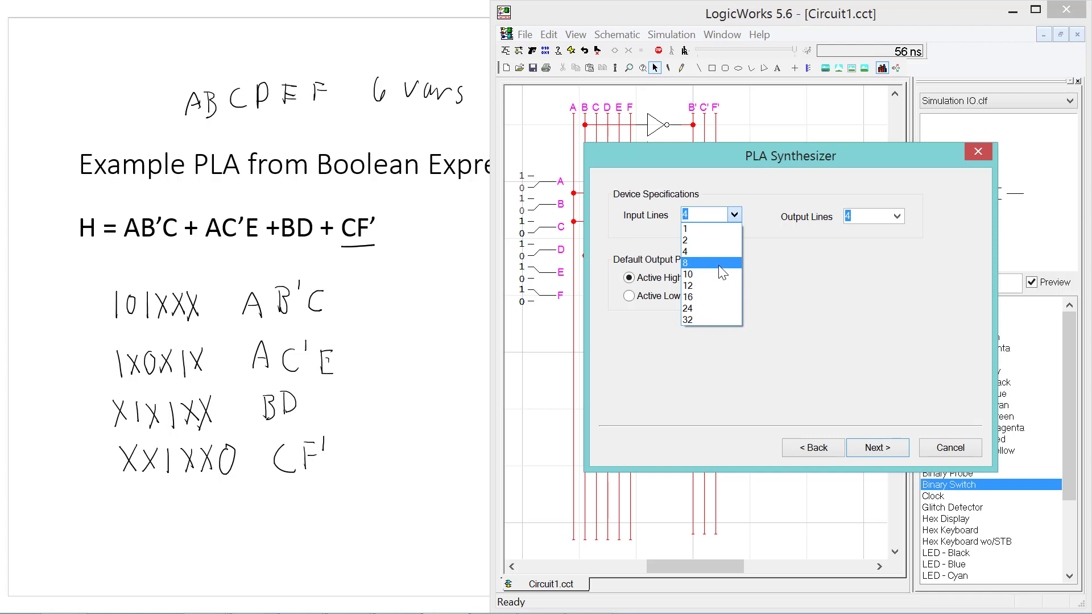
left_click(704, 214)
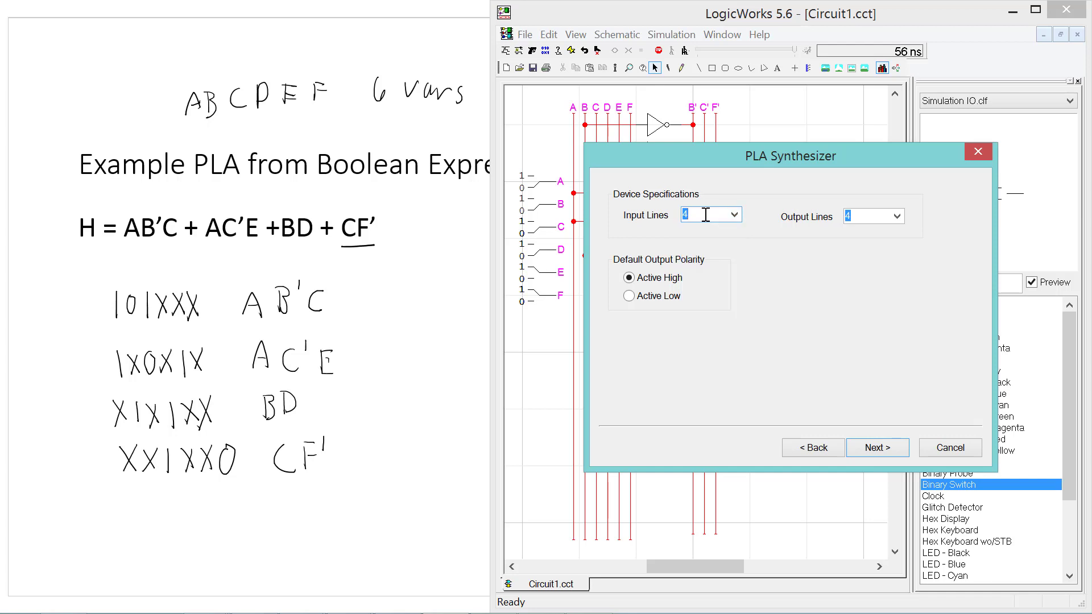
left_click(735, 217)
left_click(713, 213)
left_click(713, 213)
- Set the number of PLA output lines to 1 and proceed with Active High polarity
left_click(897, 216)
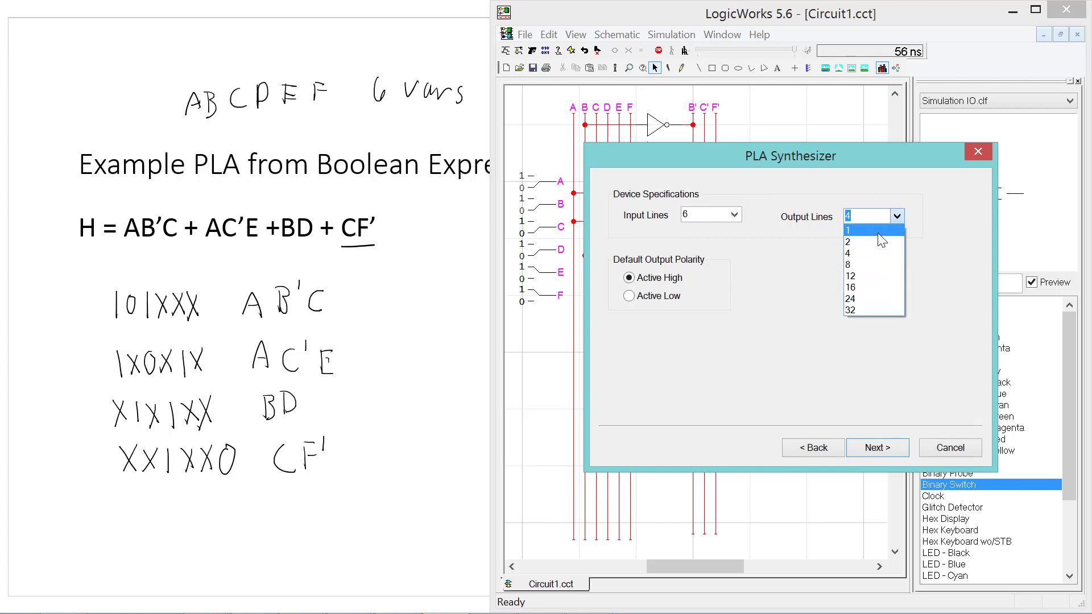
left_click(878, 231)
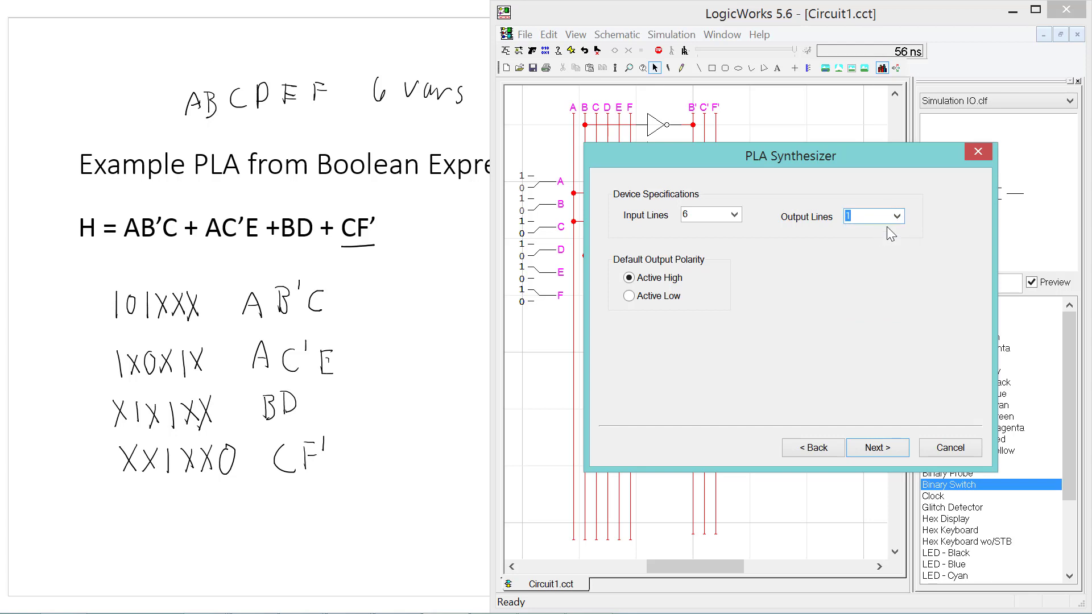
left_click(897, 217)
left_click(897, 217)
left_click(897, 217)
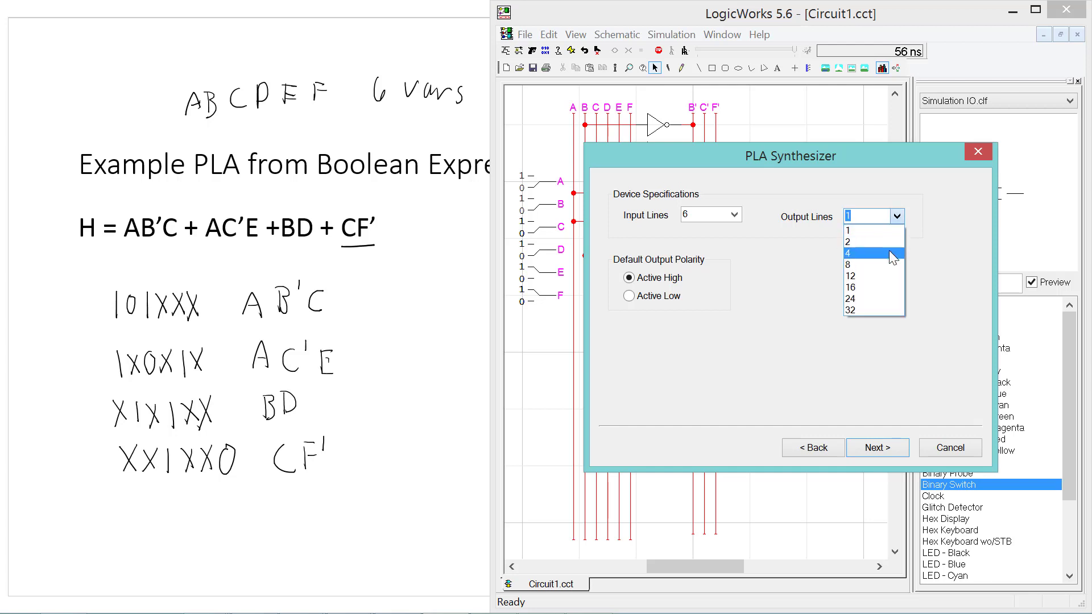
left_click(875, 217)
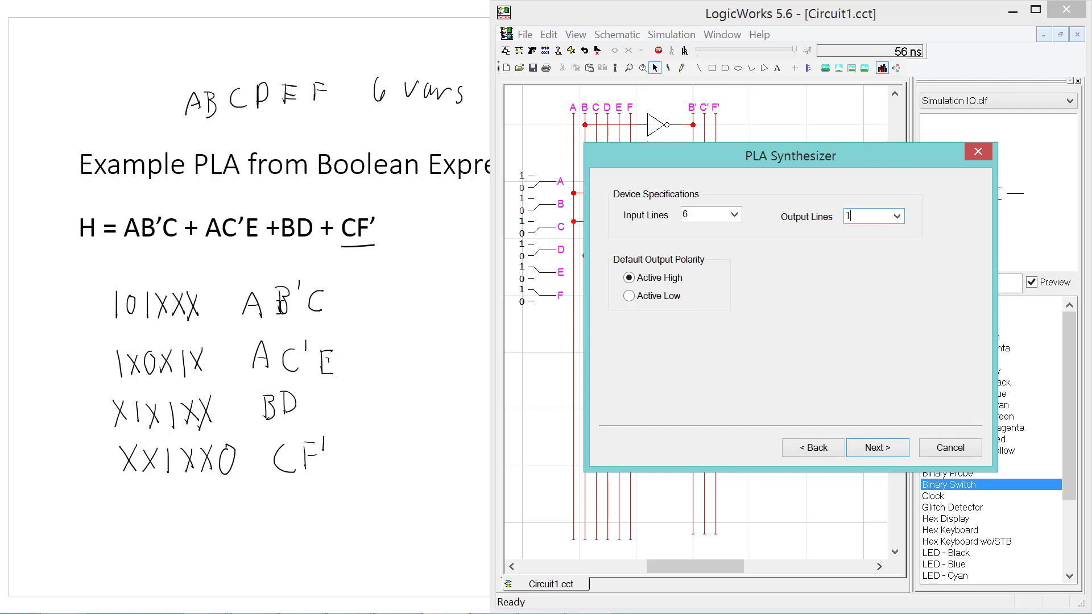
left_click_drag(266, 292, 266, 304)
left_click(877, 448)
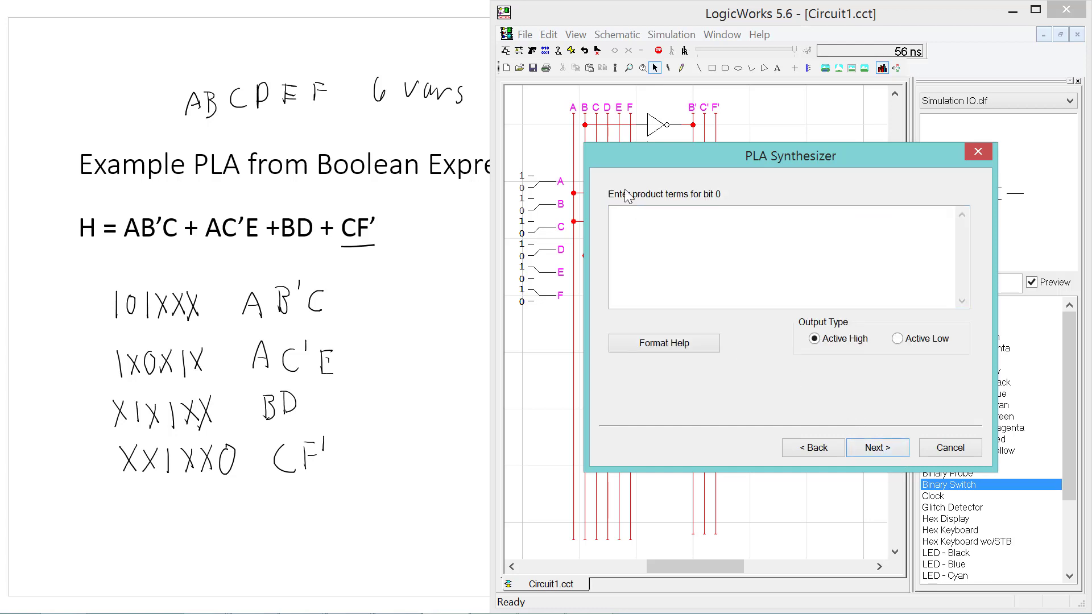
- Enter the product terms 101xxx, 1x0x1x, x1x1xx and xx1xx0 for bit 0 and proceed to saving the part
left_click(722, 218)
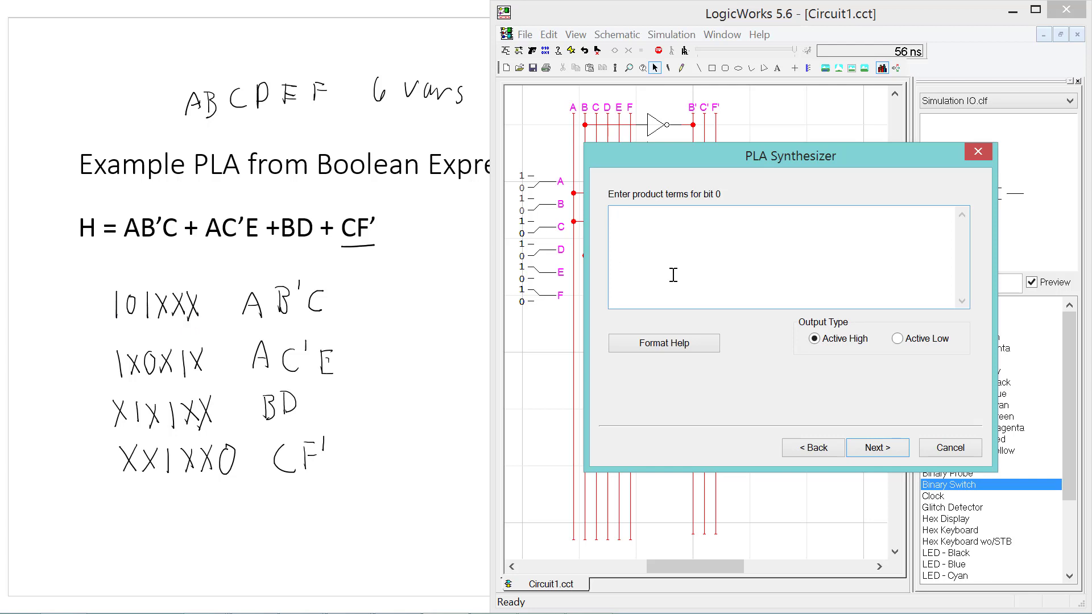
type("101xxx")
key("Return")
type("1xx0x1x")
type("x1x1xx")
type("xx1xx0")
double_click(613, 248)
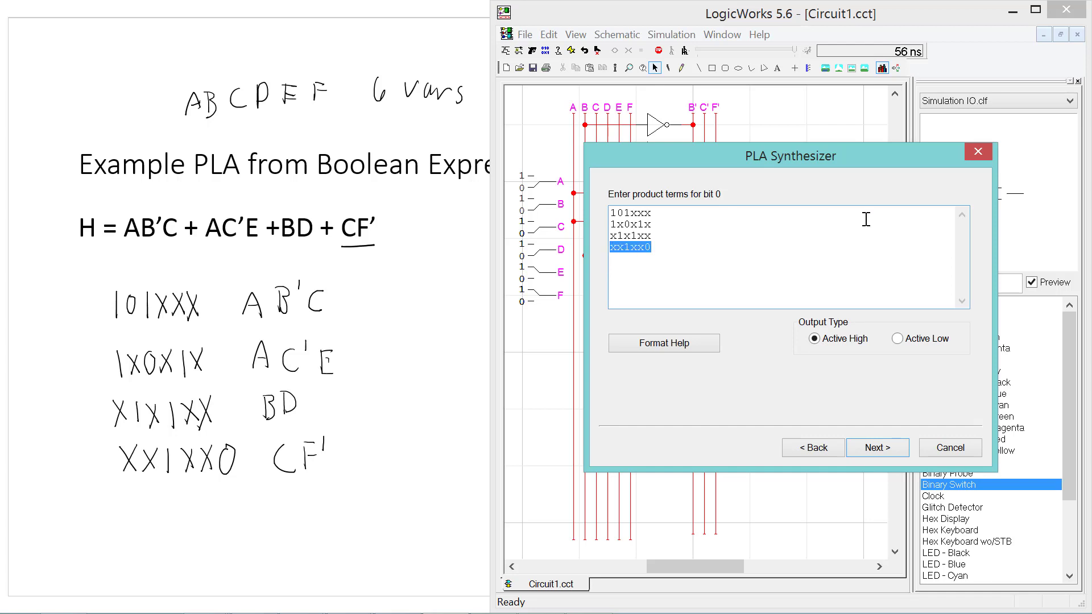
left_click(822, 252)
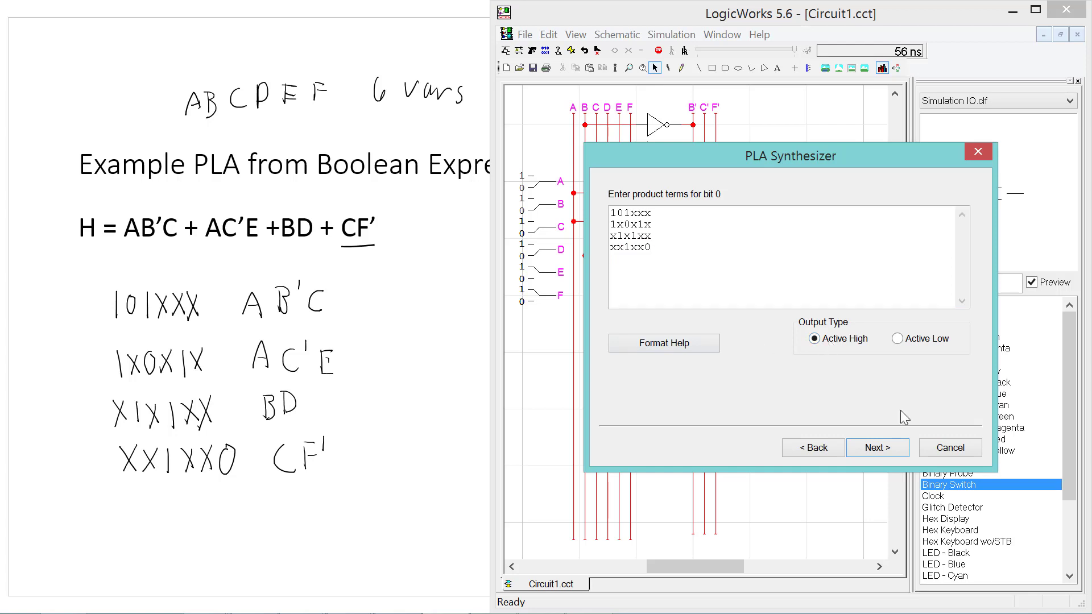
left_click(876, 447)
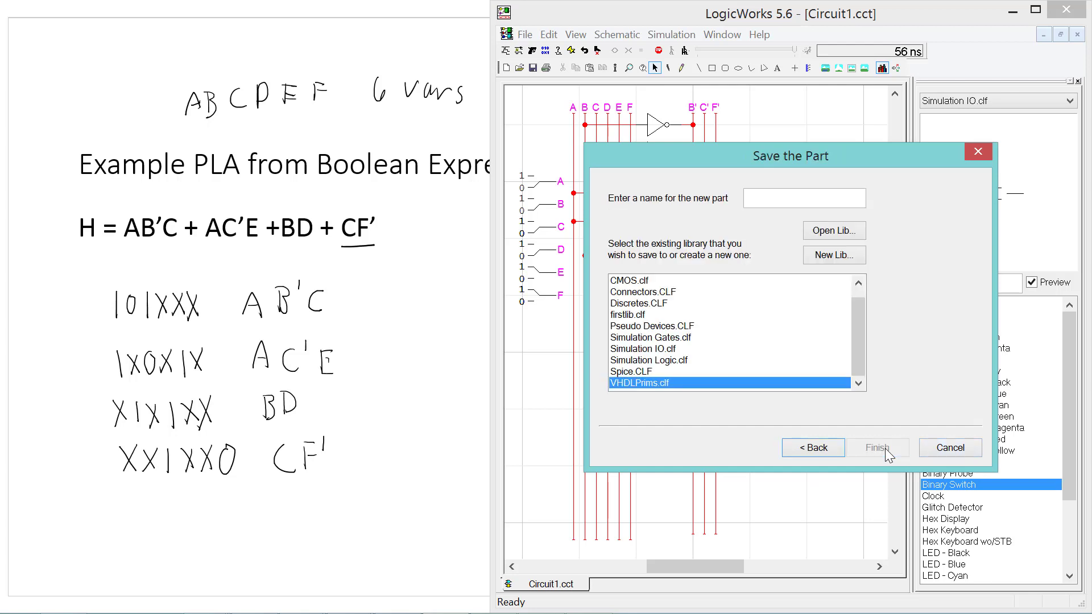
- Open the existing library firstlib.clf from the LectureVideos > Logic Design And Architecture I > sample-circuits folder on the D: drive
left_click(823, 232)
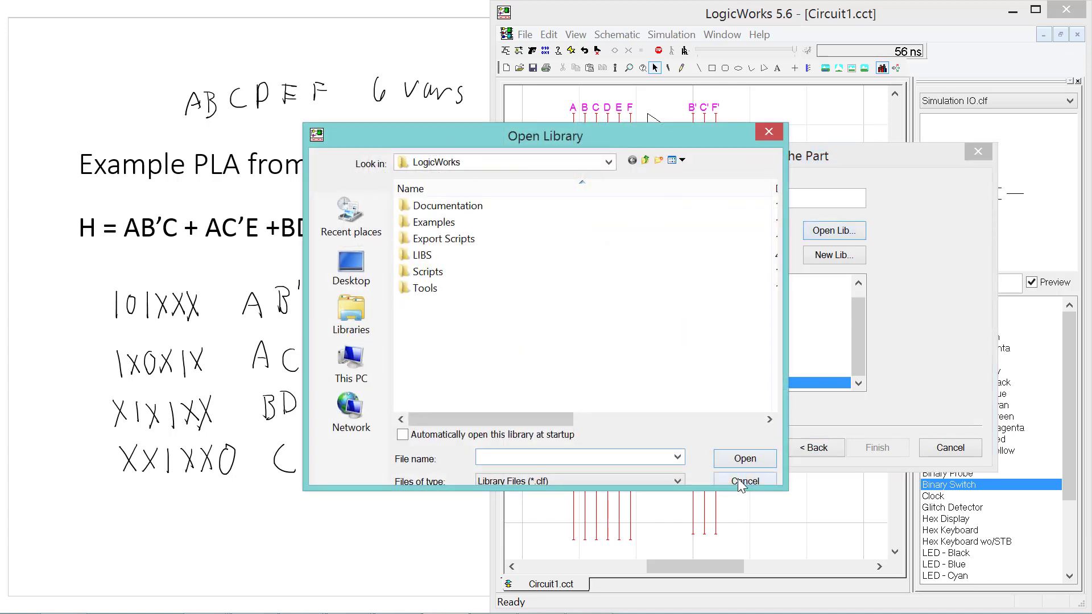
left_click(360, 375)
scroll(517, 360, "down", 1)
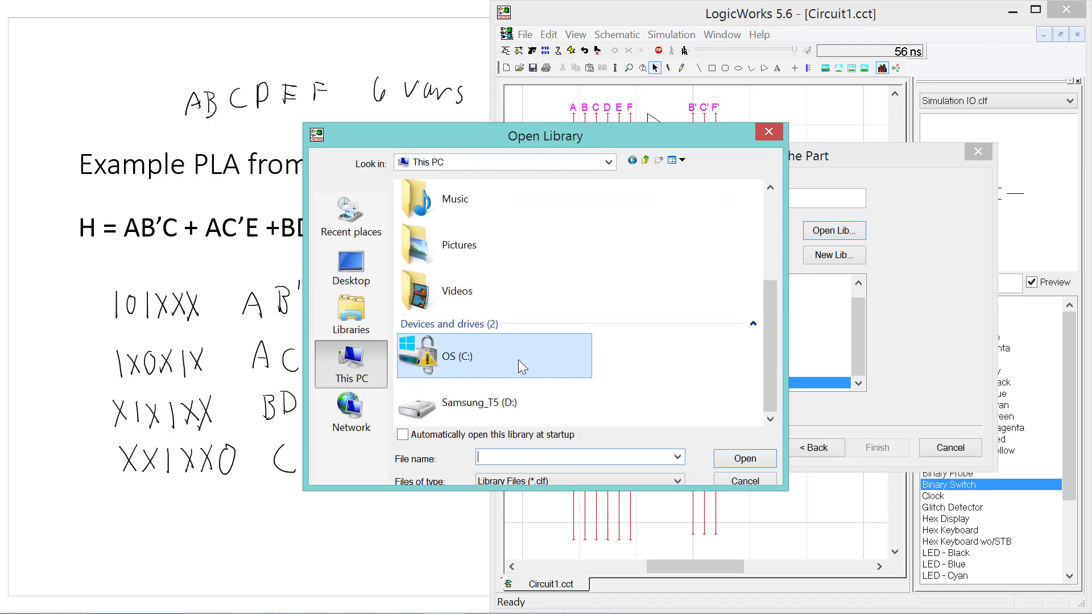
double_click(496, 411)
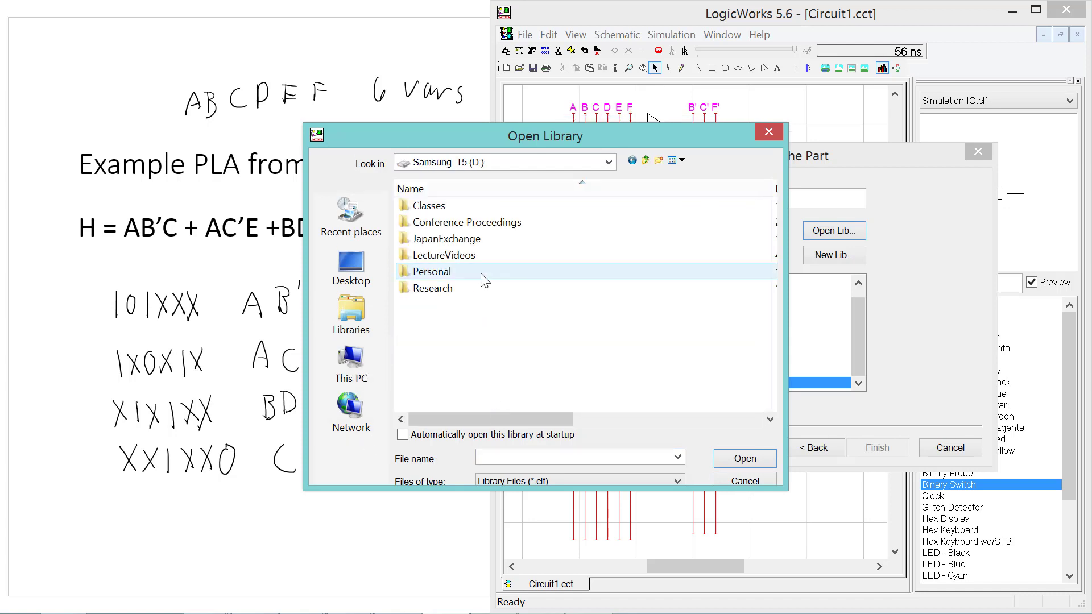
double_click(451, 254)
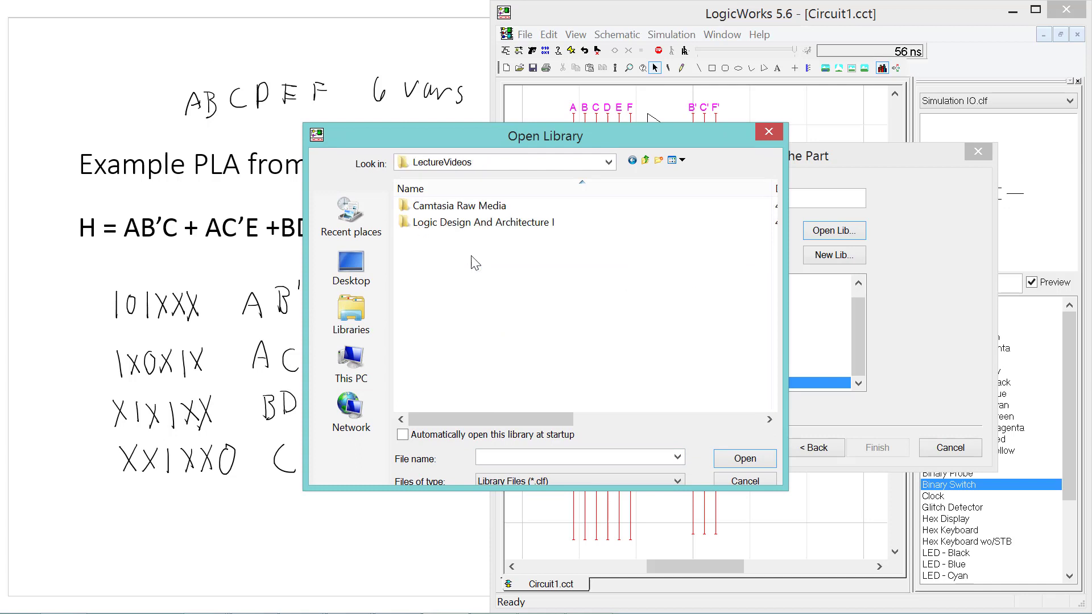
double_click(447, 223)
scroll(471, 392, "down", 2)
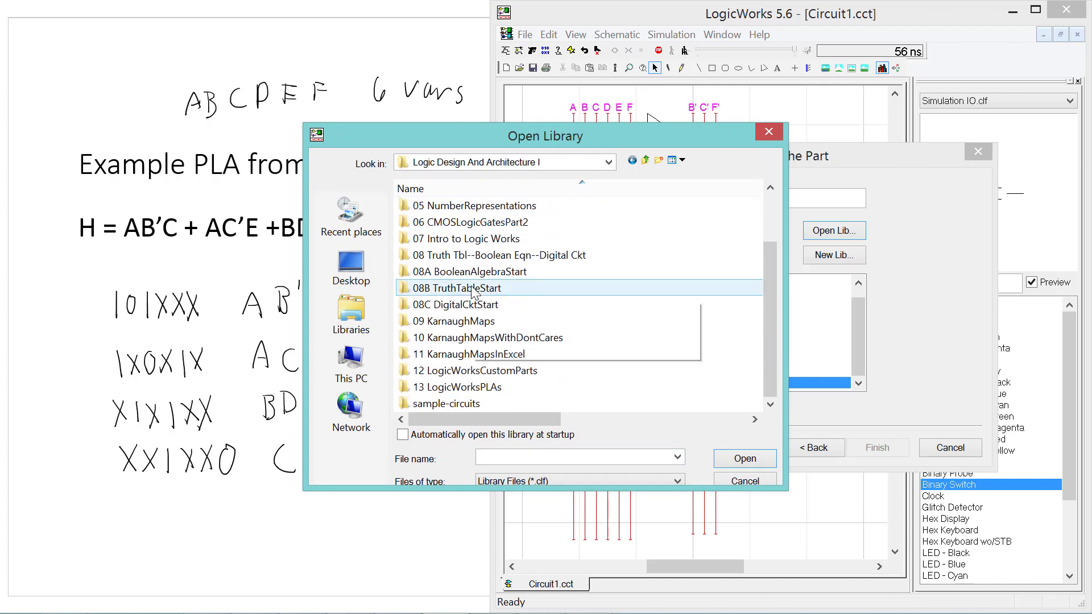
double_click(465, 405)
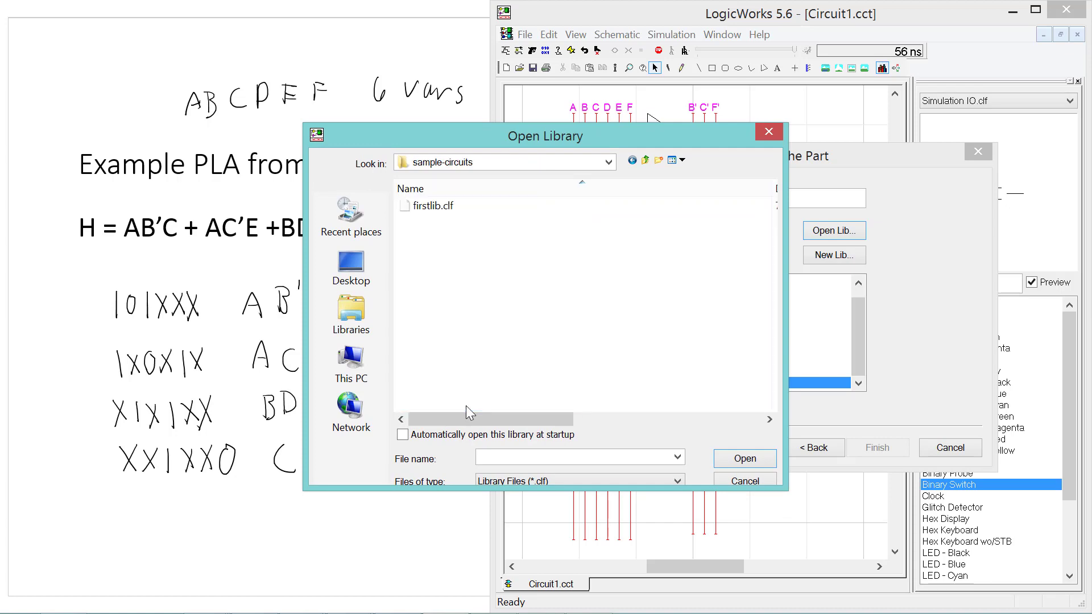
double_click(433, 206)
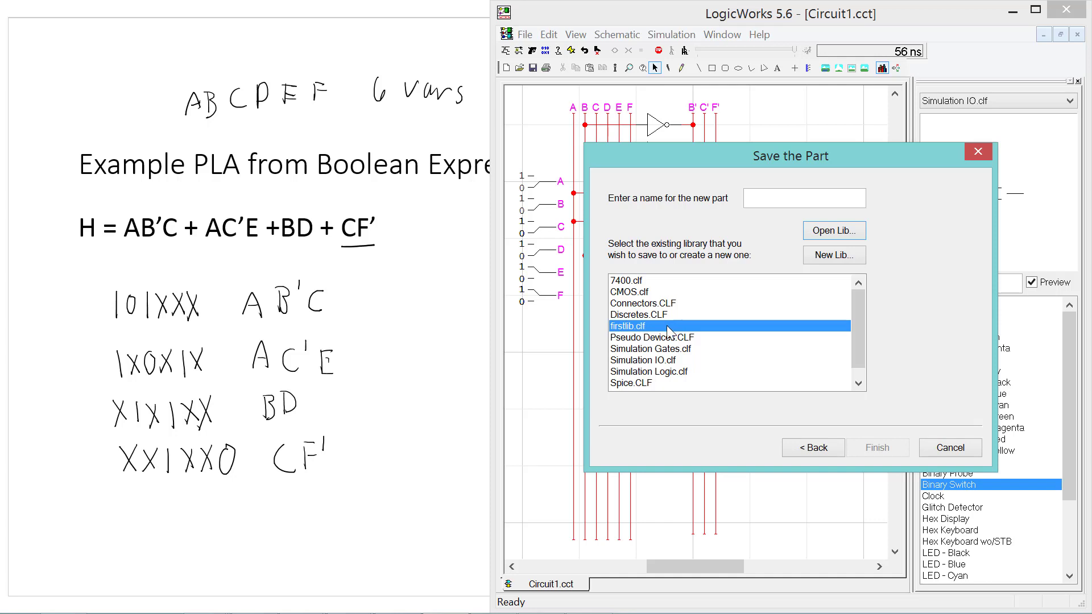
- Name the new part mypla1 and finish saving it to firstlib.clf
left_click(778, 199)
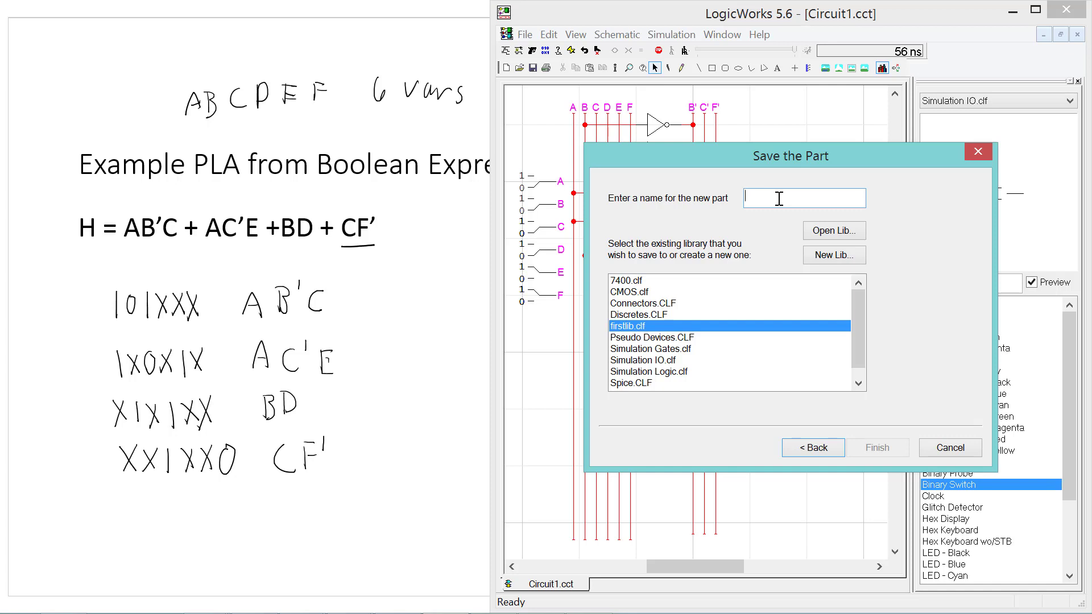
type("mypla1")
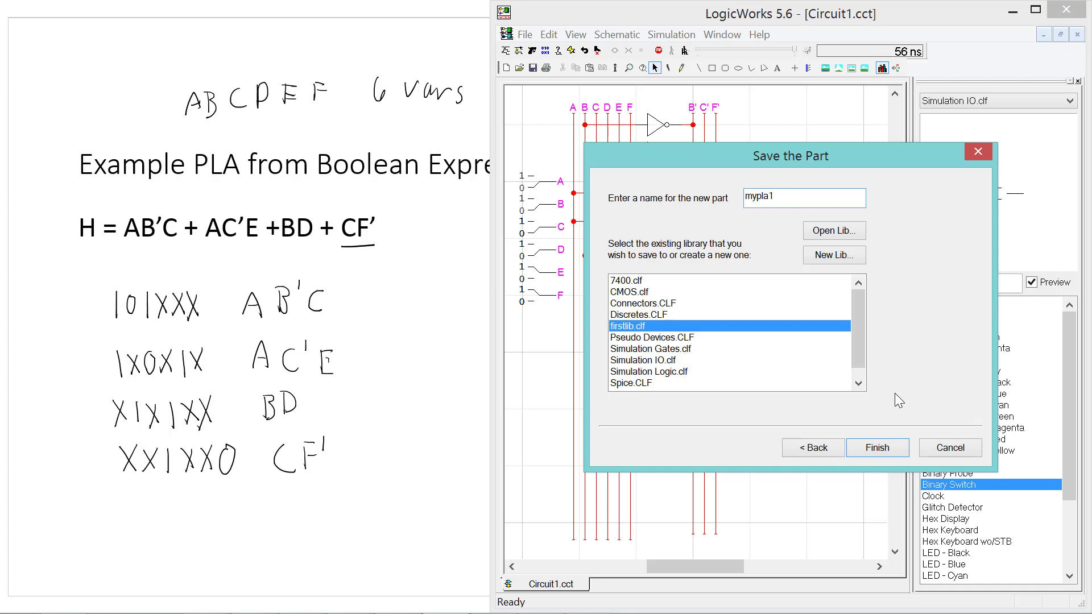
left_click(878, 448)
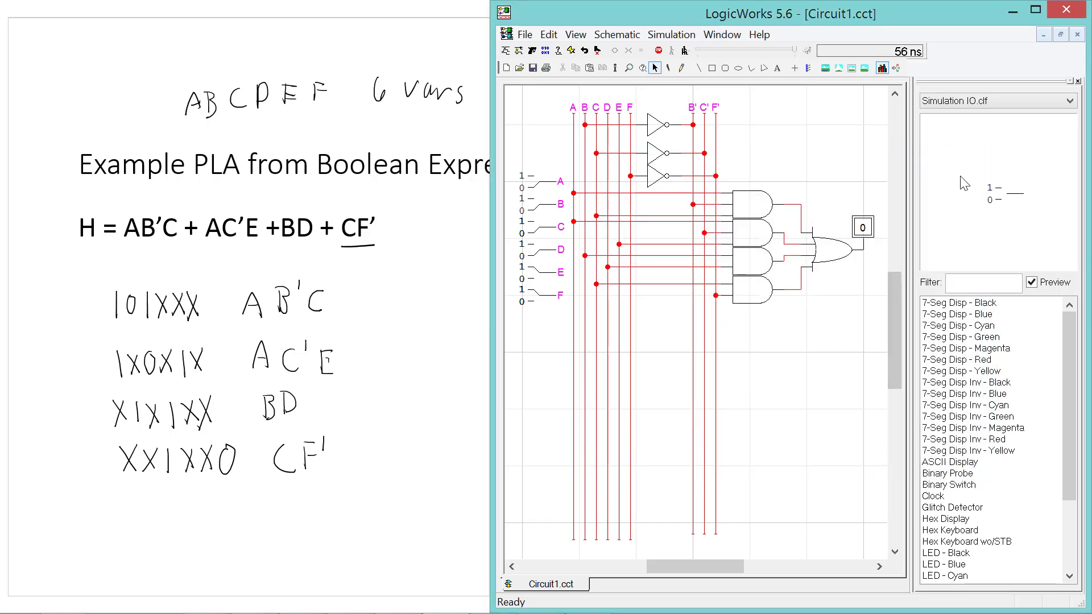
- Place one mypla1 part from the firstlib.clf library below the AND gates in the circuit
left_click(1007, 101)
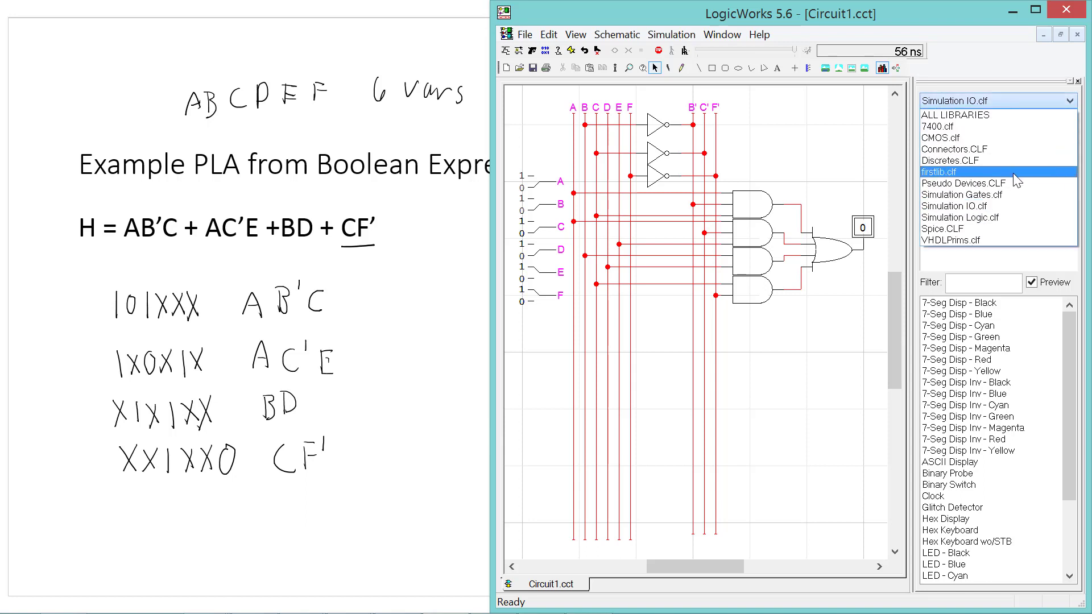
left_click(1014, 172)
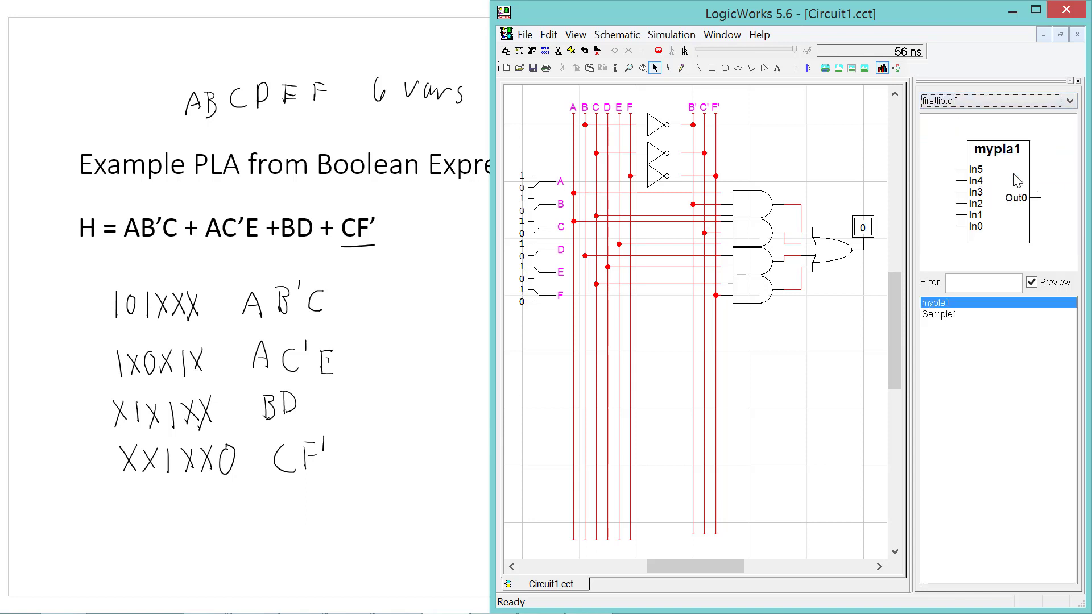
left_click(957, 305)
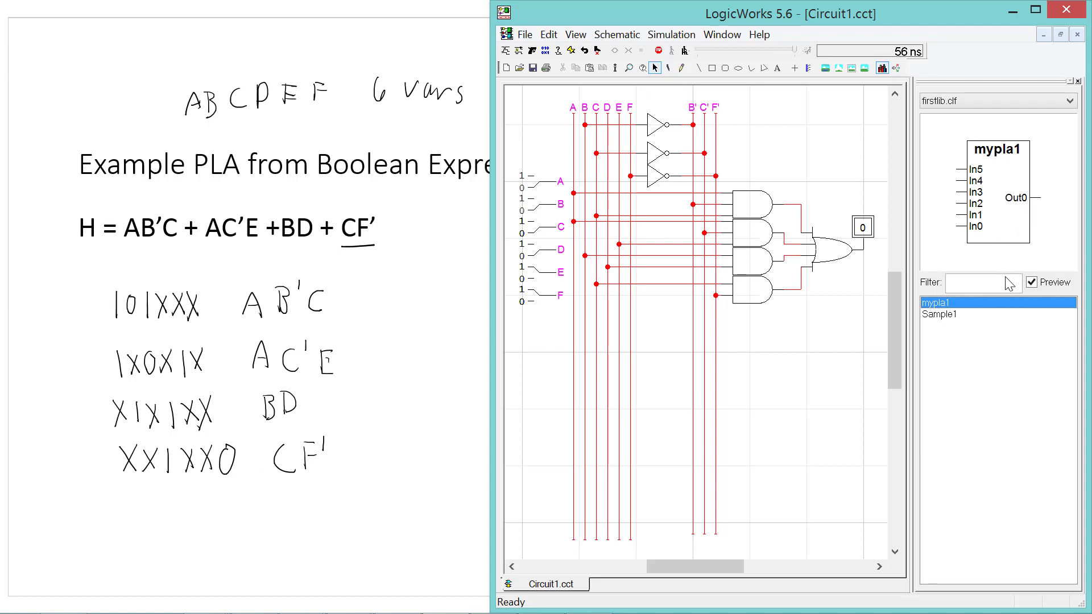
left_click(998, 309)
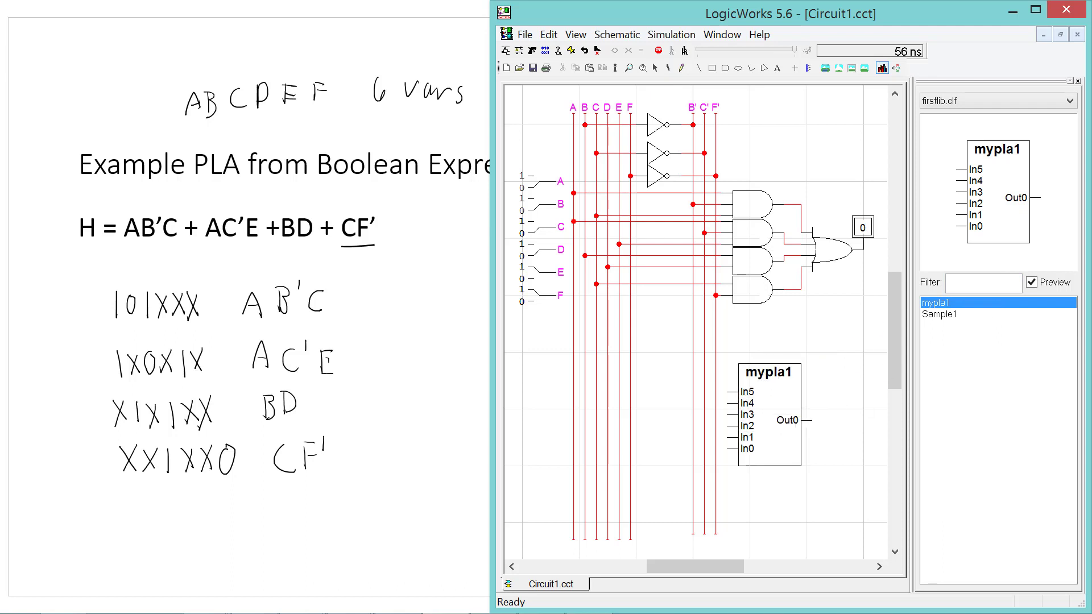
left_click(732, 454)
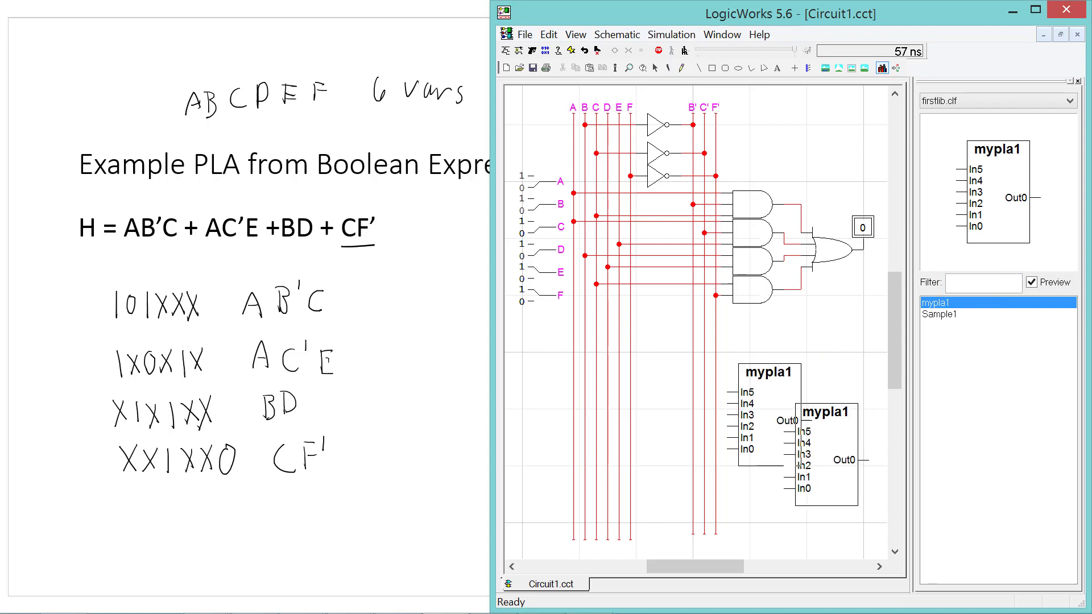
key("Escape")
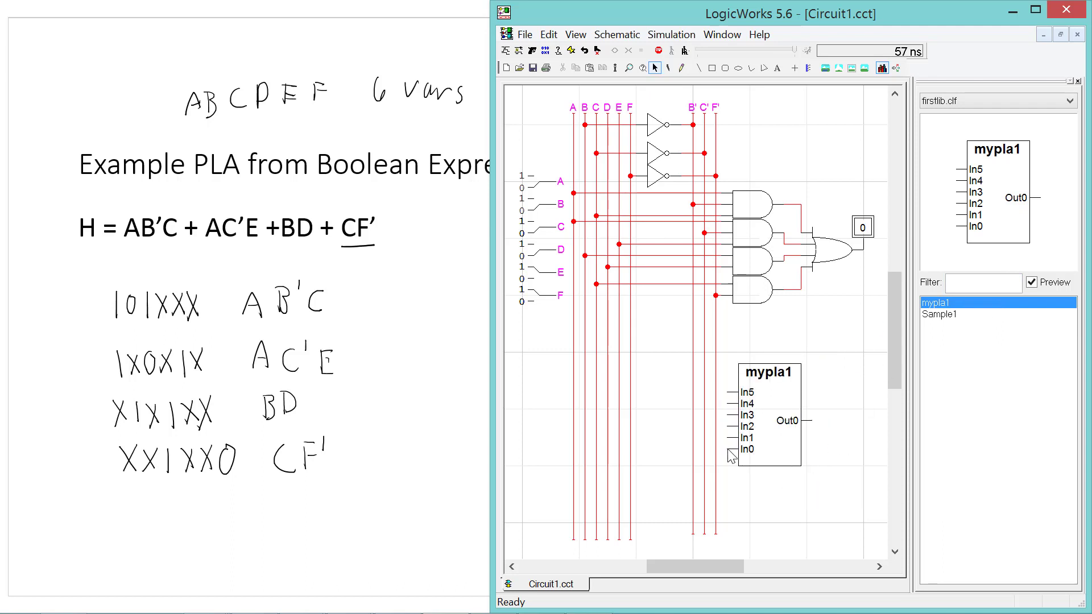
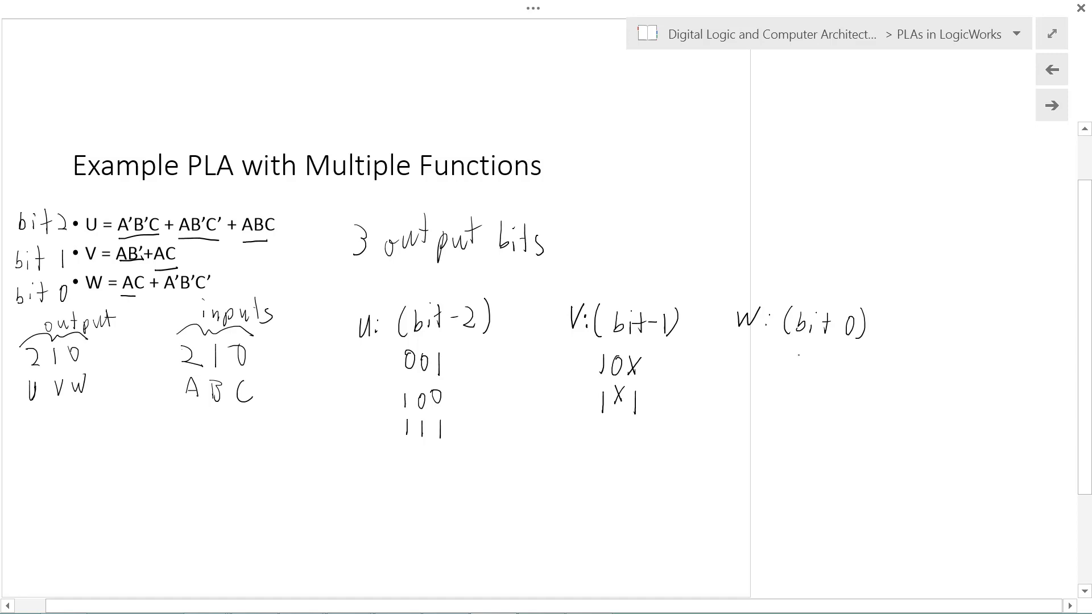
- Handwrite the codes 1X1 and 000 under W (bit 0) in the notes and underline A'B'C' in the W equation
mouse_move(797, 350)
left_mouse_down()
mouse_move(790, 368)
mouse_move(815, 371)
left_mouse_up()
mouse_move(818, 352)
left_mouse_down()
mouse_move(803, 368)
mouse_move(827, 370)
left_mouse_up()
left_click_drag(166, 298, 206, 291)
mouse_move(793, 390)
left_mouse_down()
mouse_move(787, 405)
mouse_move(794, 391)
mouse_move(834, 392)
left_mouse_up()
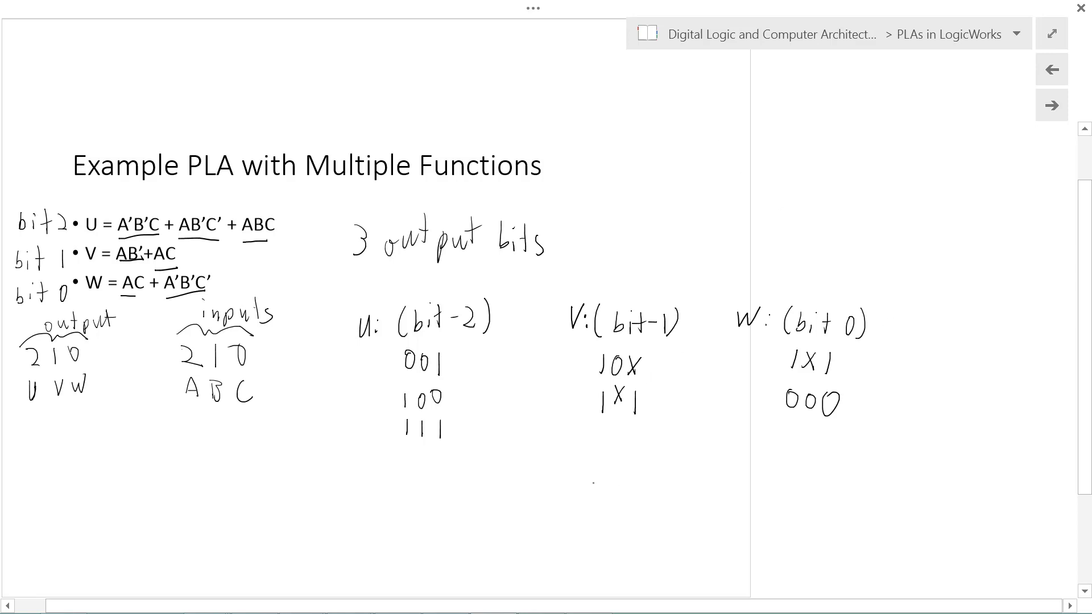
- Handwrite the note "3 sets of PLA codes" below the V and W code columns
mouse_move(549, 458)
left_mouse_down()
mouse_move(560, 475)
mouse_move(546, 483)
left_mouse_up()
mouse_move(598, 463)
left_mouse_down()
mouse_move(589, 481)
mouse_move(620, 484)
left_mouse_up()
mouse_move(609, 469)
left_mouse_down()
mouse_move(626, 465)
mouse_move(629, 479)
left_mouse_up()
left_click_drag(689, 455, 687, 456)
left_click_drag(702, 435, 693, 471)
left_click_drag(691, 457, 731, 474)
mouse_move(731, 450)
left_mouse_down()
mouse_move(756, 470)
mouse_move(825, 469)
left_mouse_up()
left_click_drag(834, 459, 844, 468)
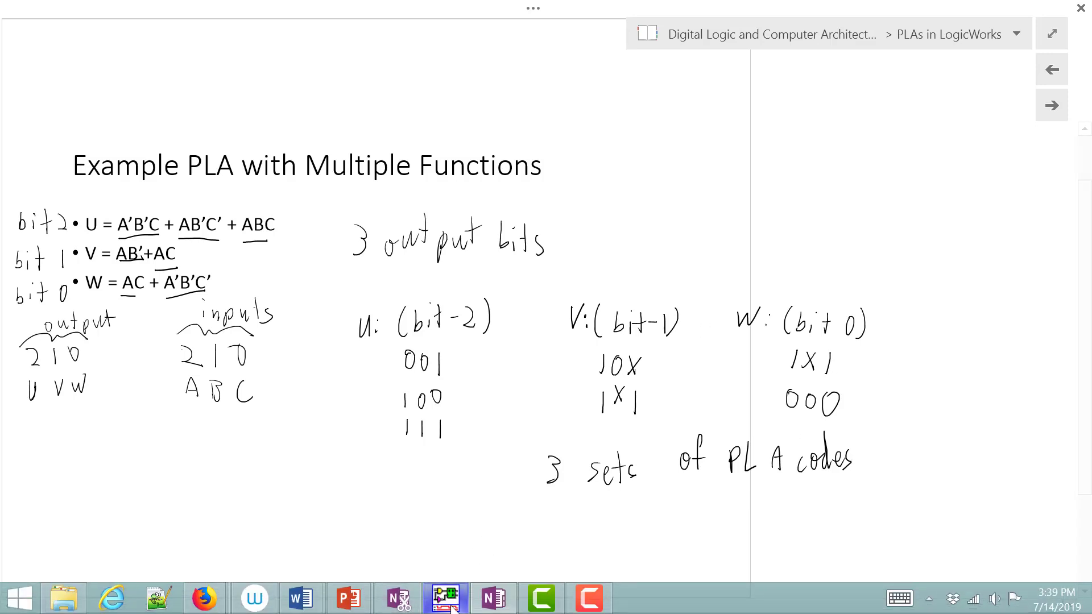
- Switch to LogicWorks and create a new blank circuit
left_click(448, 599)
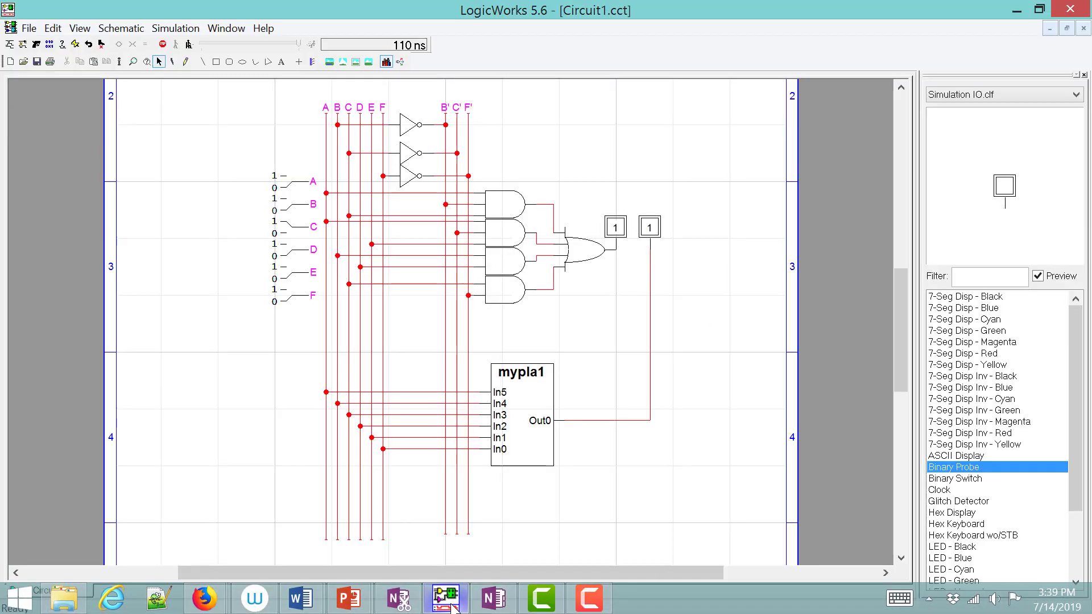
left_click(32, 33)
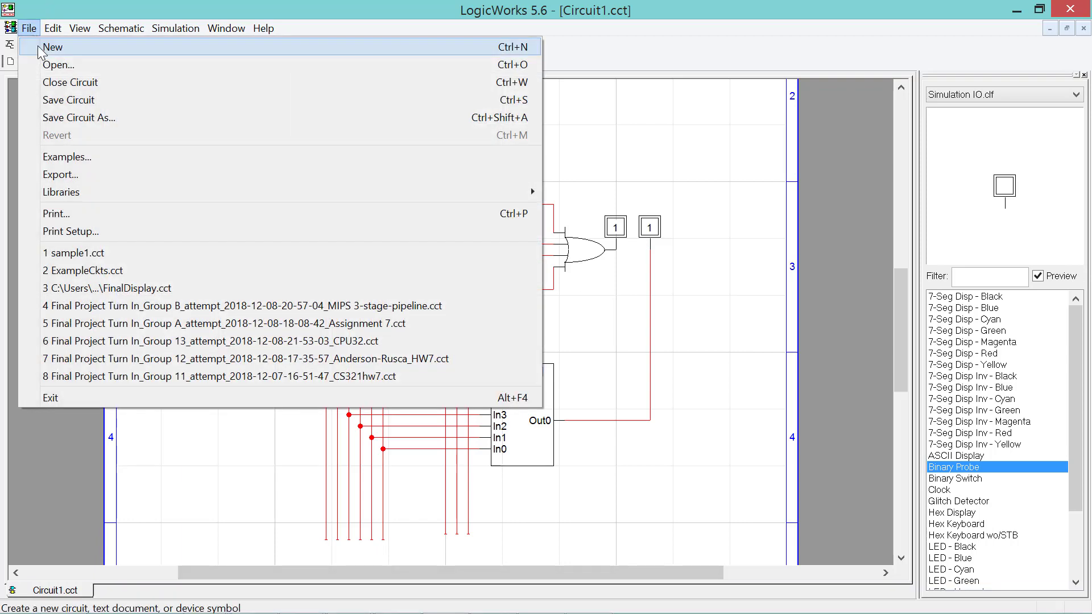
left_click(38, 47)
left_click(219, 117)
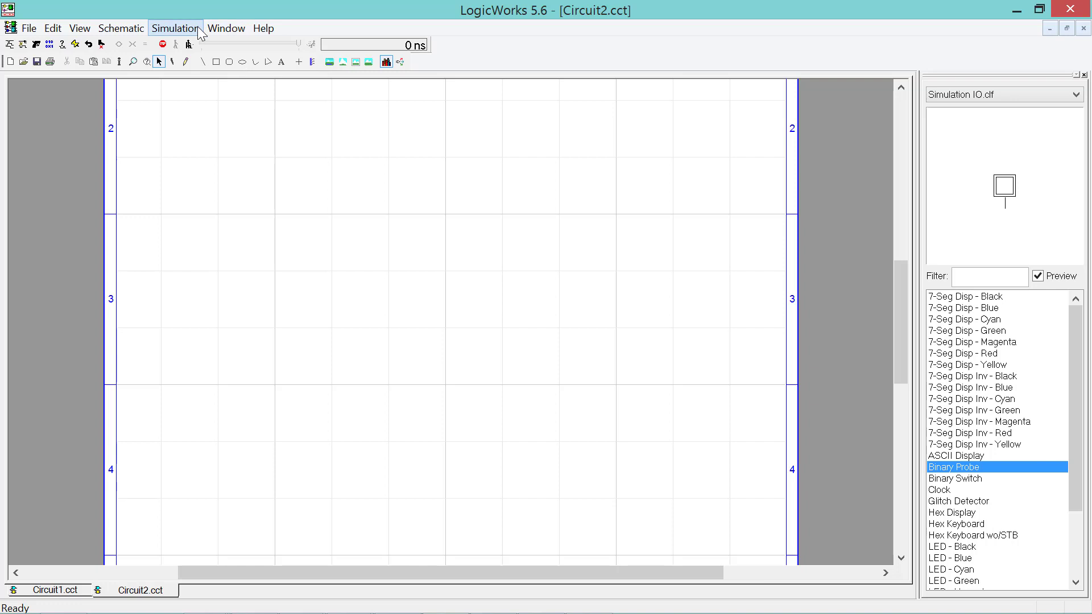
- Start a new PLA device in the PROM/RAM/PLA Wizard with manually entered product term data
left_click(176, 29)
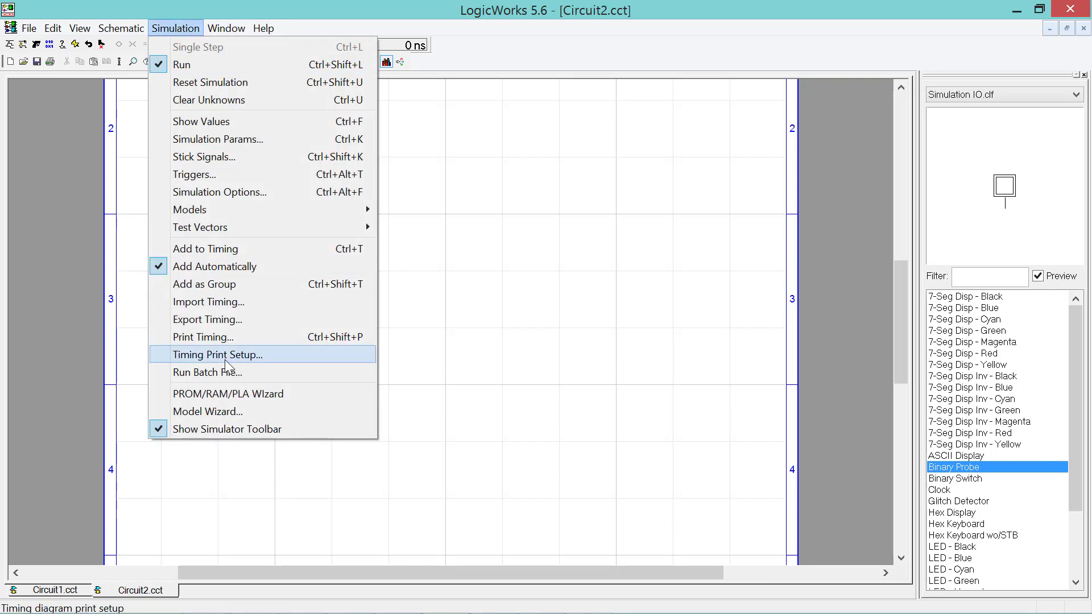
left_click(256, 395)
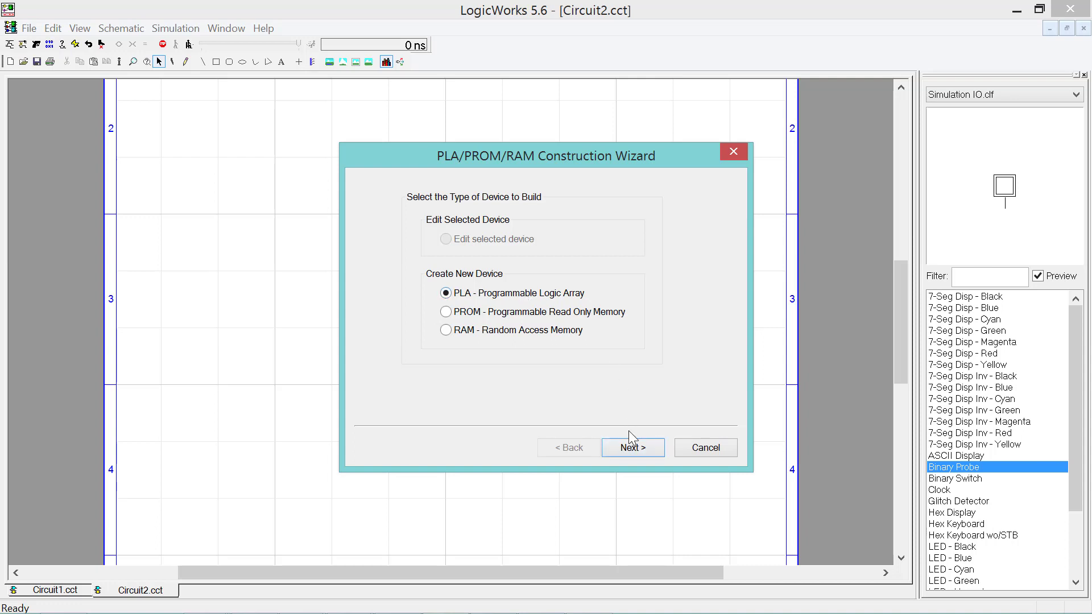
left_click(631, 447)
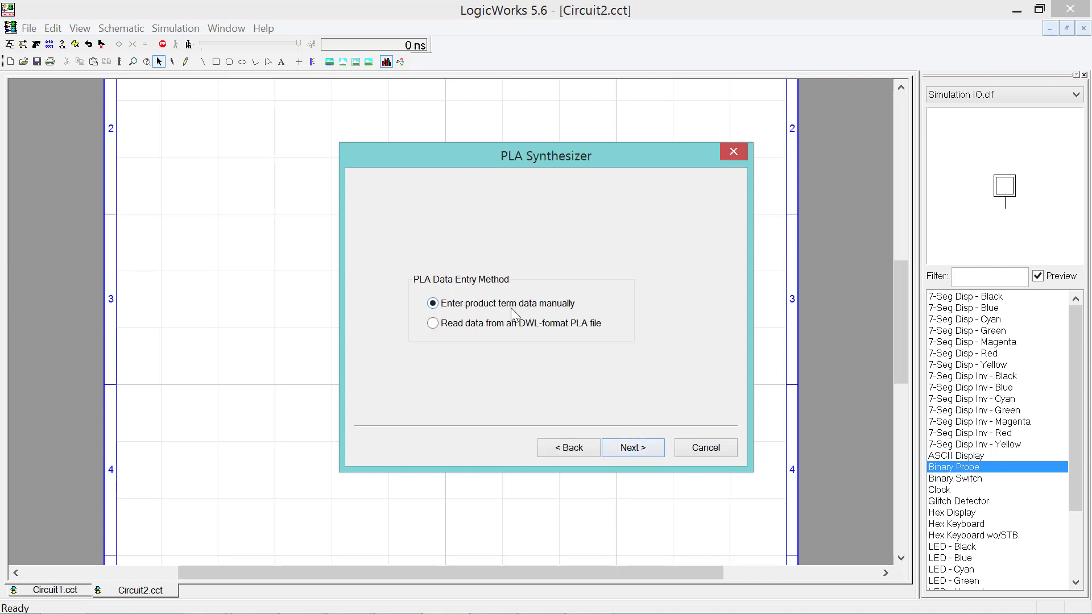
left_click(636, 448)
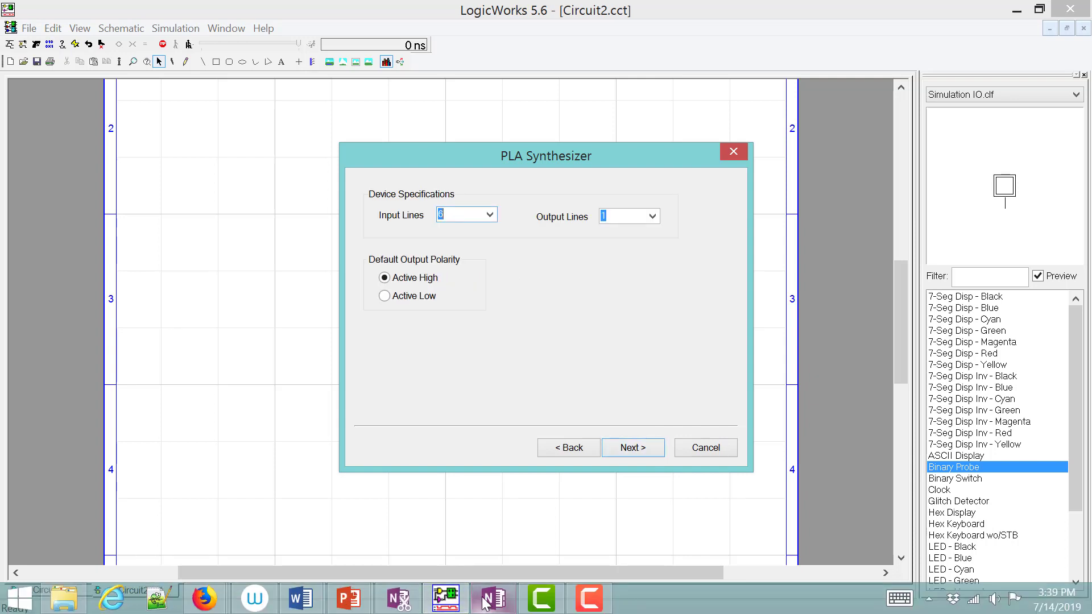
- Check the input variables in the handwritten notes and set the number of PLA input lines to 3
left_click(484, 601)
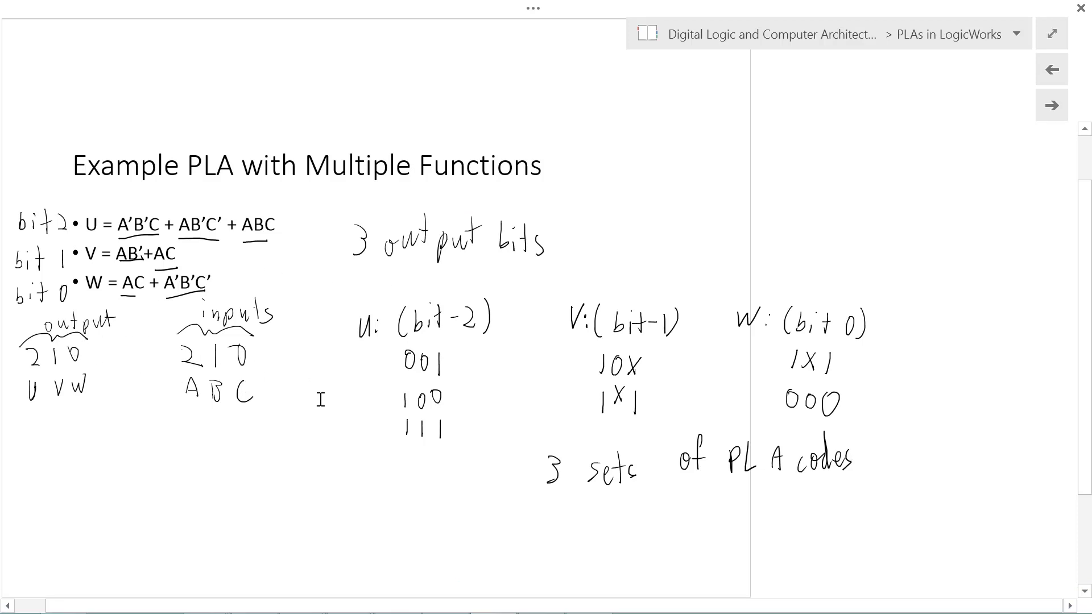
left_click(1058, 8)
left_click(1038, 10)
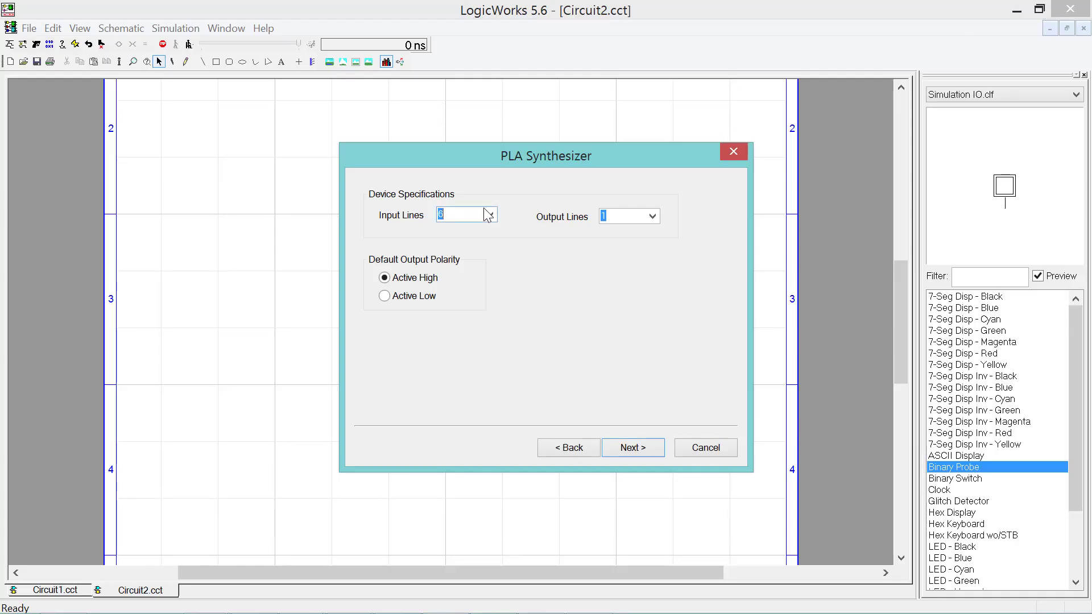
left_click(455, 216)
double_click(455, 216)
key("BackSpace")
type("3")
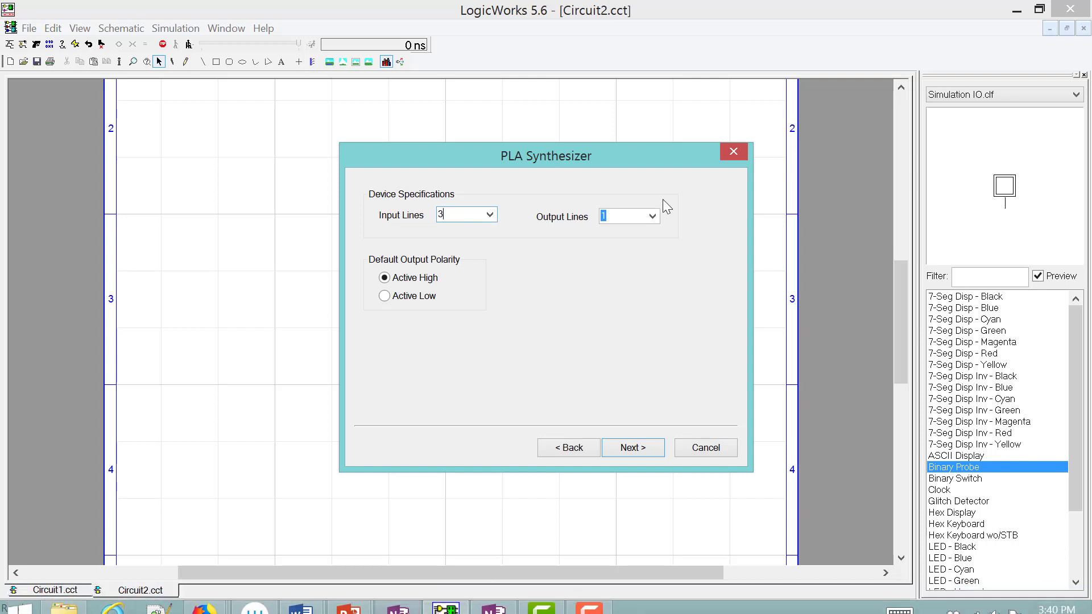
- Check the output functions in the notes, set the PLA output lines to 3 and proceed with Active High polarity
left_click(652, 216)
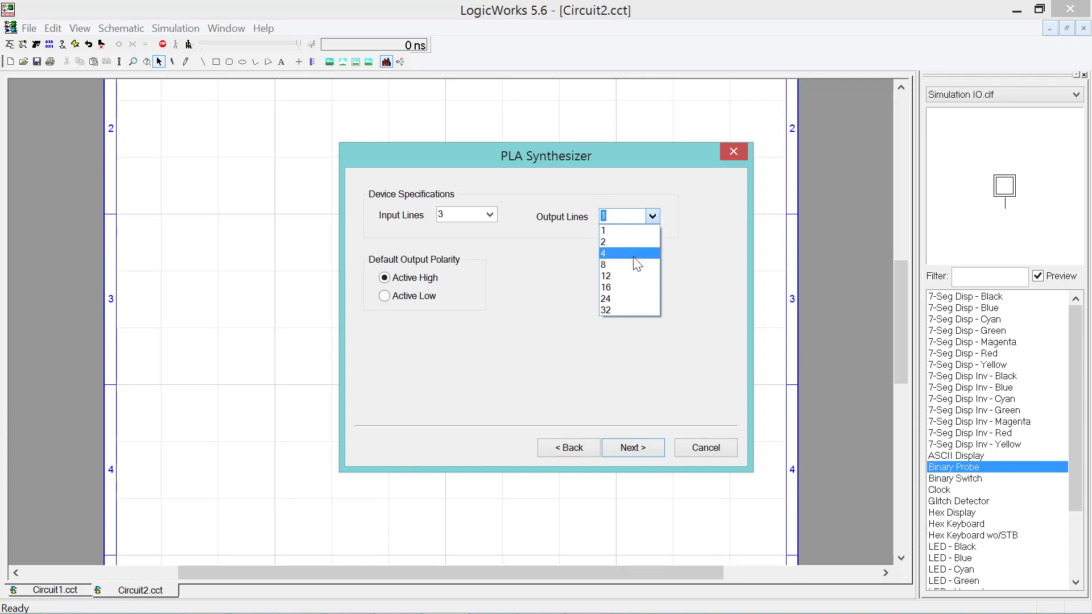
left_click(589, 371)
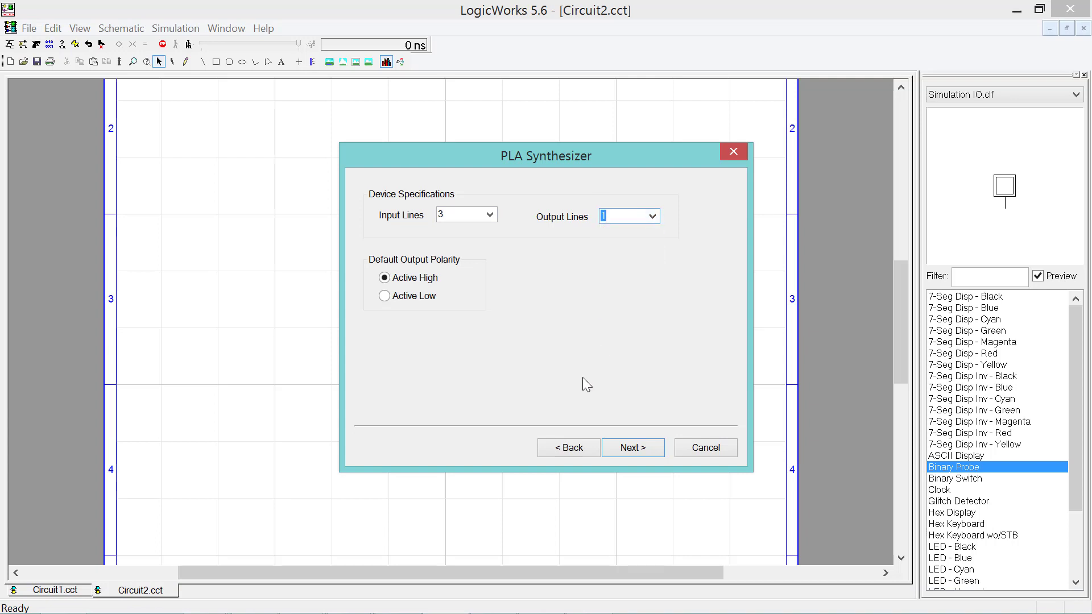
left_click(495, 598)
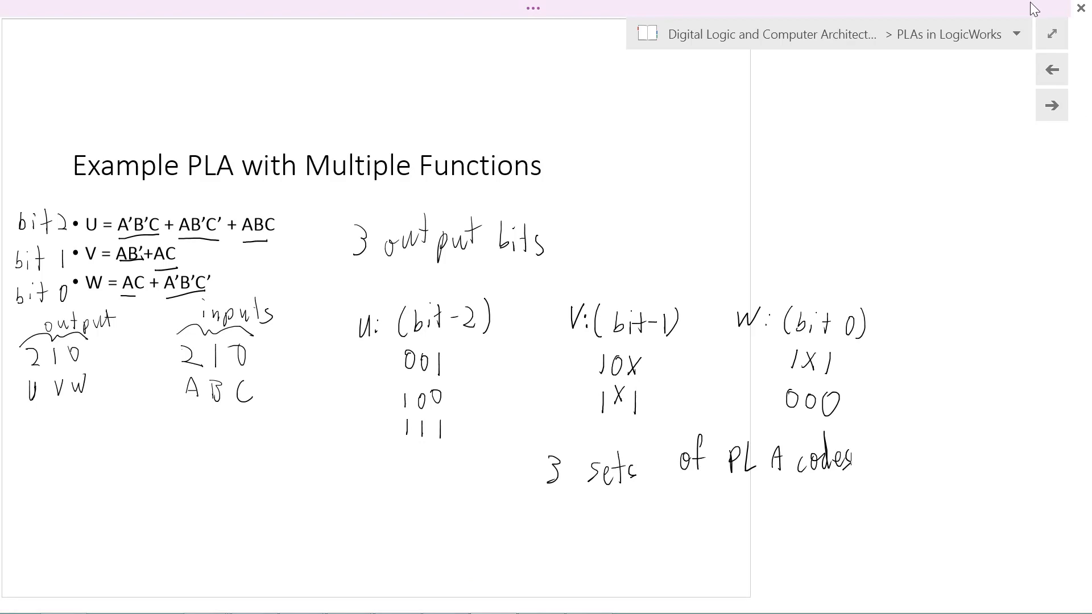
left_click(1029, 2)
left_click(1039, 12)
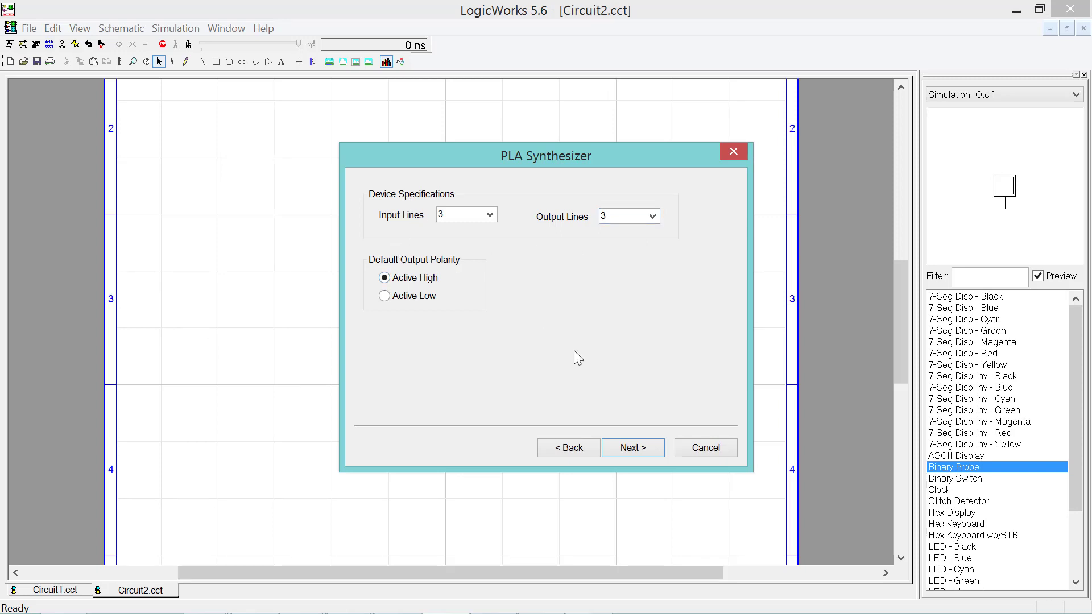
left_click(633, 449)
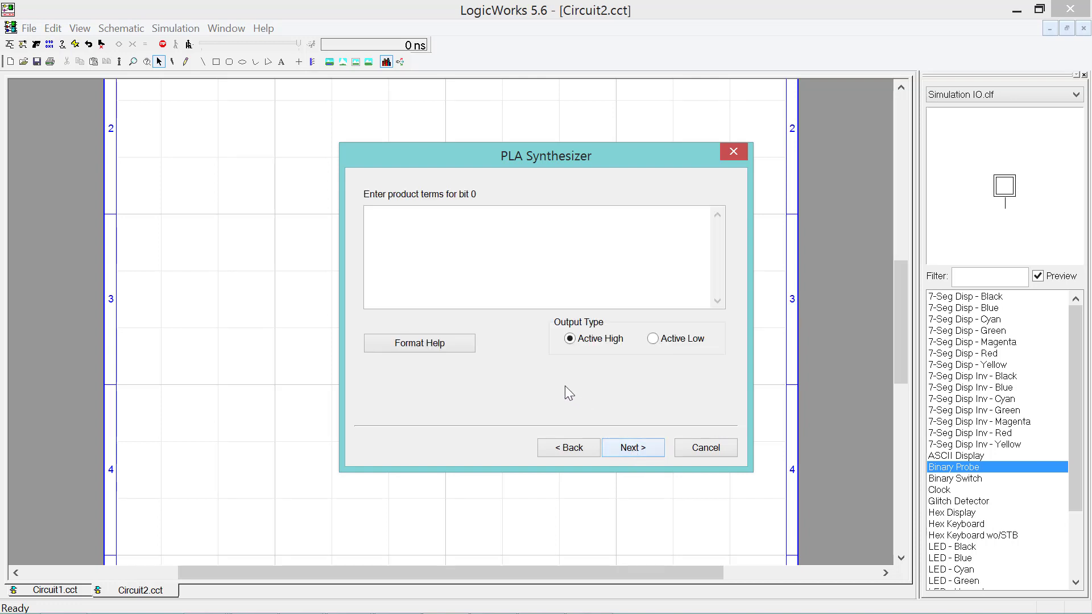
- Check the codes for W in the OneNote notes, enter 1x1 and 000 as the bit 0 product terms, and proceed with Active High output
left_click(456, 268)
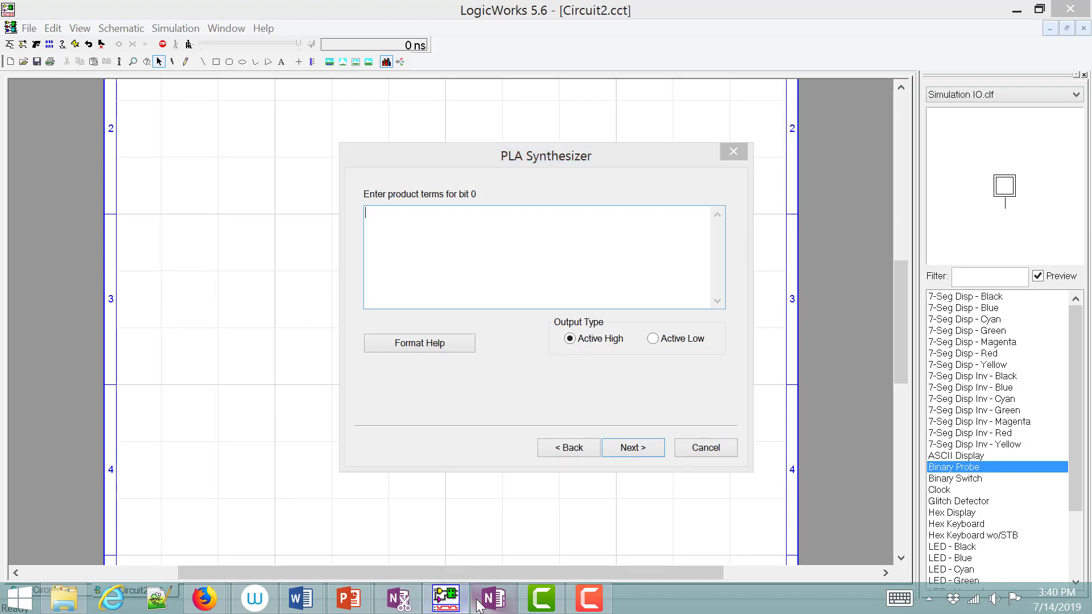
left_click(480, 604)
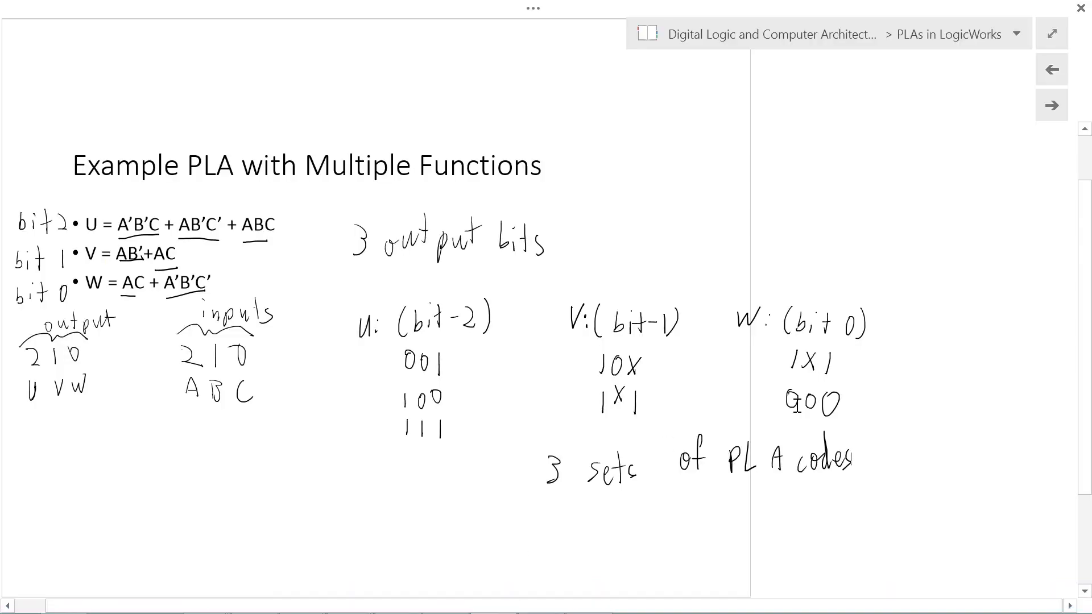
left_click(1042, 12)
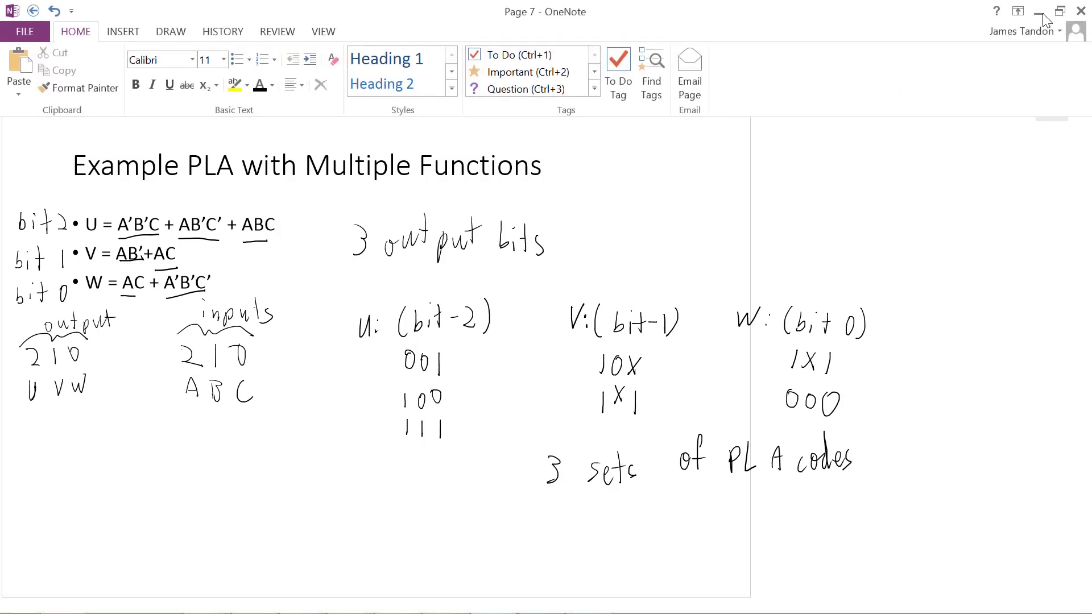
left_click(1043, 10)
type("1")
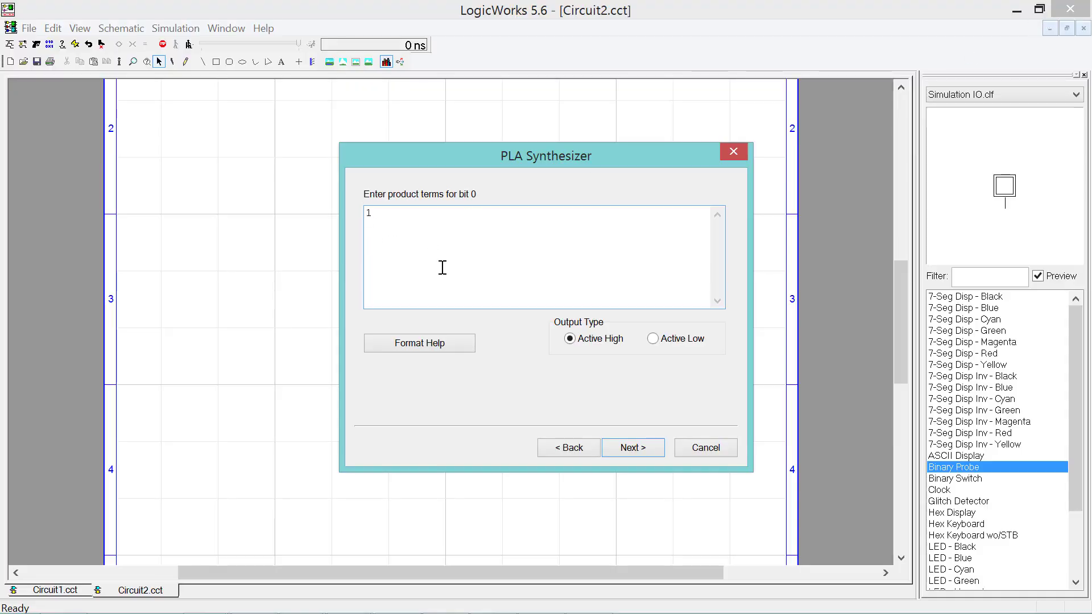
type("x1")
key("Return")
type("000")
left_click(596, 344)
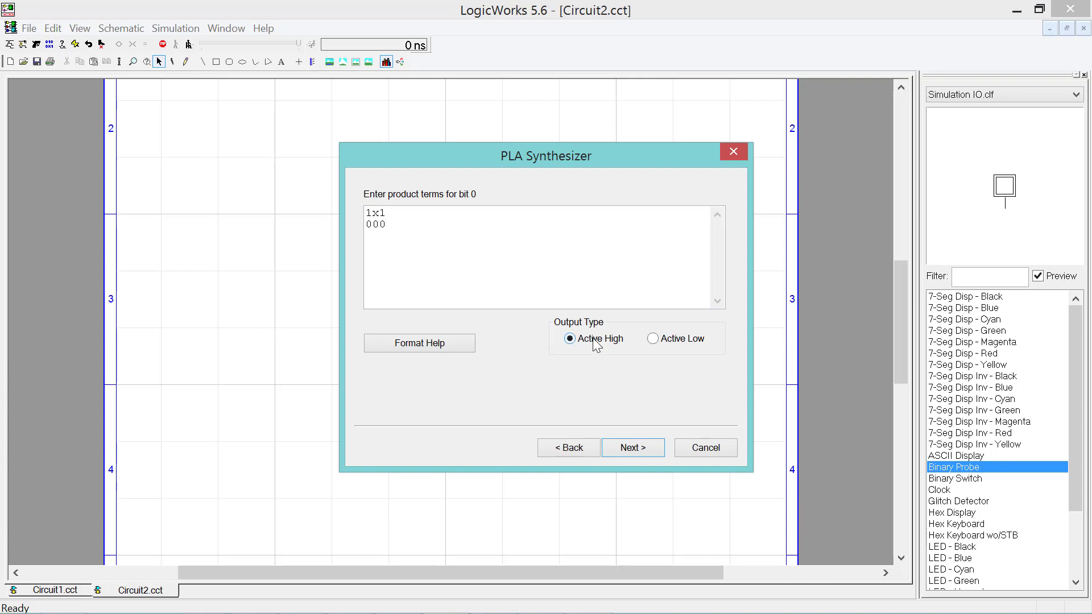
left_click(629, 448)
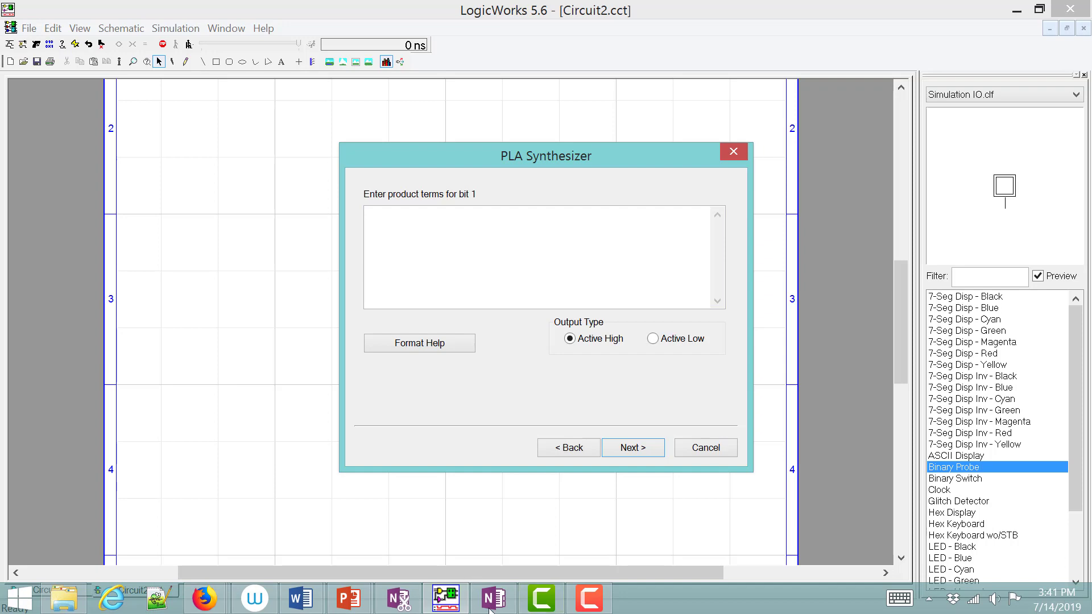
- Check the codes for V in the notes, enter 10x and 1x1 as the bit 1 product terms, and proceed
left_click(491, 603)
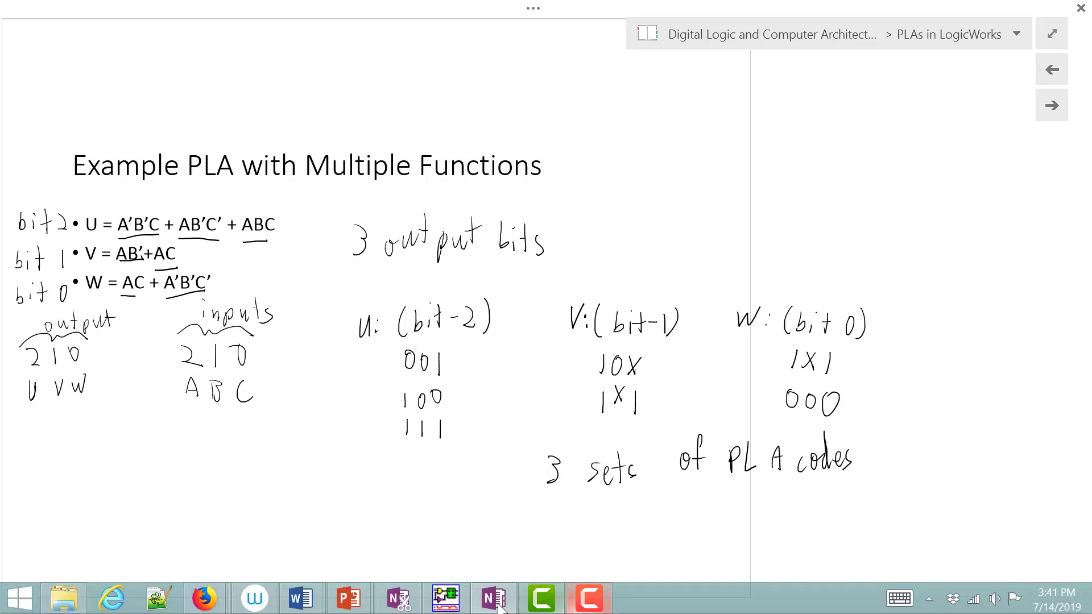
left_click(445, 598)
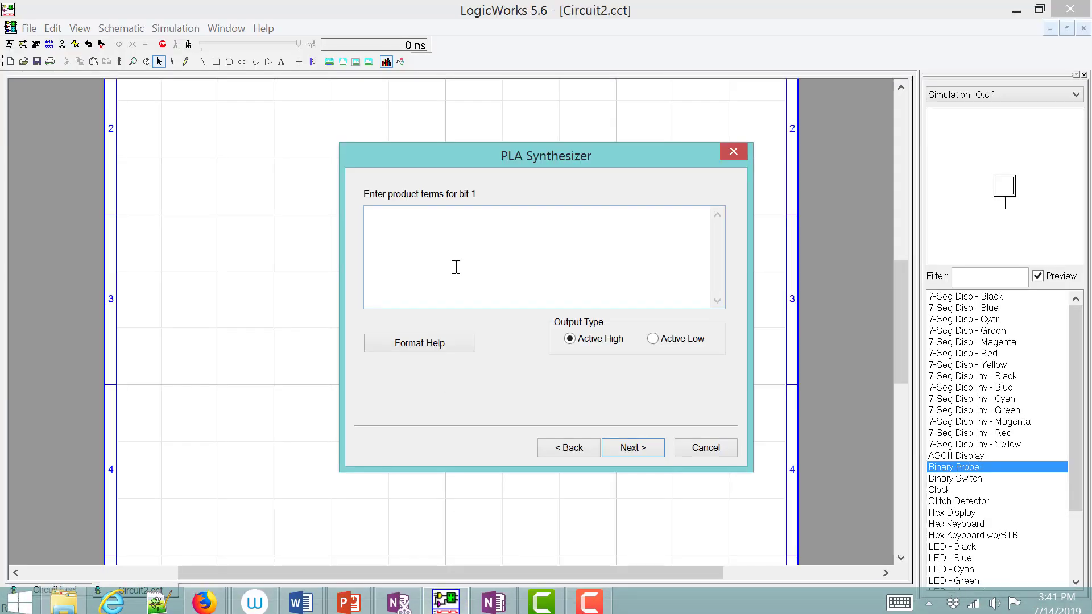
type("10x")
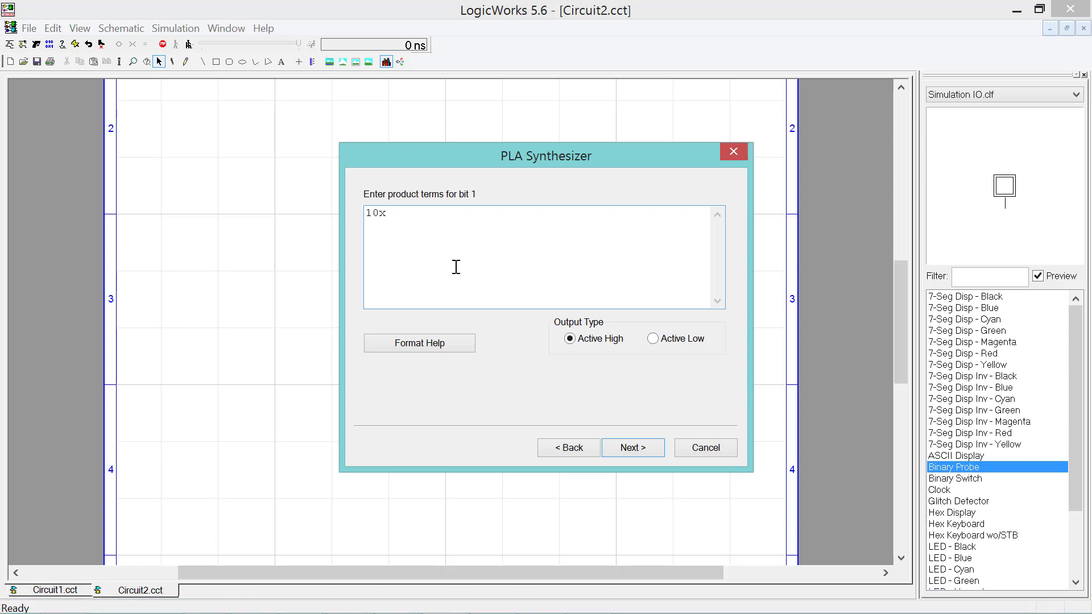
key("Return")
type("1x1")
left_click(623, 447)
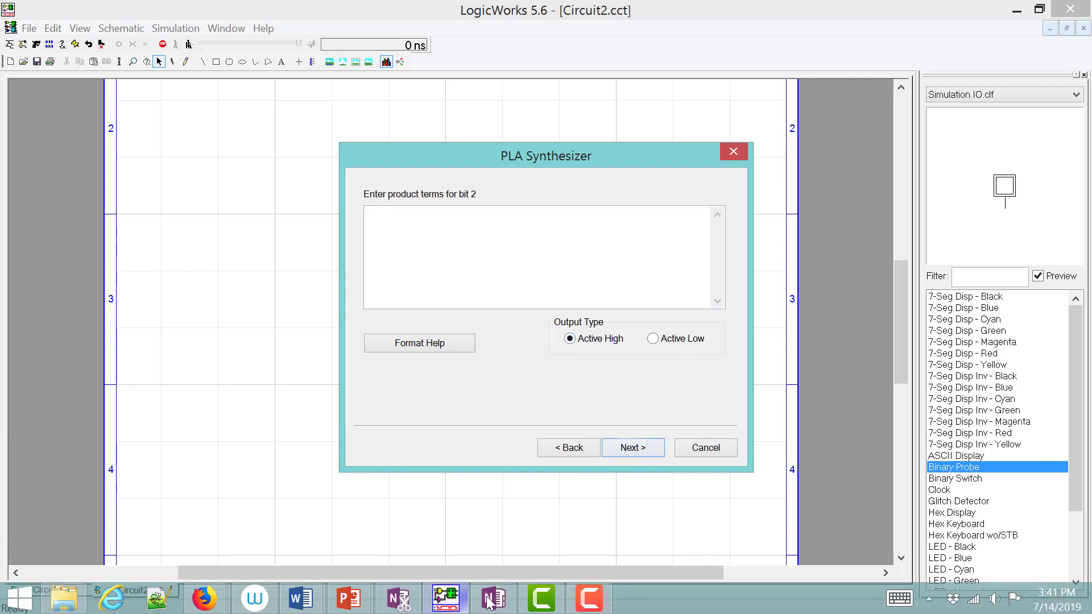
- Check the codes for U in the notes, enter 001, 100 and 111 as the bit 2 product terms, and proceed
left_click(490, 600)
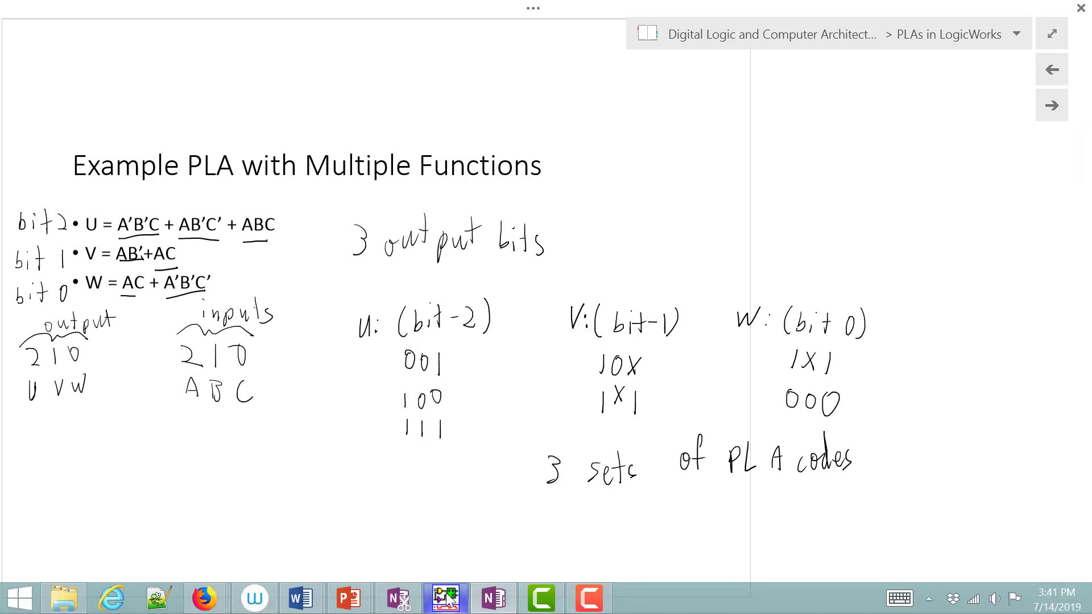
left_click(447, 597)
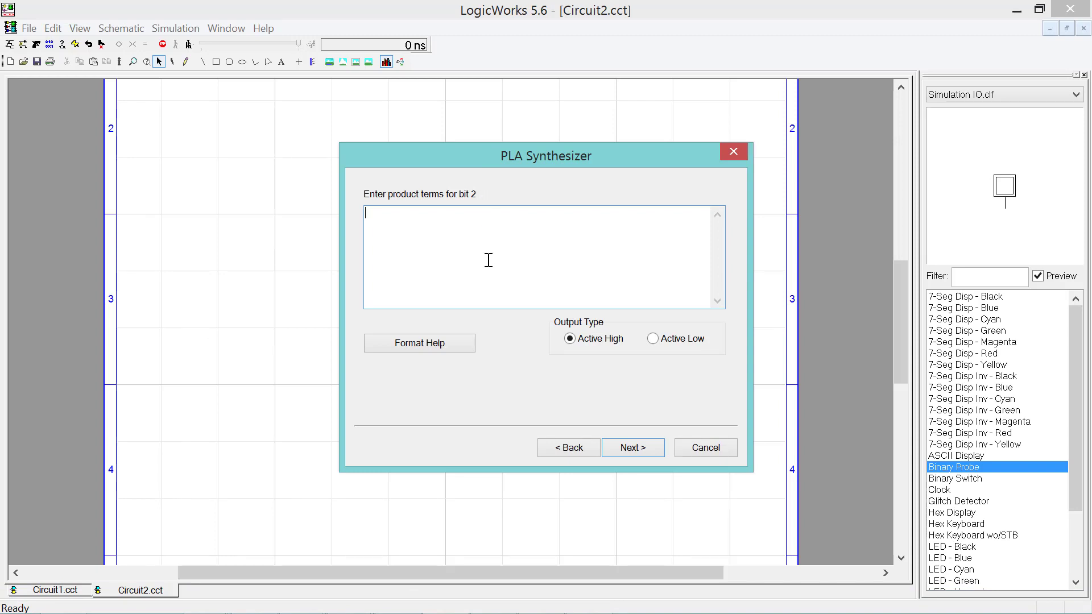
type("oo\\\\")
key("BackSpace")
key("BackSpace")
key("BackSpace")
key("BackSpace")
type("001 ")
type("100 ")
type("111")
mouse_move(614, 613)
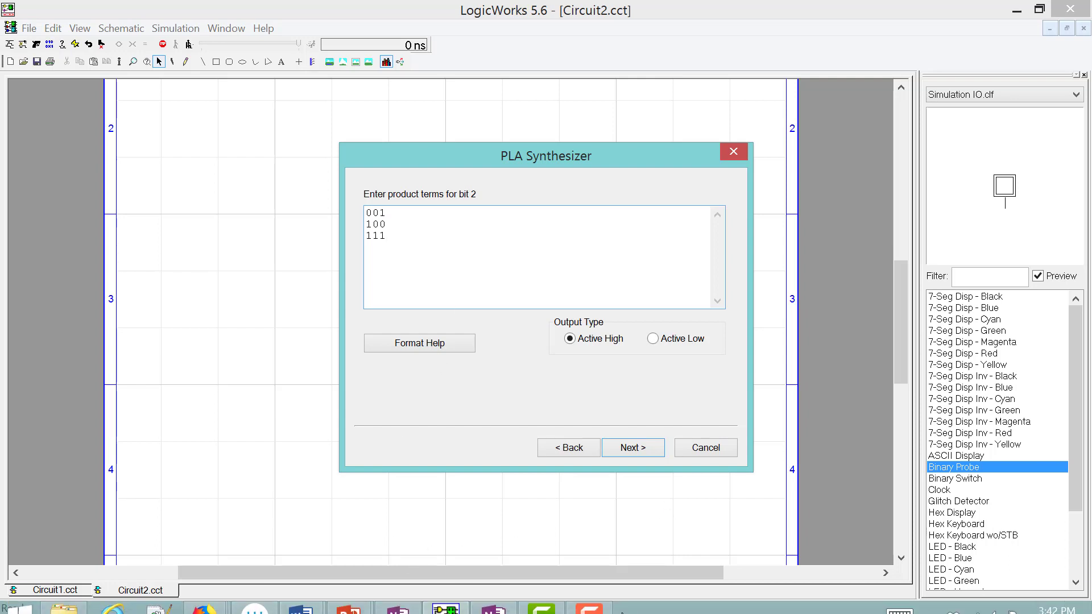
left_click(492, 598)
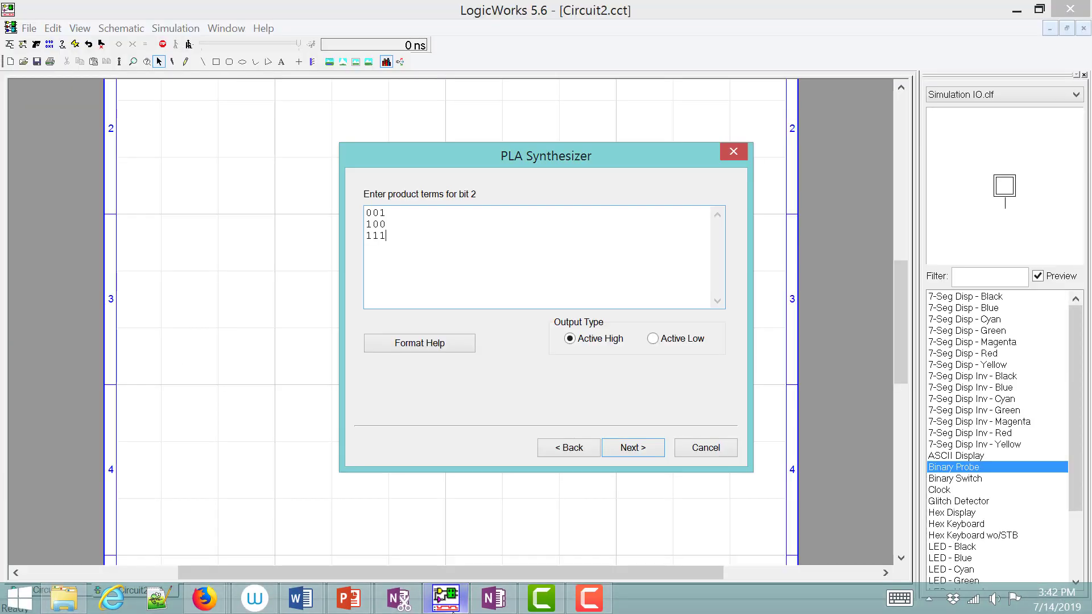
left_click(446, 601)
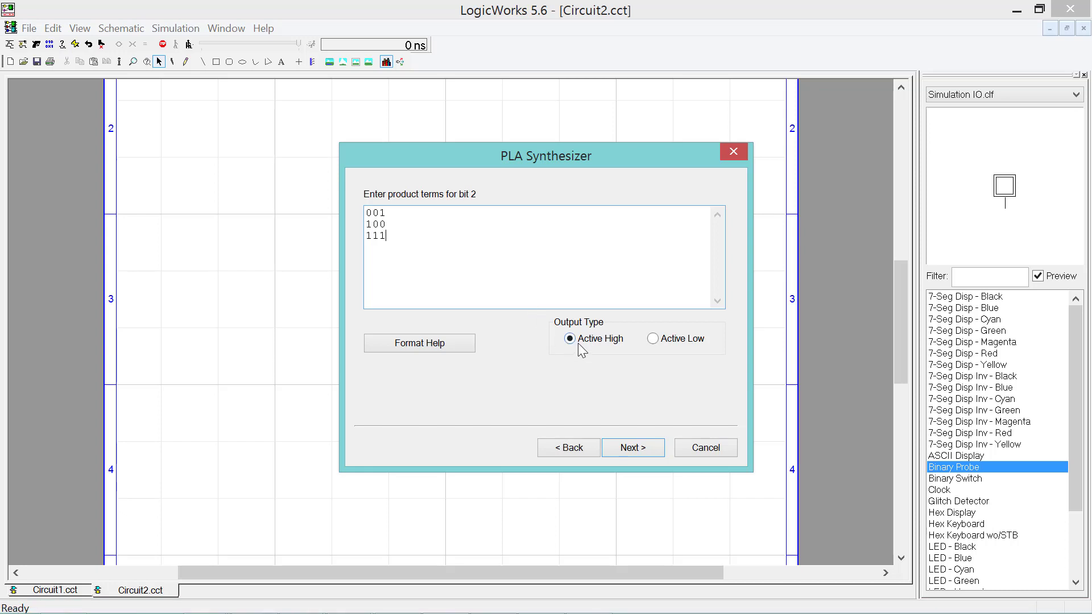
left_click(631, 449)
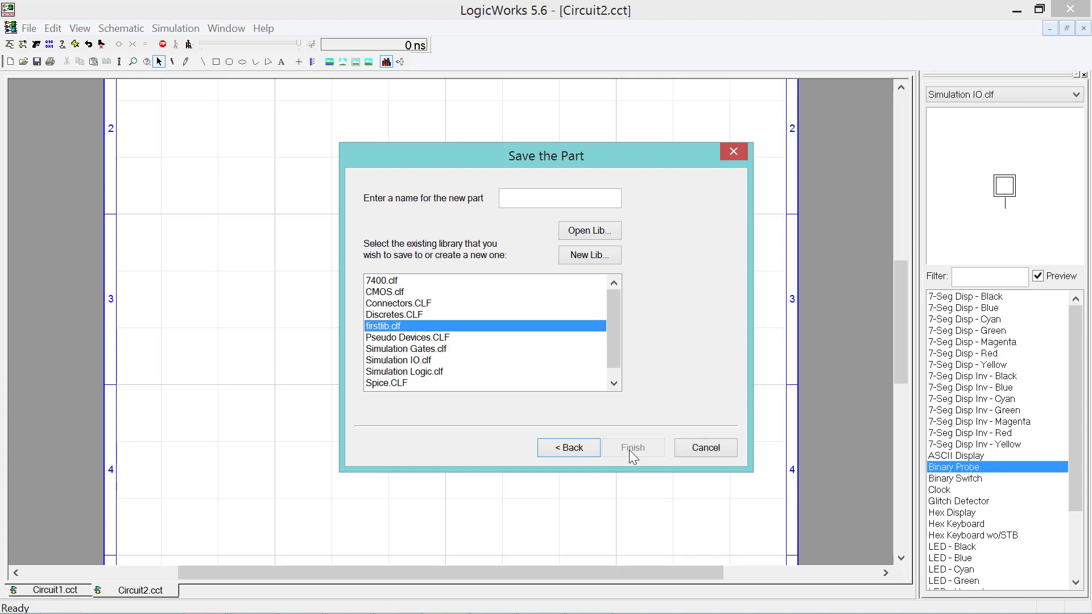
- Name the new PLA part multipla2 and save it in the firstlib.clf library
left_click(569, 192)
type("m")
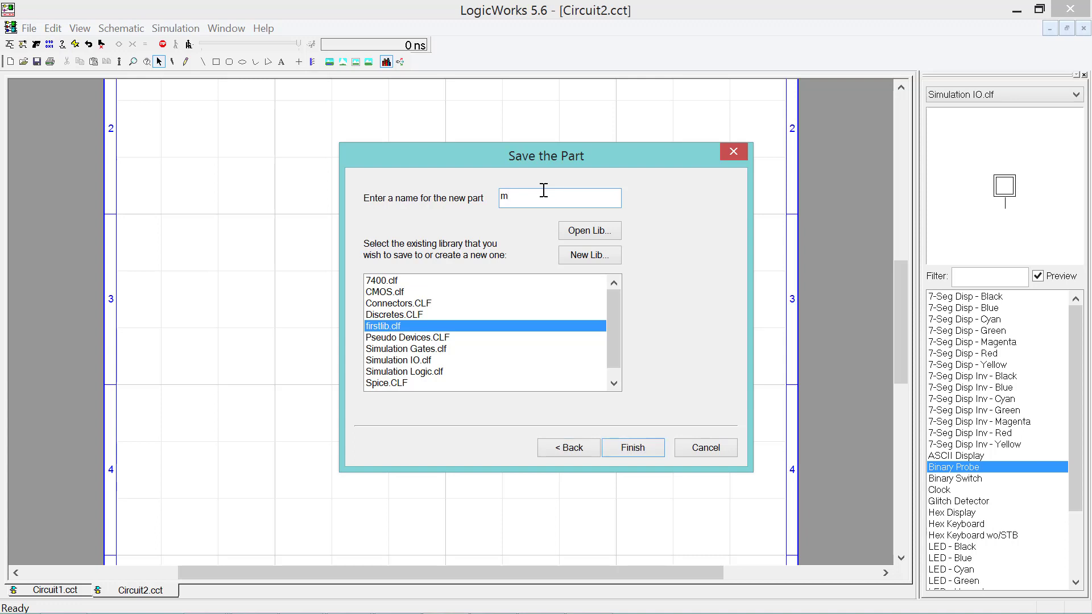
key("BackSpace")
type("multipla2")
left_click(632, 448)
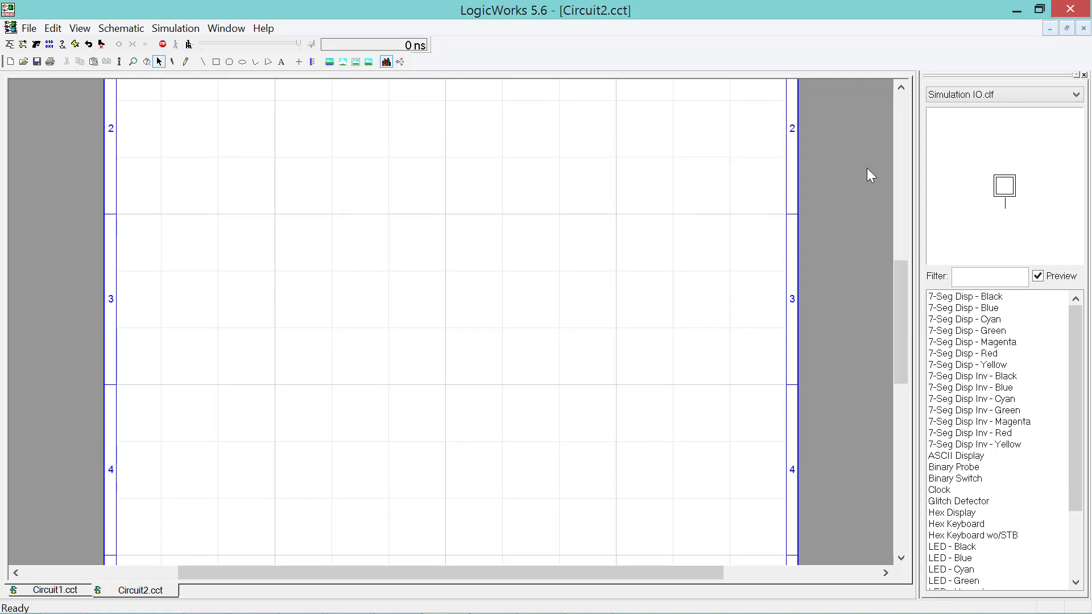
- Place one multipla2 part from the firstlib.clf library in the middle of the blank circuit
left_click(1006, 97)
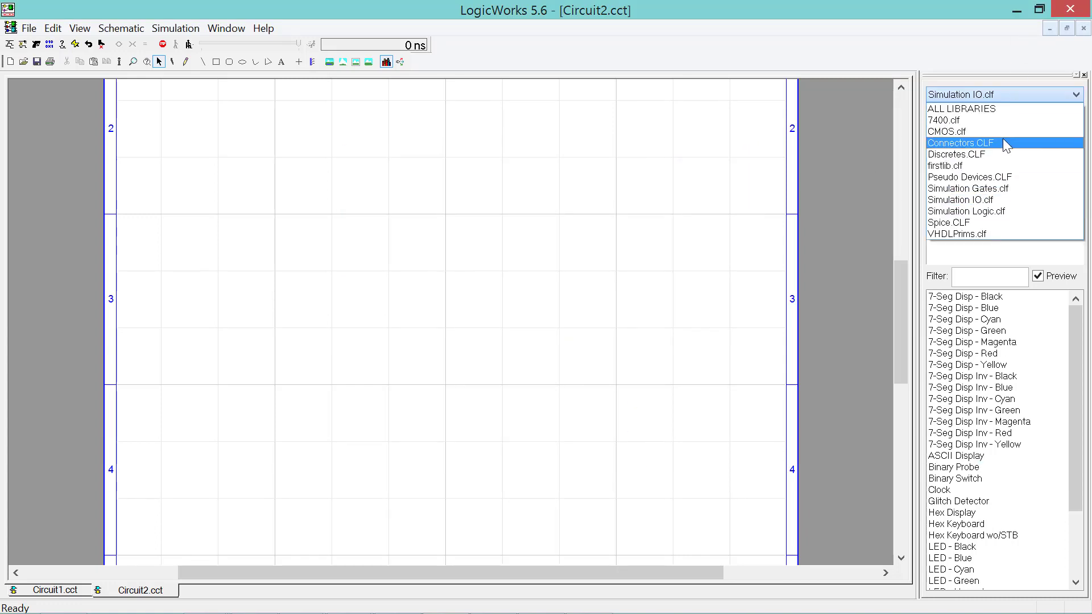
left_click(999, 166)
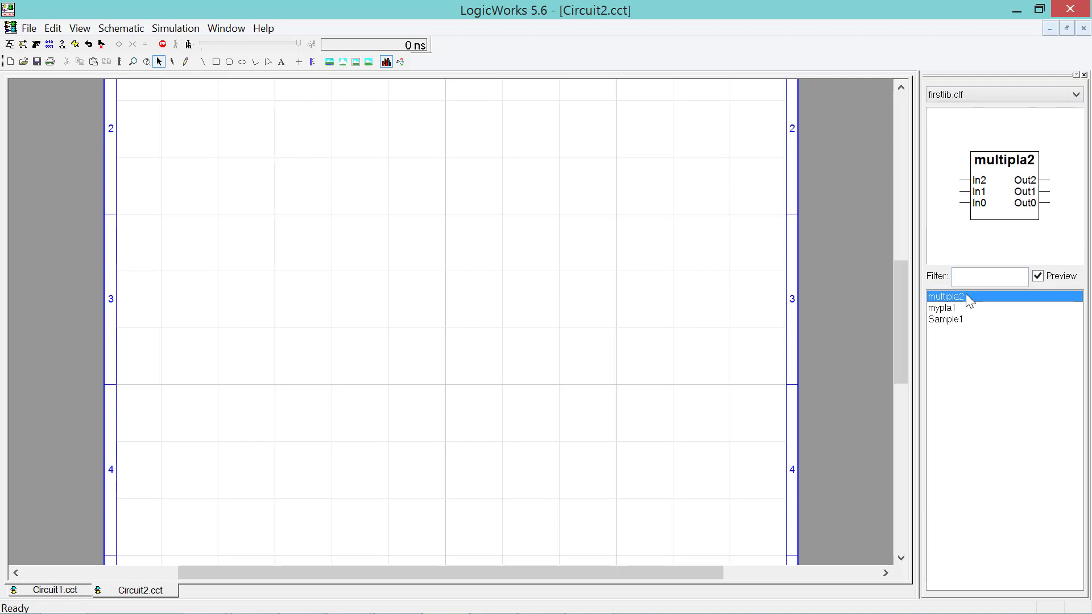
left_click(946, 297)
left_click(357, 269)
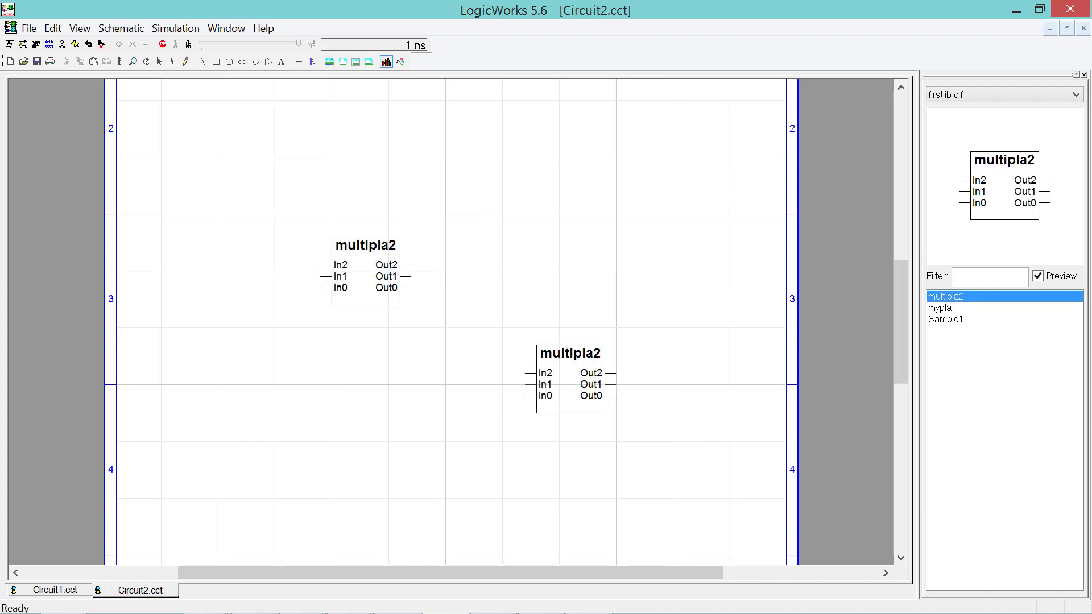
key("Escape")
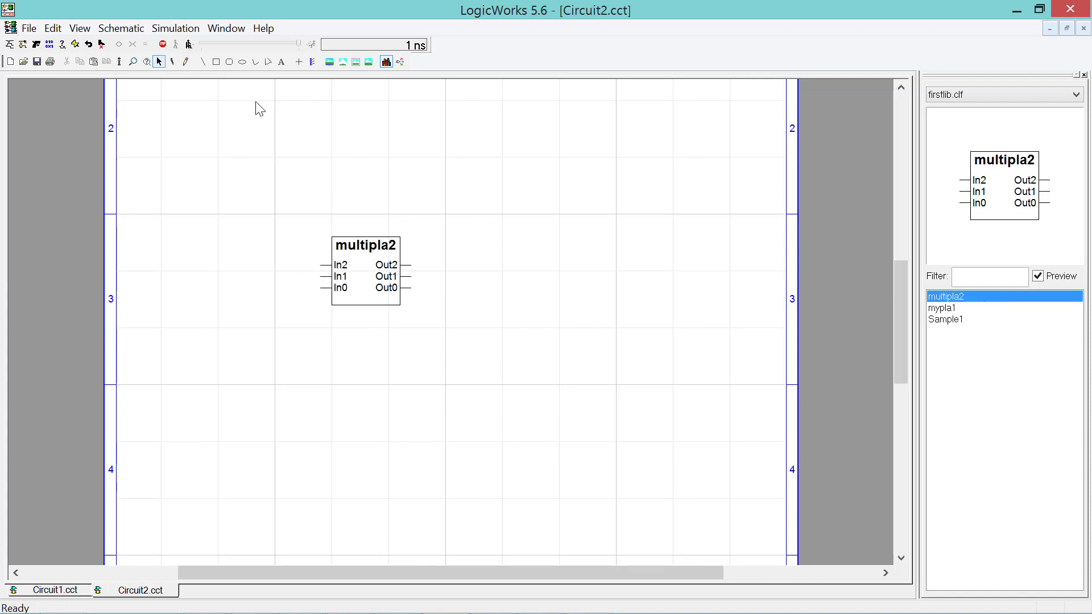
- Draw a long vertical signal wire beside the inputs of multipla2 and paste two copies of it parallel to the first
left_click(298, 62)
left_click_drag(218, 133, 218, 485)
key("space")
left_click(219, 214)
key("ctrl+c")
key("ctrl+v")
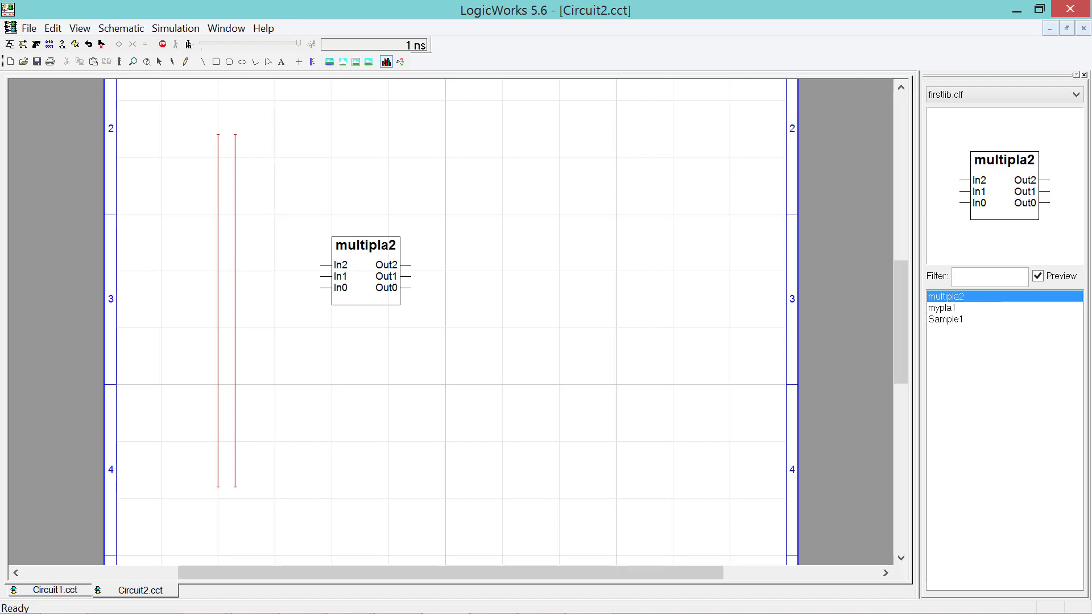
left_click(229, 311)
key("ctrl+v")
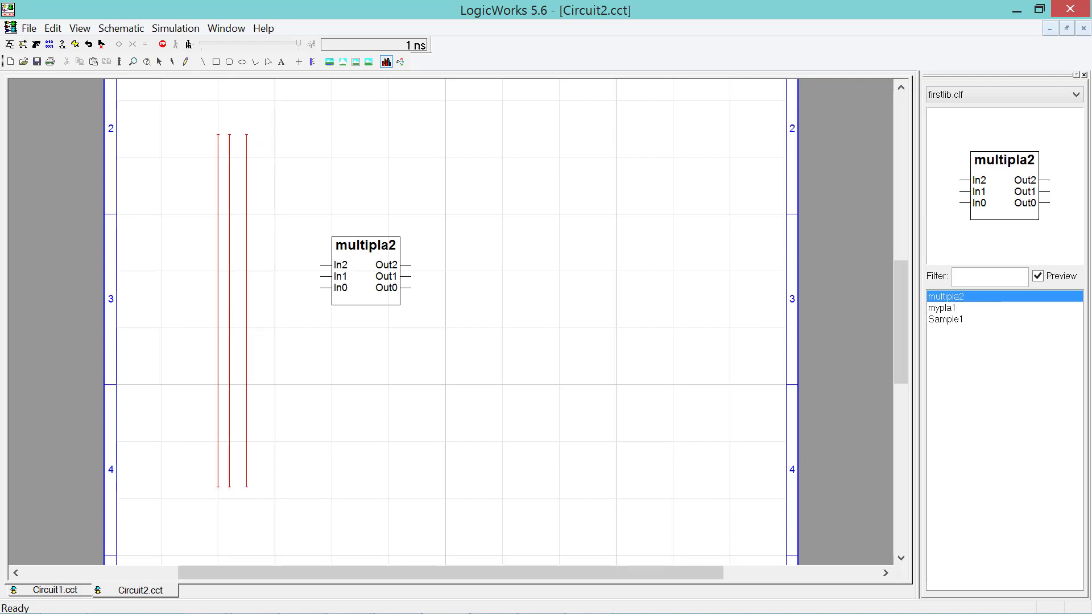
left_click(241, 134)
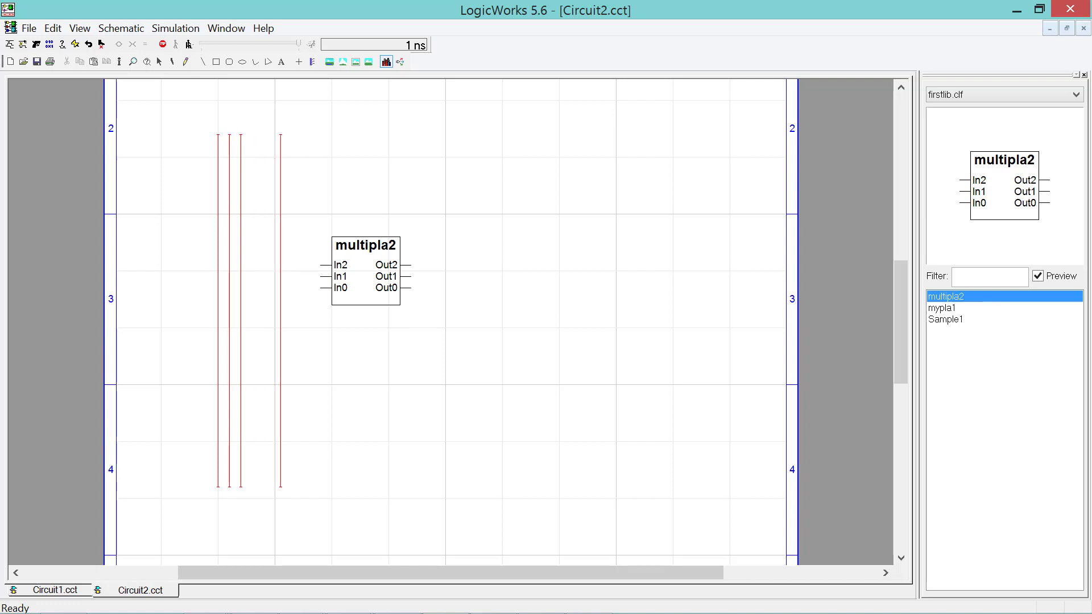
key("Escape")
- Label the three vertical wires A, B and C at their upper ends
left_click(186, 62)
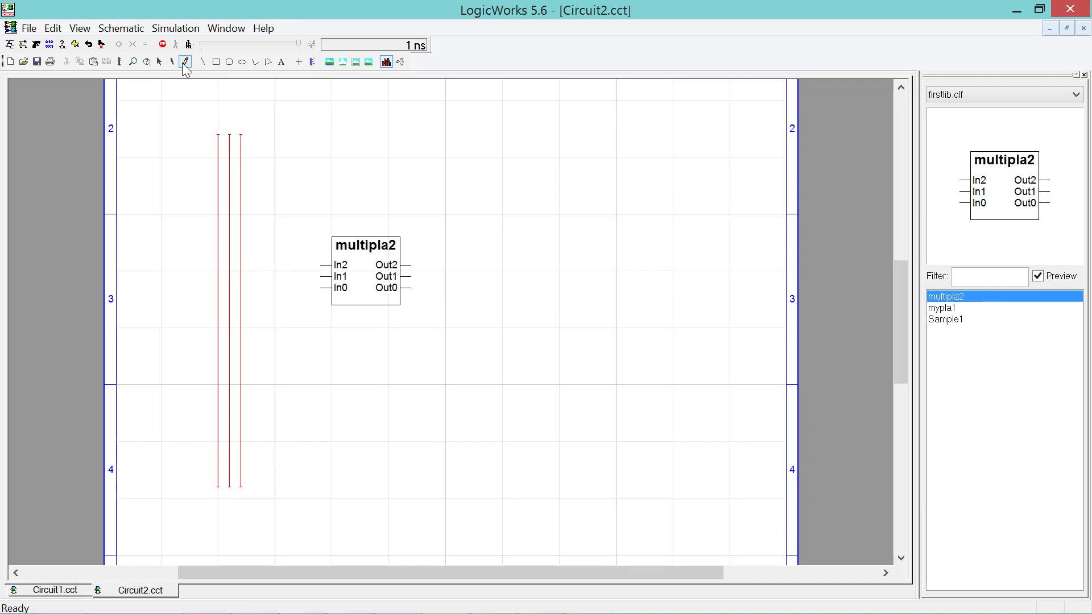
left_click(218, 133)
type("A")
left_click(229, 134)
type("B")
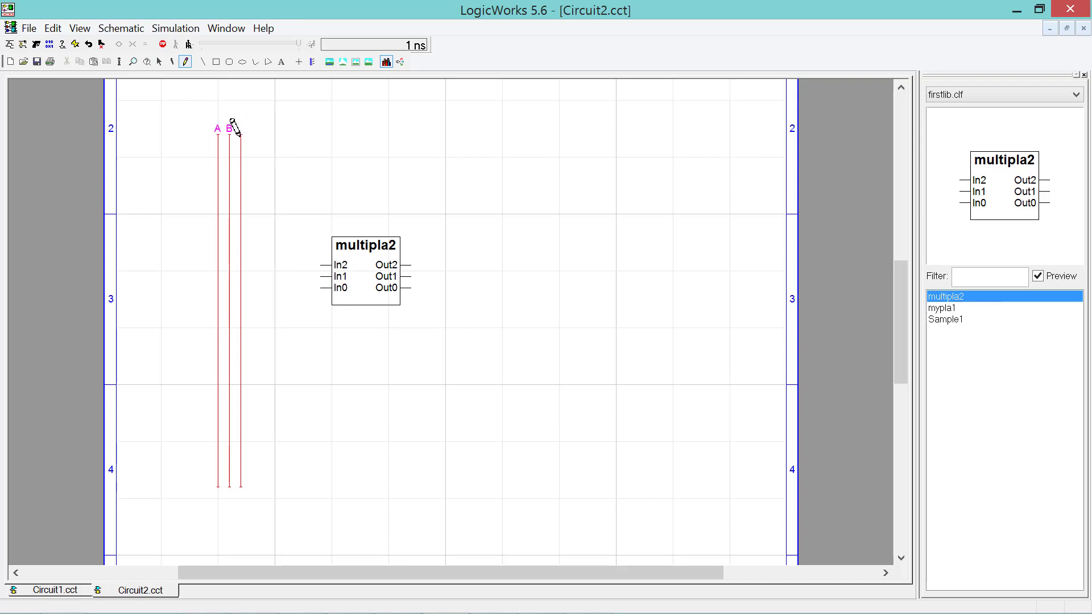
left_click(240, 134)
type("C")
key("Return")
key("Escape")
- Check the input bit order in the notes, then wire In0 of multipla2 to C, In1 to B and In2 to A
left_click(323, 288)
left_click(324, 276)
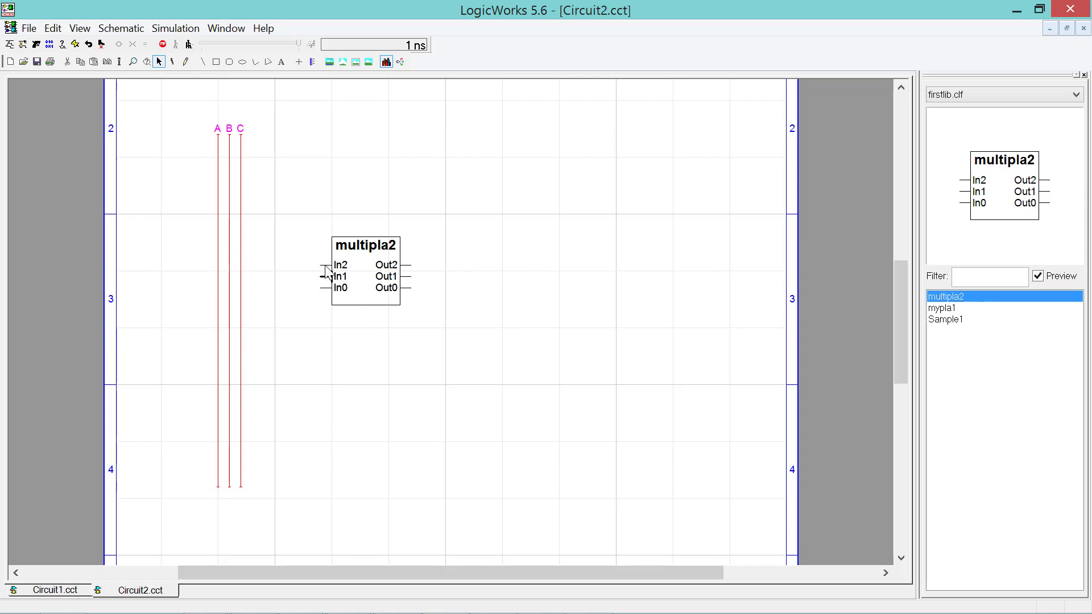
left_click(380, 274)
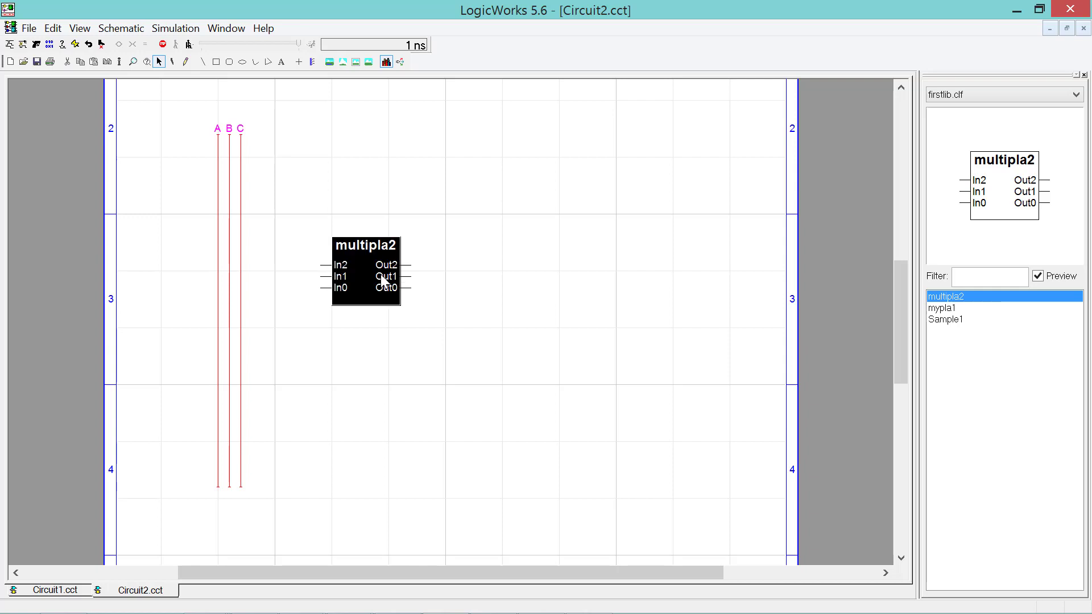
left_click(366, 358)
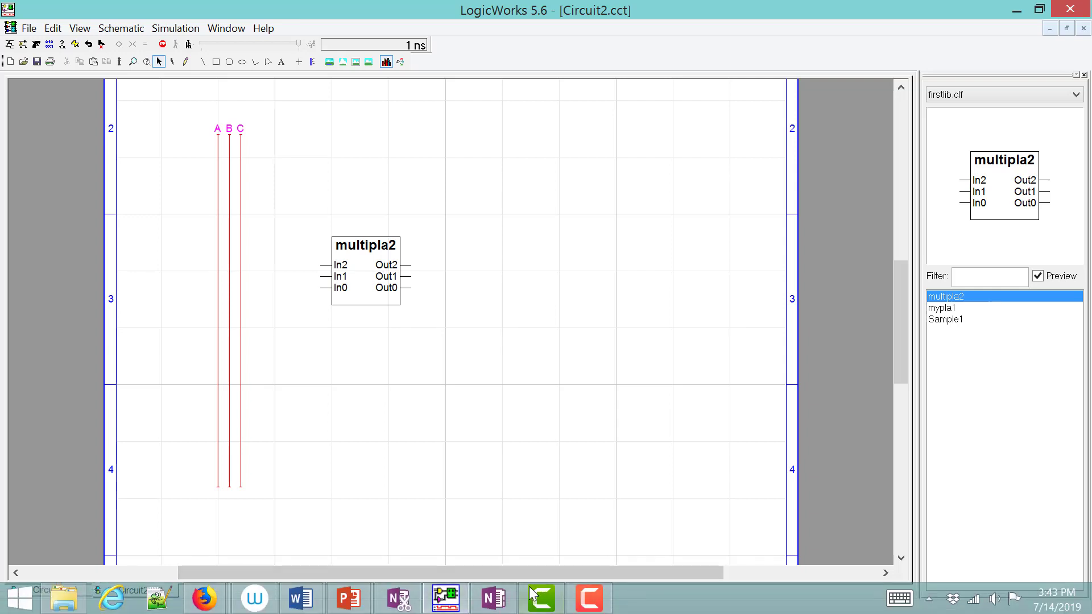
left_click(508, 599)
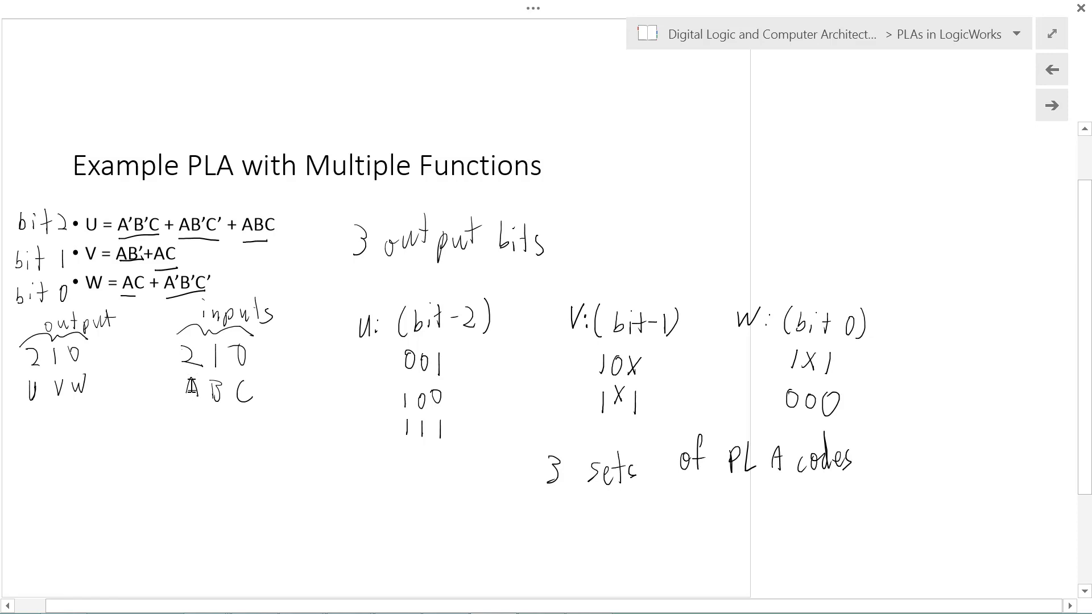
left_click(466, 599)
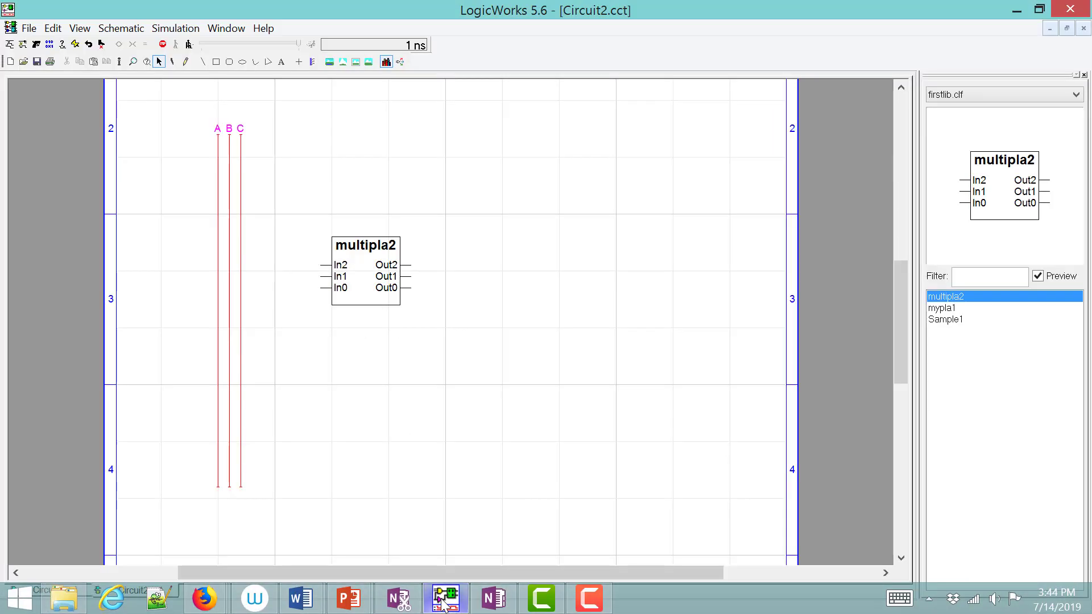
left_click_drag(319, 287, 241, 288)
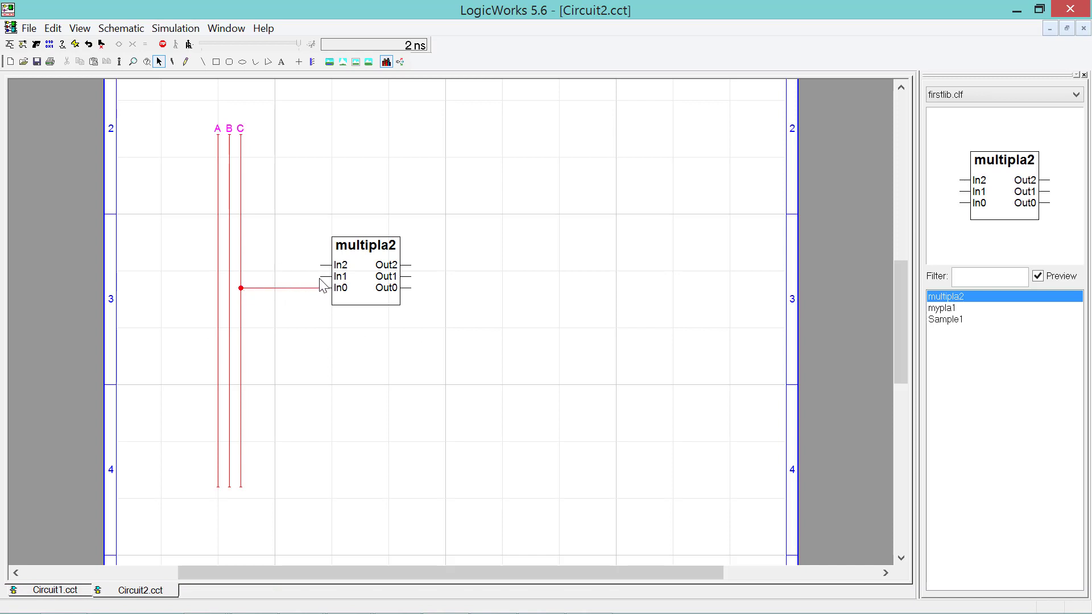
left_click_drag(321, 277, 233, 287)
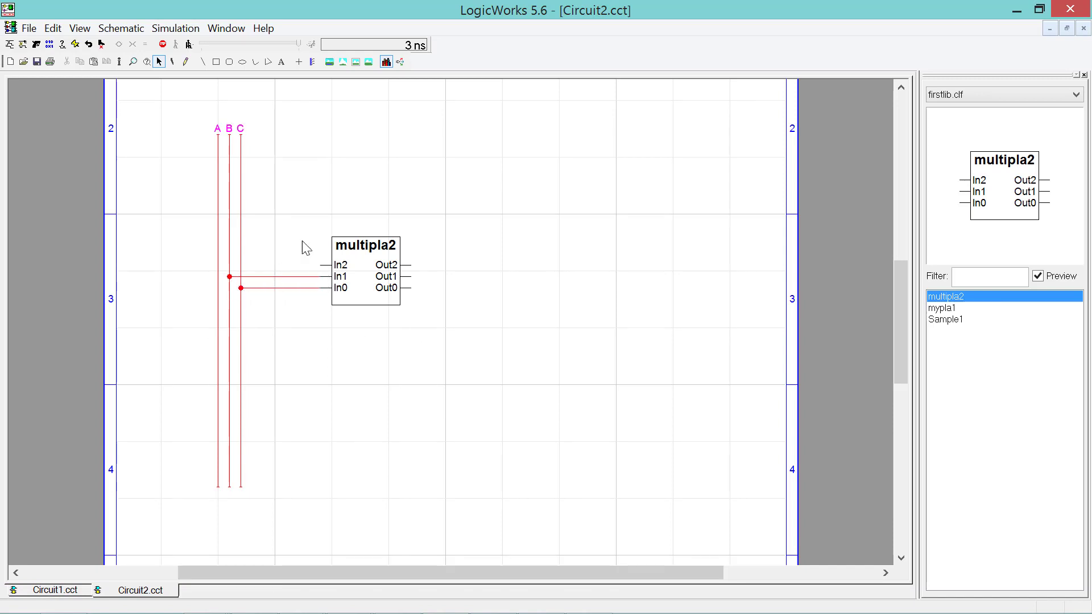
left_click_drag(321, 265, 219, 266)
- Place three Binary Probe parts from the Simulation IO.clf library in a row beyond the outputs of multipla2
left_click(972, 94)
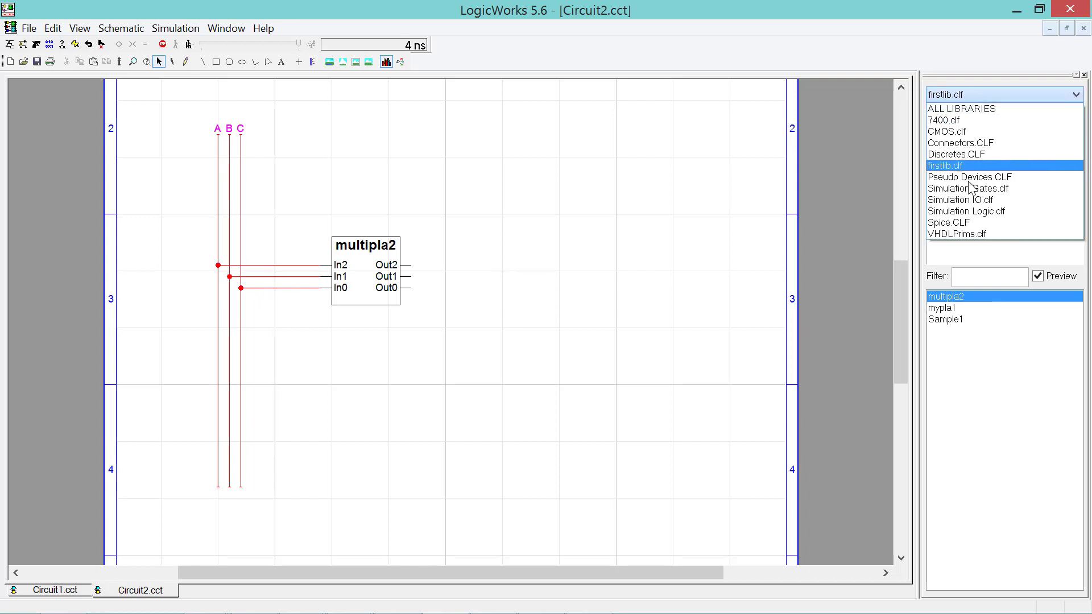
left_click(970, 206)
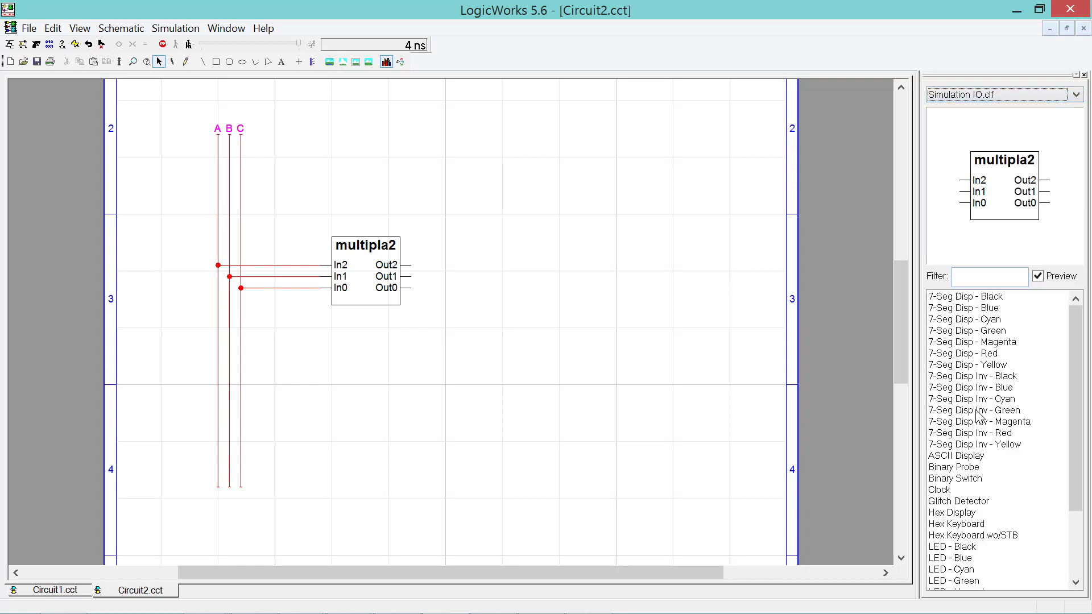
left_click(974, 471)
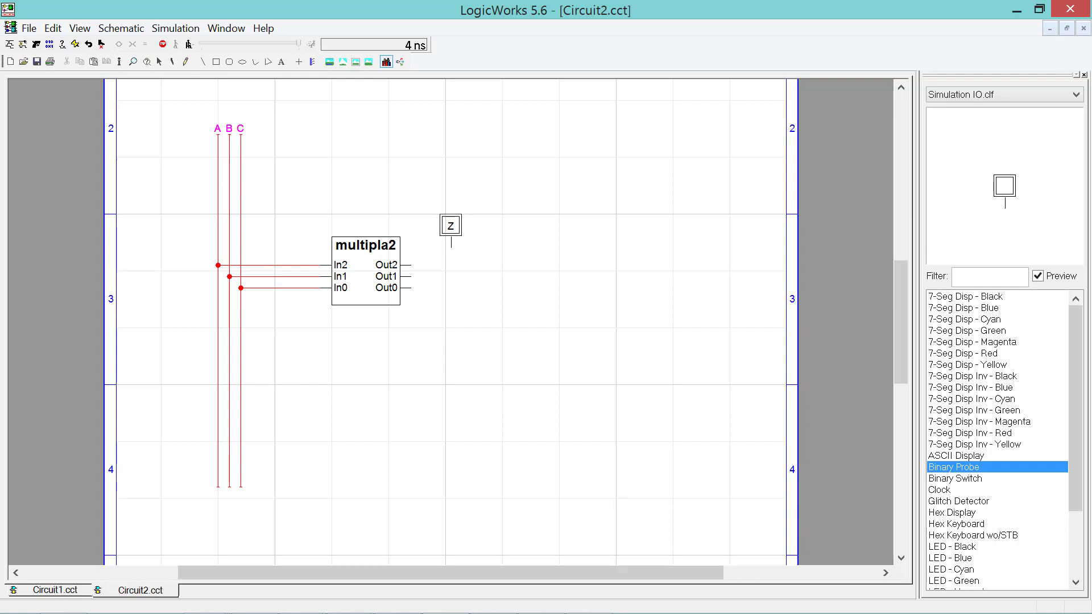
left_click(444, 226)
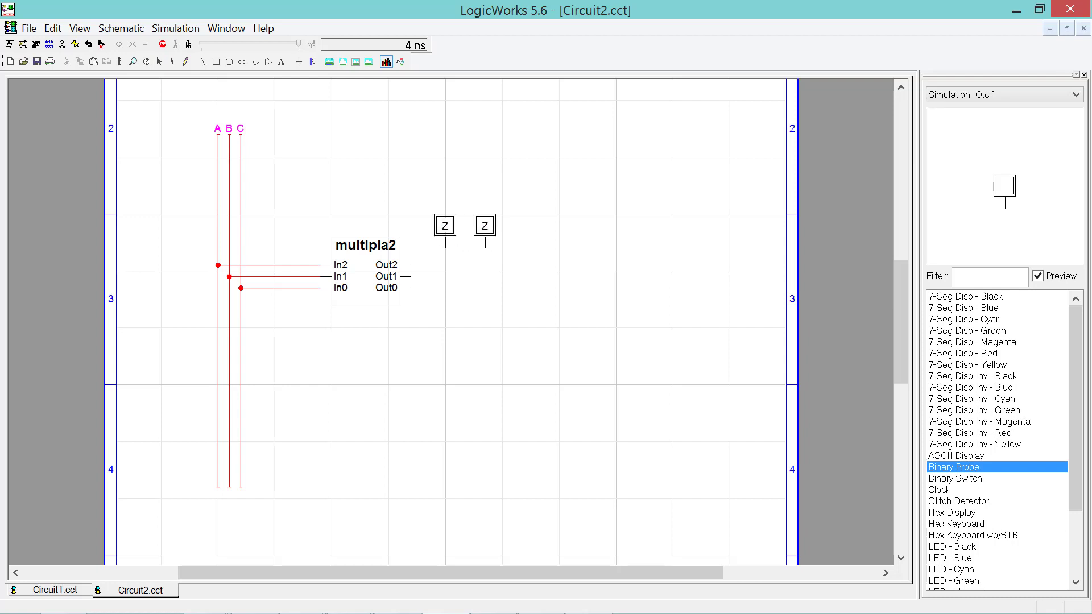
left_click(479, 225)
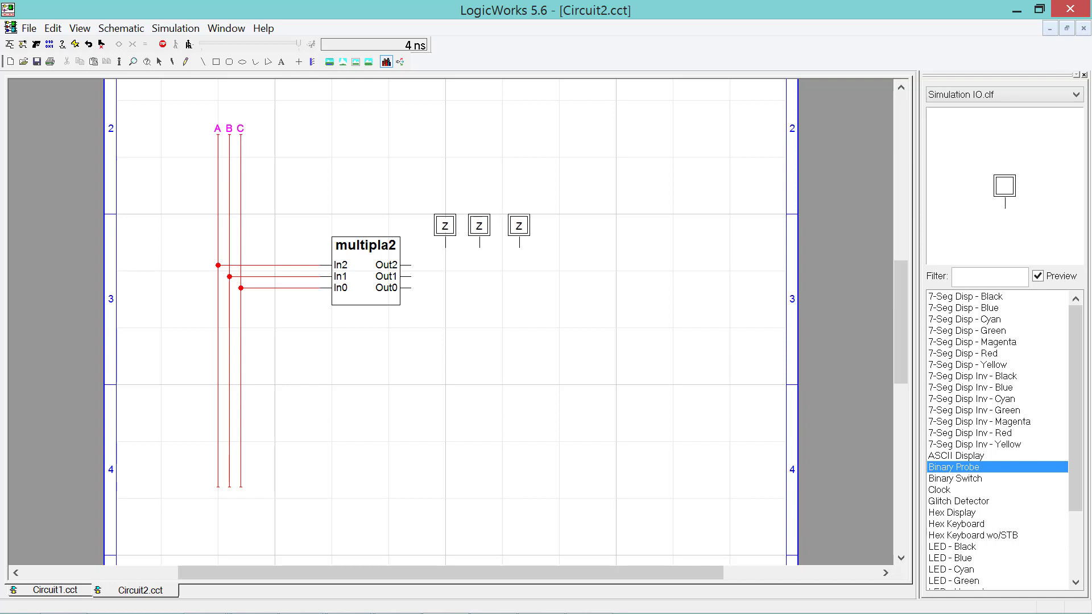
left_click(514, 226)
key("Escape")
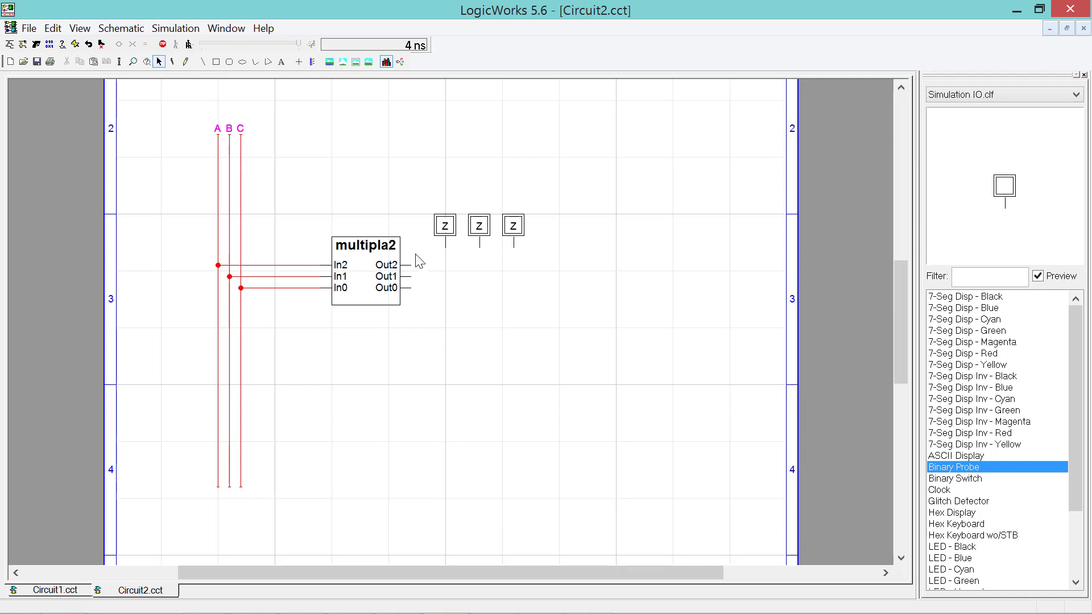
- Wire Out2, Out1 and Out0 of multipla2 to the first, second and third binary probes respectively
left_click_drag(411, 264, 449, 245)
left_click_drag(409, 277, 480, 250)
left_click_drag(411, 288, 519, 254)
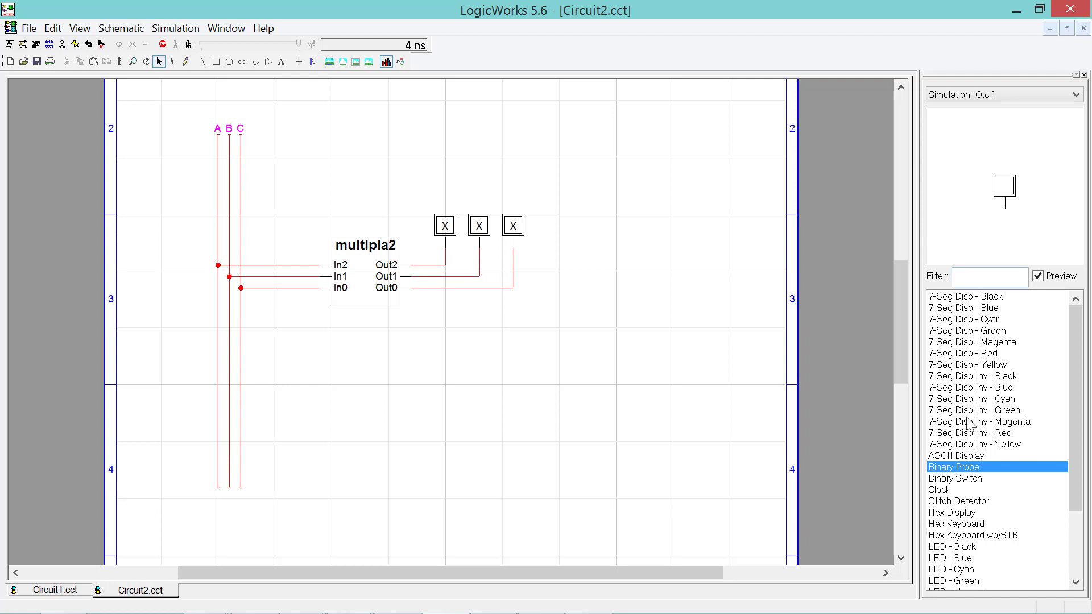
- Place three Binary Switch parts stacked one above another beside the vertical A wire, opposite multipla2
left_click(965, 481)
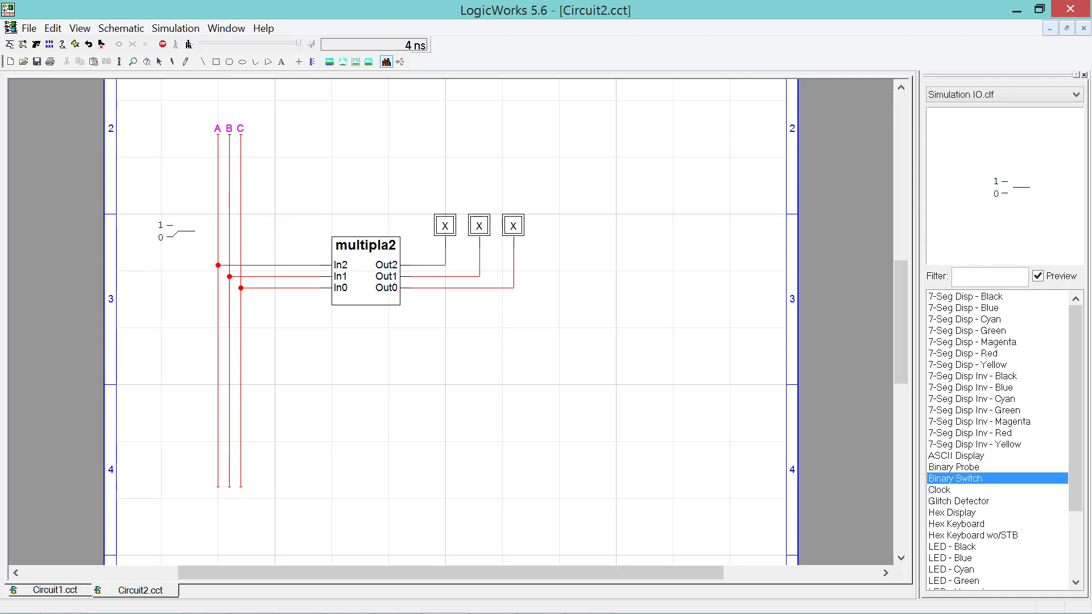
left_click(175, 232)
left_click(176, 209)
key("space")
left_click(218, 180)
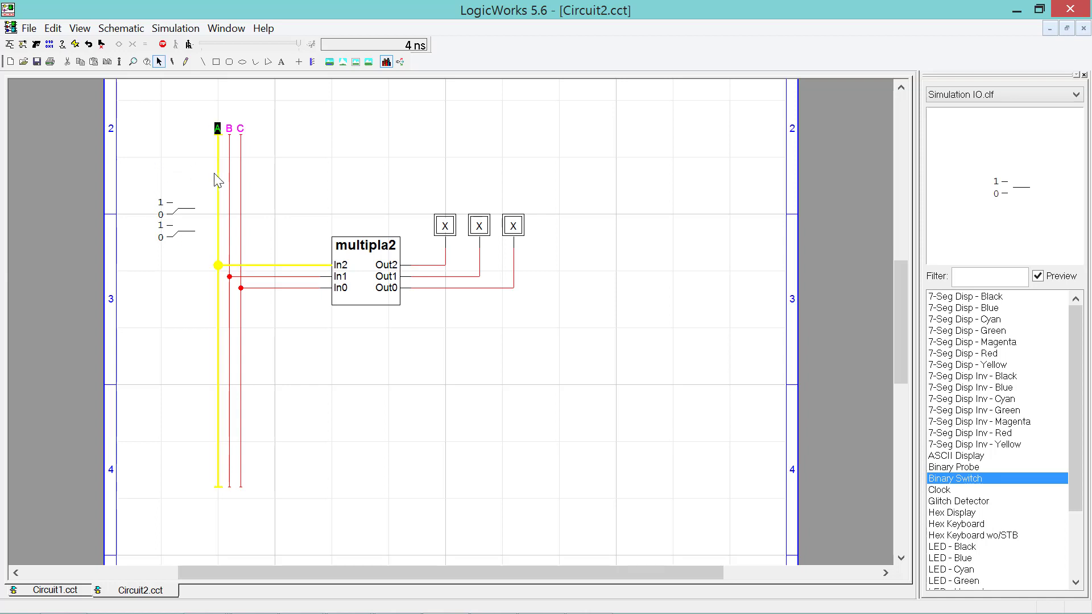
left_click(175, 174)
left_click(179, 215)
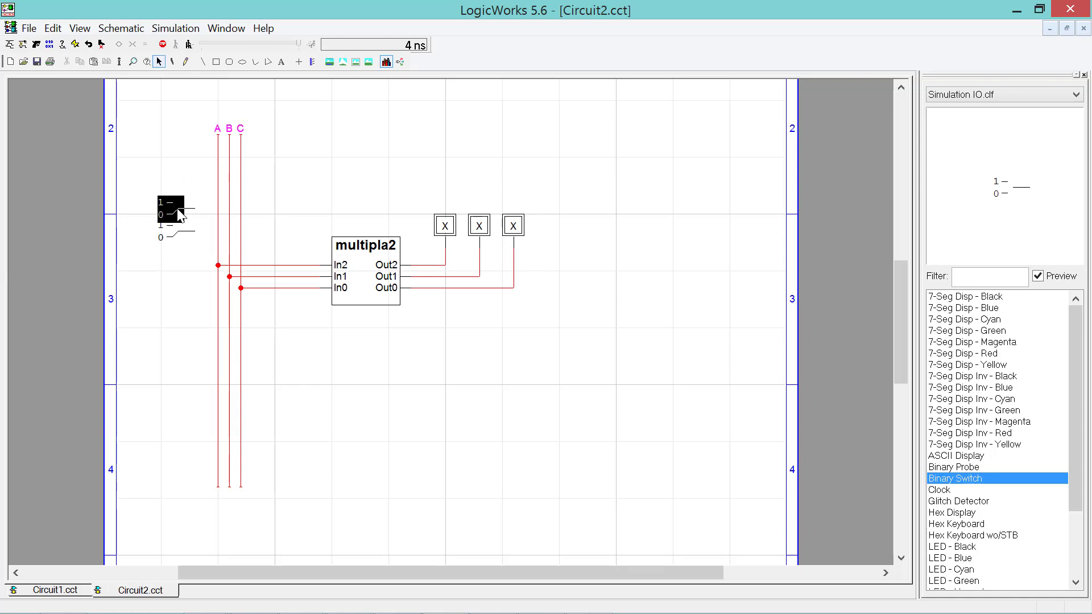
left_click(166, 175)
key("ctrl+v")
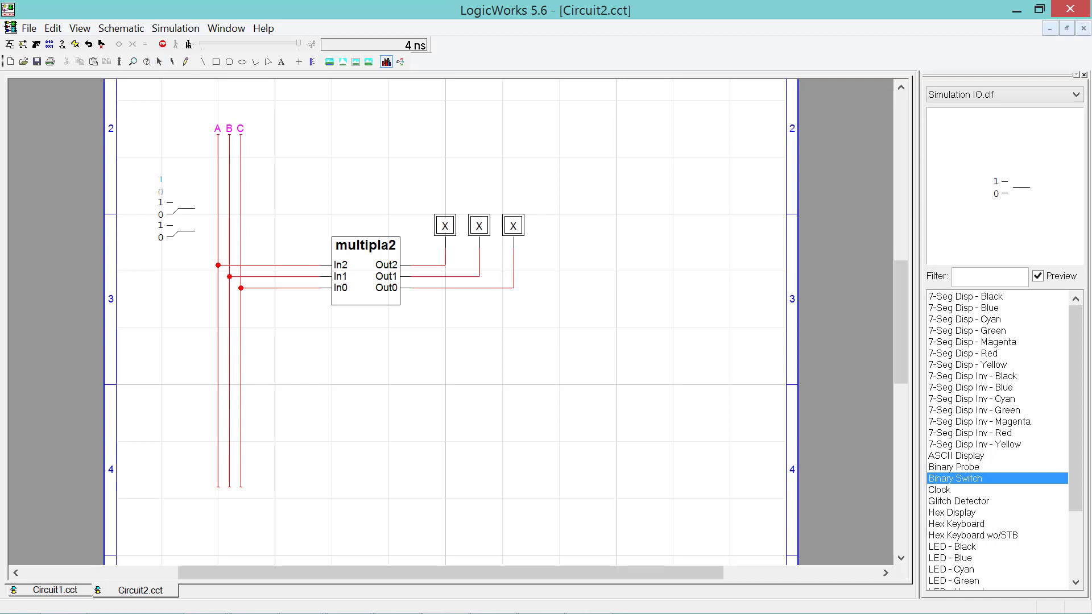
left_click(176, 172)
left_click(178, 187)
left_click(176, 166)
- Wire the upper switch to A, the middle switch to B and the lower switch to C
mouse_move(195, 186)
left_mouse_down()
mouse_move(221, 187)
mouse_move(234, 213)
left_mouse_up()
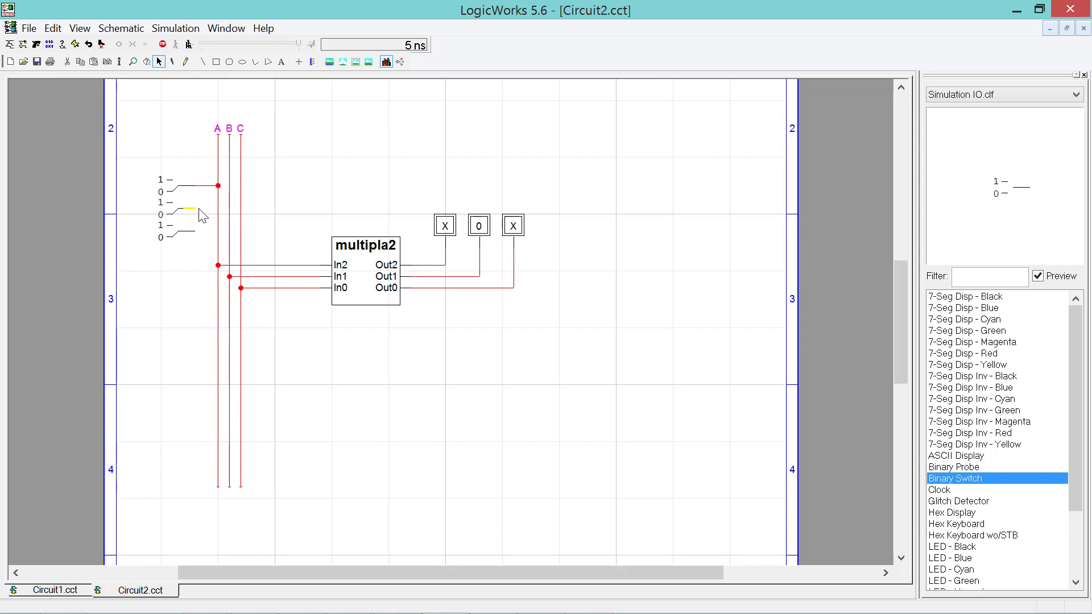
left_click(208, 214)
left_click_drag(194, 209, 240, 231)
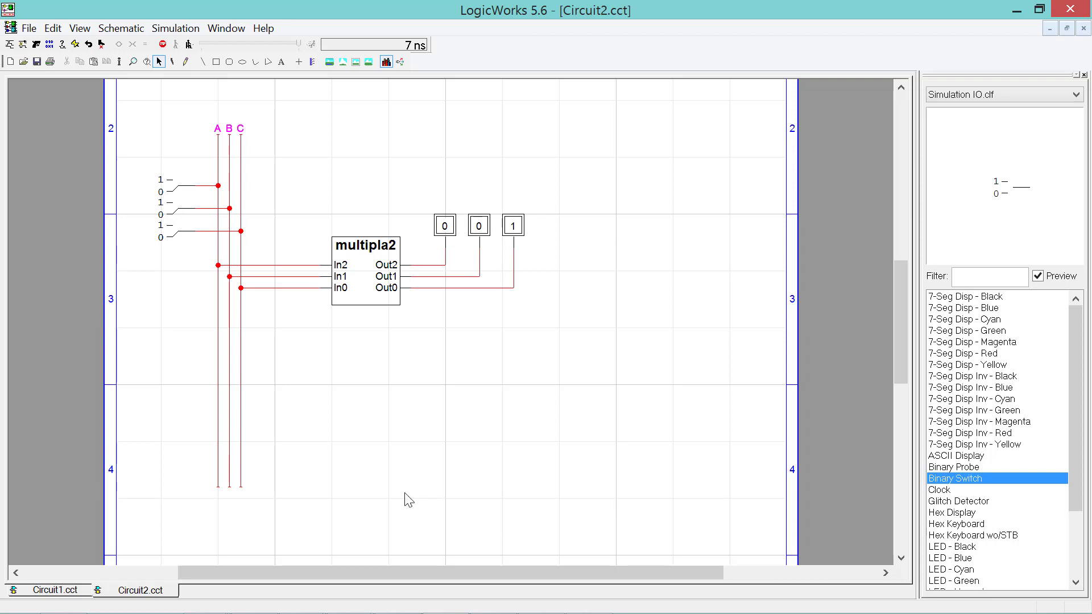
- Check the output bit order in the OneNote notes, then add text labels U, V and W above the LogicWorks probes
left_click(493, 598)
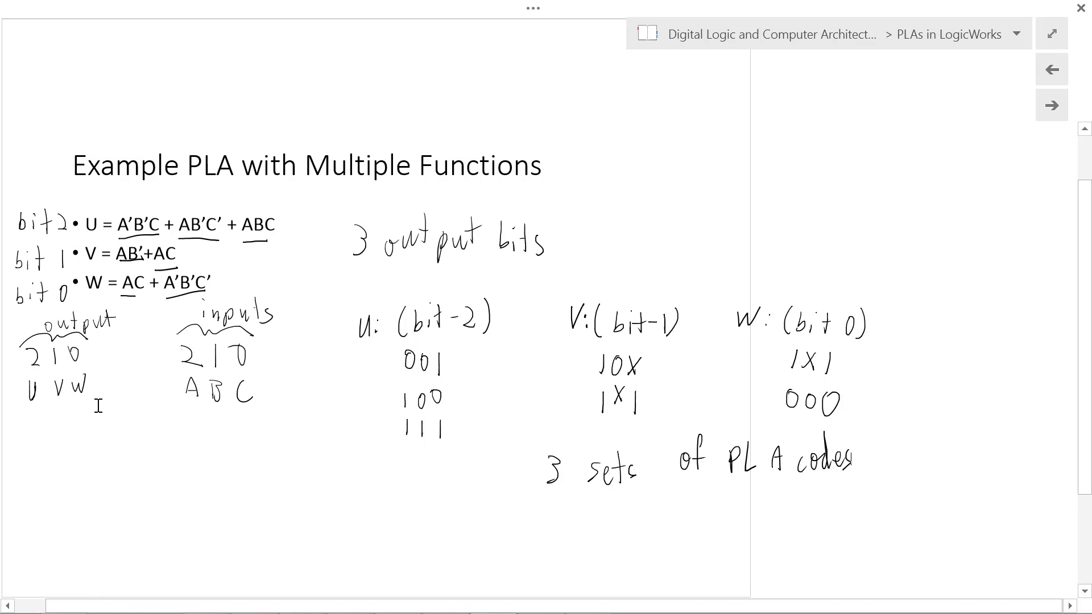
left_click(933, 9)
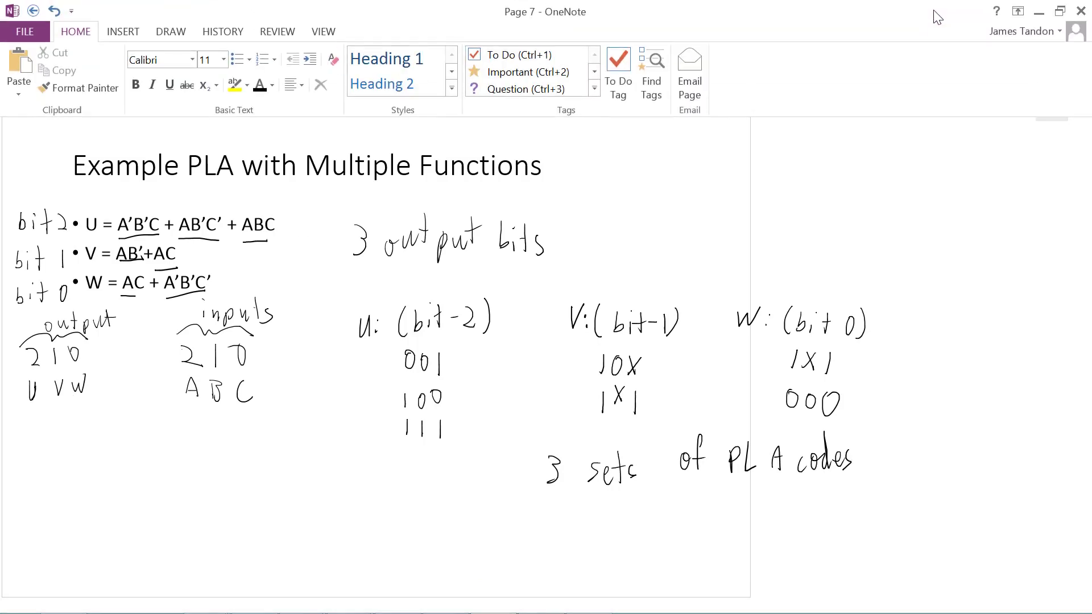
left_click(1039, 12)
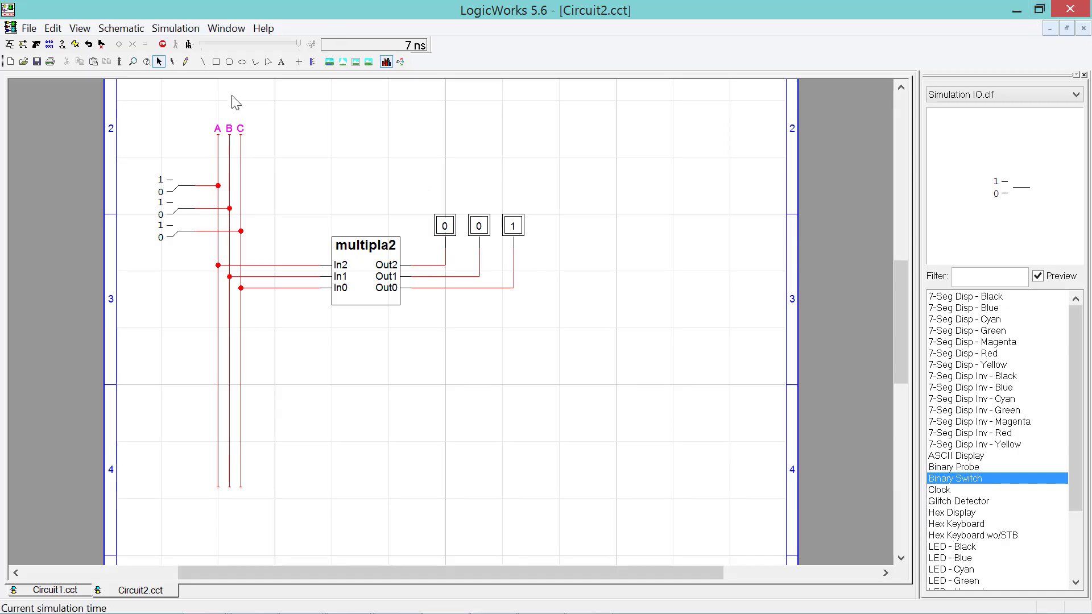
left_click(282, 62)
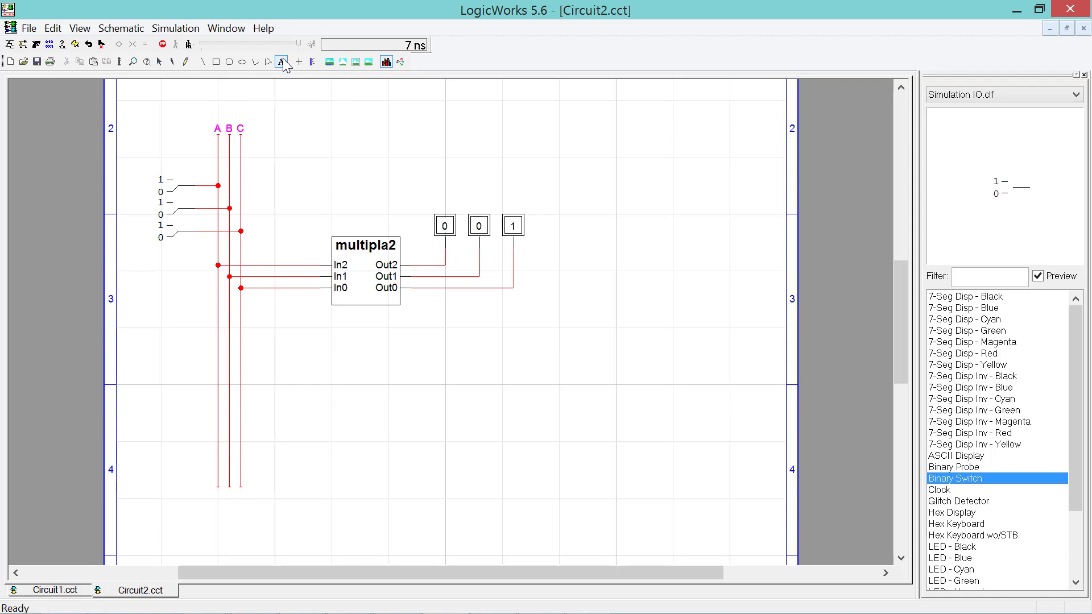
left_click(439, 192)
type("U")
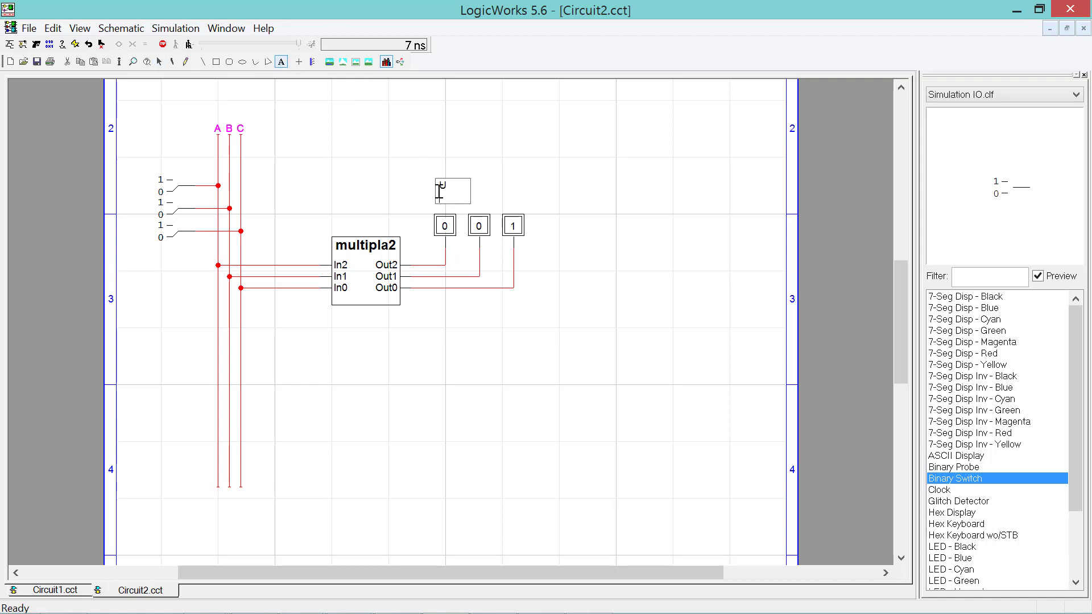
left_click(472, 185)
left_click(472, 185)
type("V")
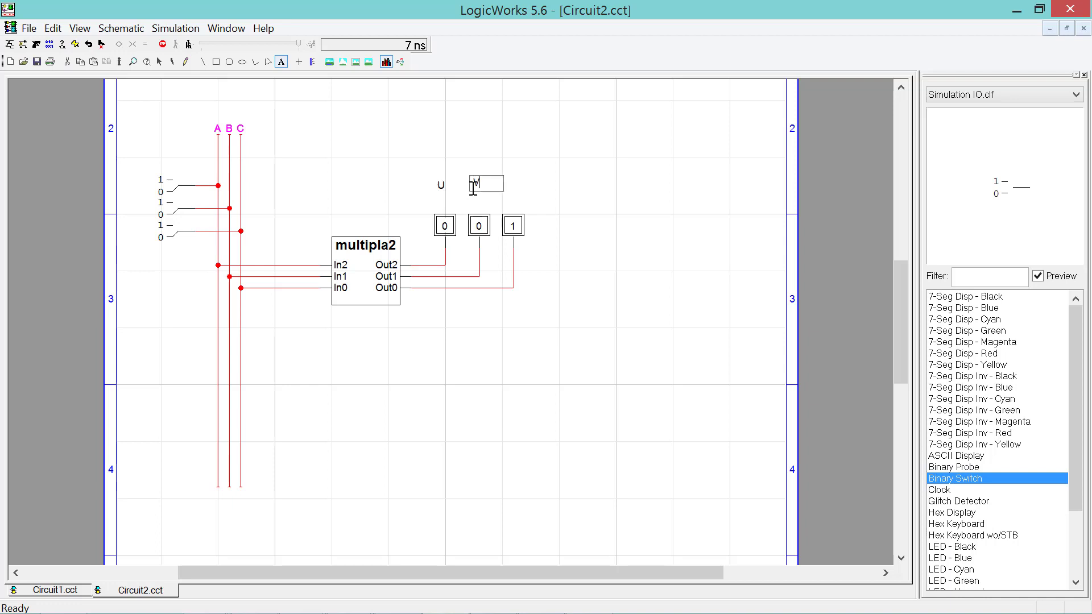
left_click(507, 191)
left_click(507, 192)
type("W")
left_click(499, 170)
left_click(160, 61)
- Move the U, V and W labels closer to the probes so each sits directly above its own probe
left_click(472, 180)
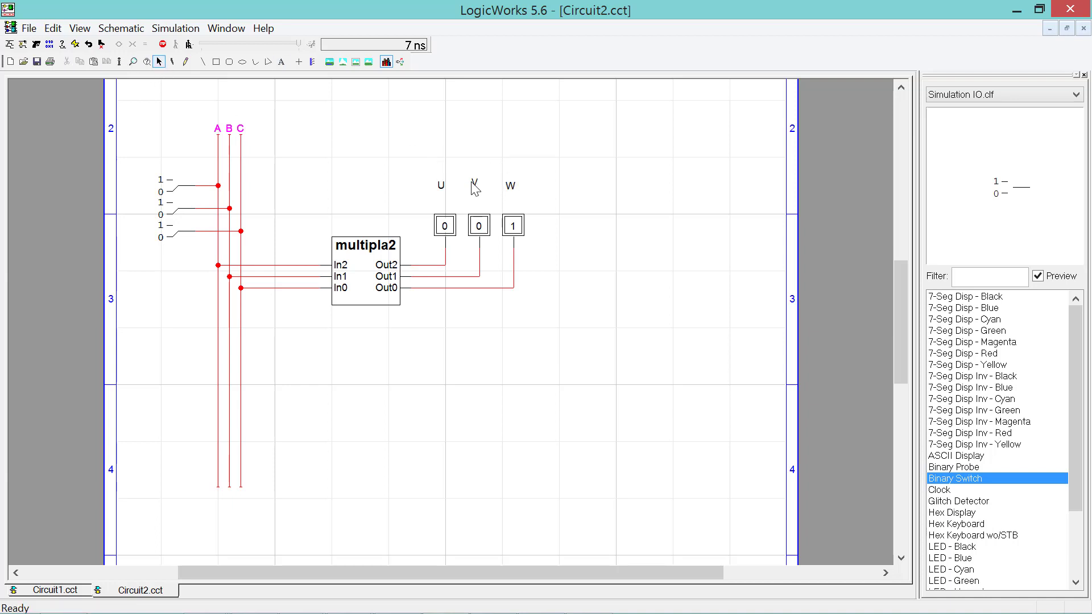
left_click(474, 187)
left_click_drag(474, 186, 514, 206)
left_click(510, 185)
left_click(439, 186)
left_click_drag(440, 188, 443, 198)
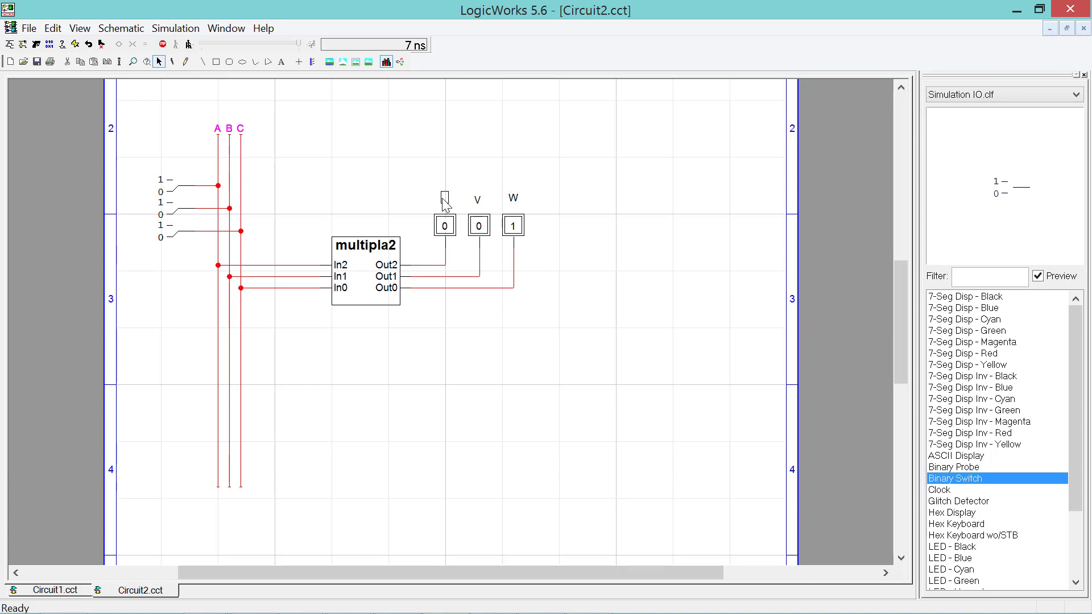
left_click(479, 195)
- Test multipla2 by toggling the A, B and C switches through input combinations, finishing with all three at 1
left_click(182, 240)
left_click(176, 210)
left_click(177, 226)
left_click(176, 240)
left_click(177, 195)
left_click(176, 215)
left_click(178, 239)
left_click(179, 241)
left_click(176, 235)
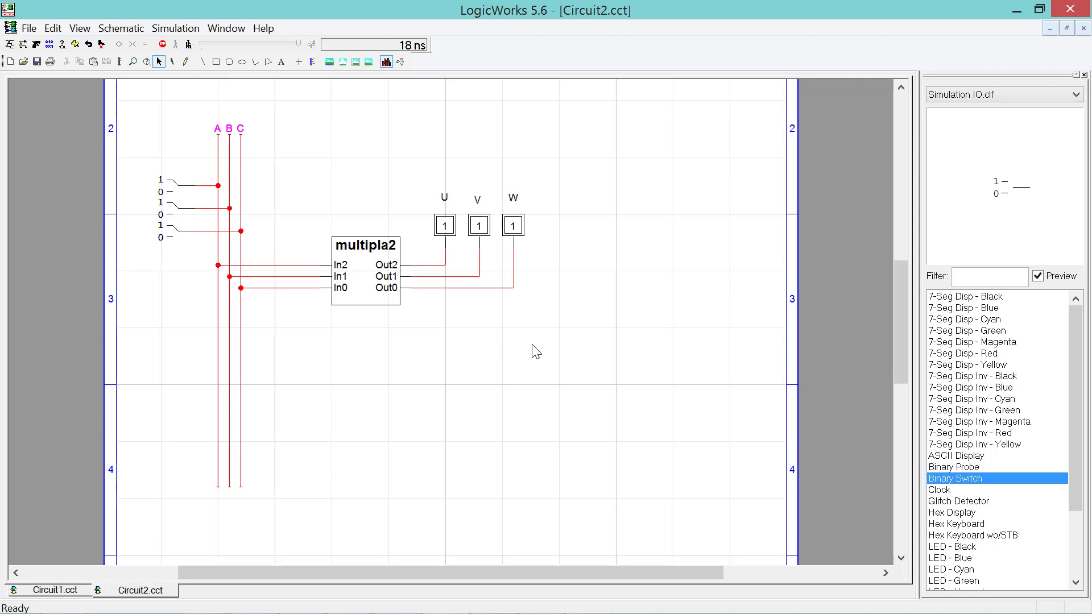
- Select the multipla2 part and switch to the OneNote notes with the PLA equations
left_click(371, 273)
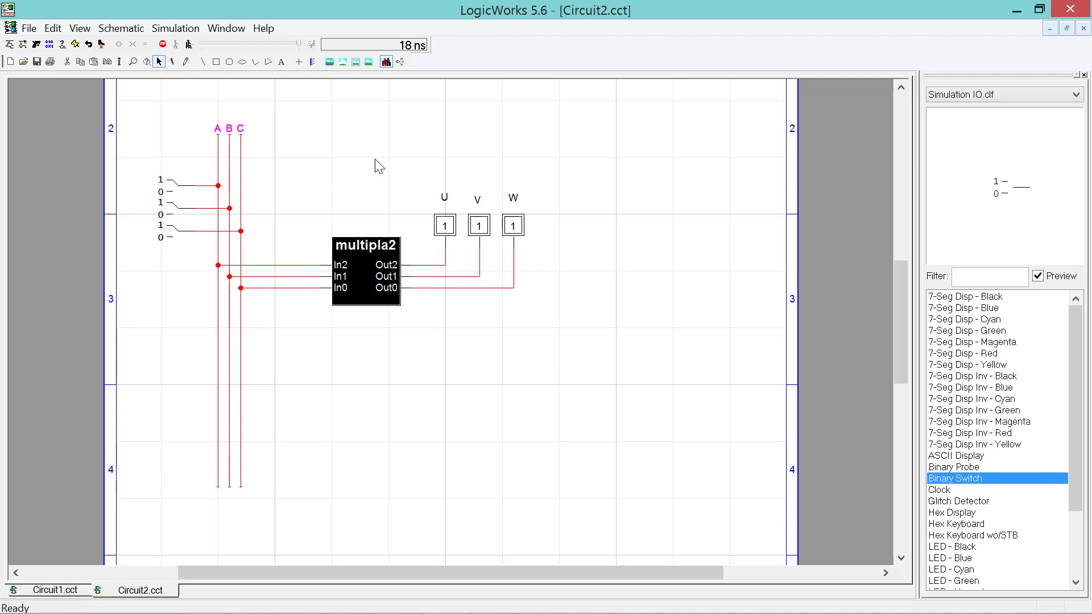
mouse_move(398, 611)
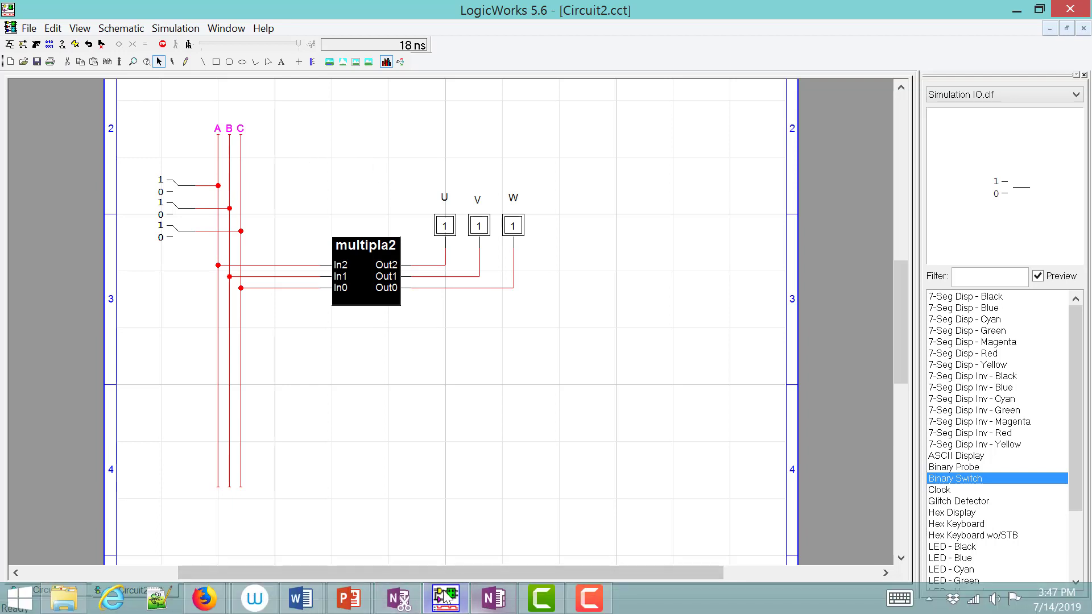
left_click(495, 599)
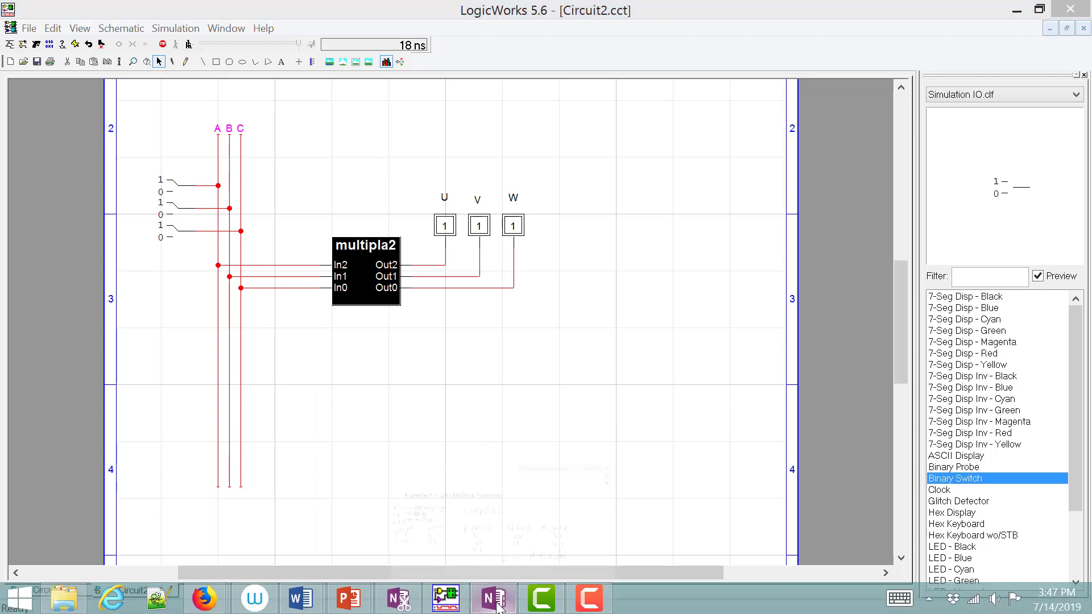